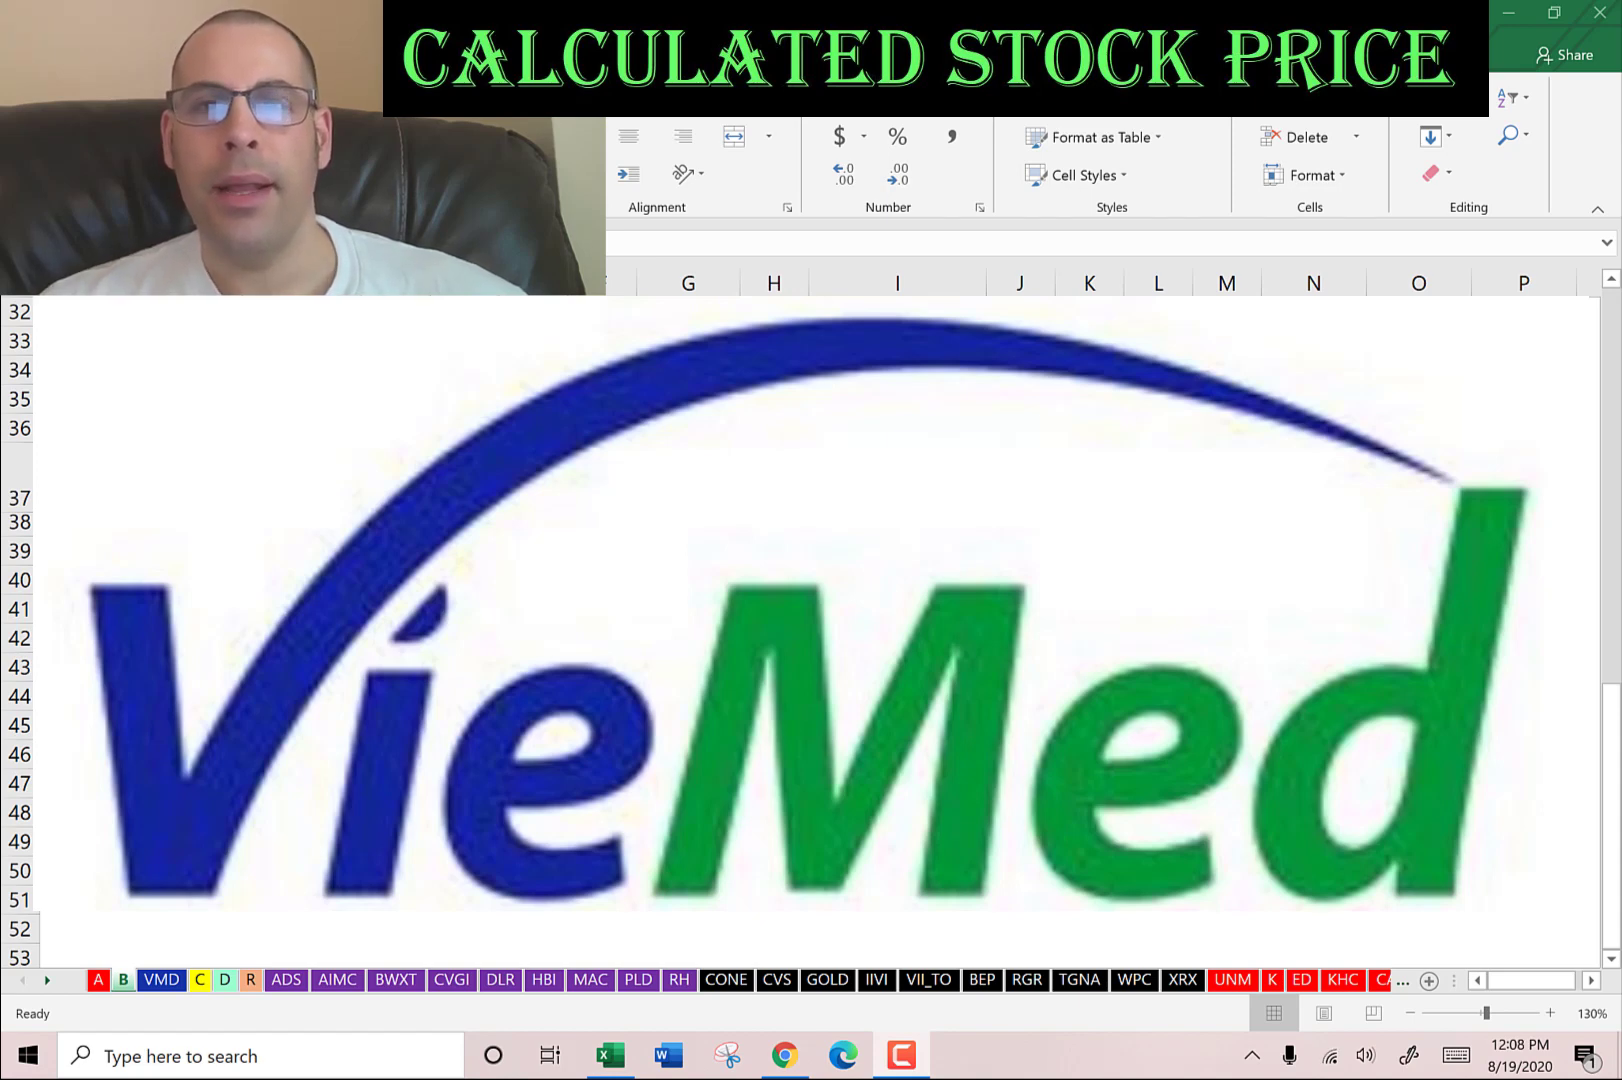
Step: Switch to the VMD worksheet to start VieMed's DCF model
{"action": "left_click", "coordinate": [161, 979]}
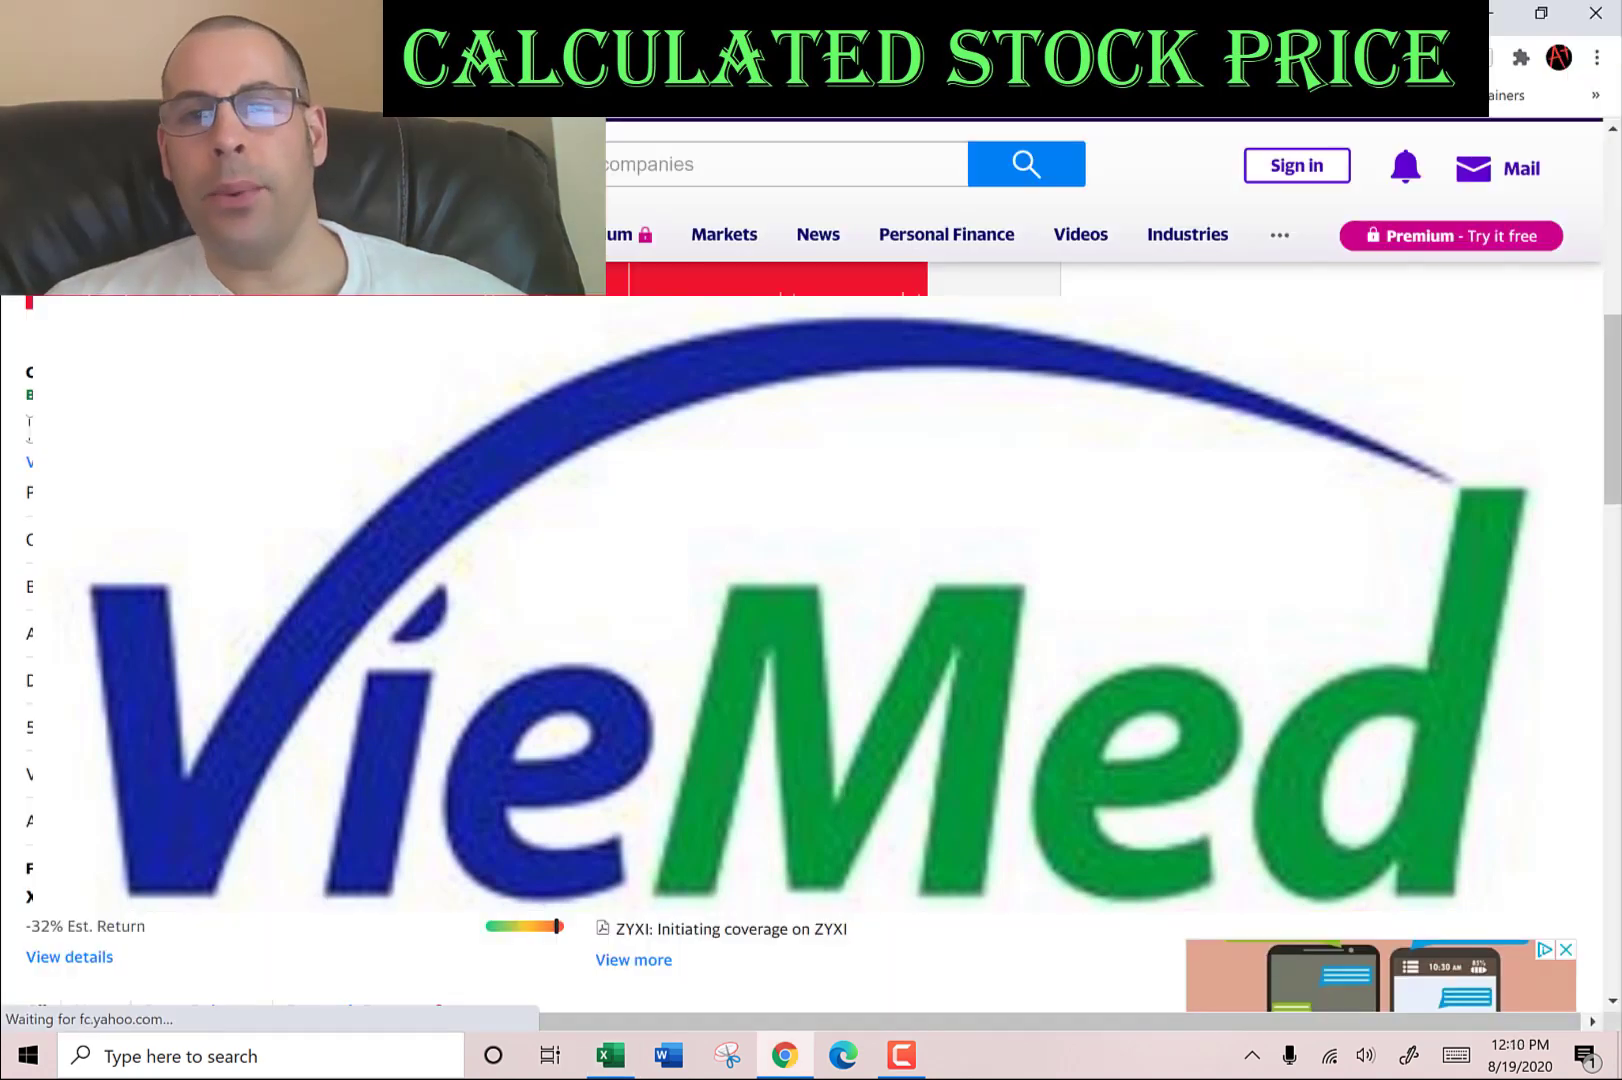
Step: Enter VieMed's market cap of 410 from Yahoo Finance into the model
{"action": "double_click", "coordinate": [1097, 492]}
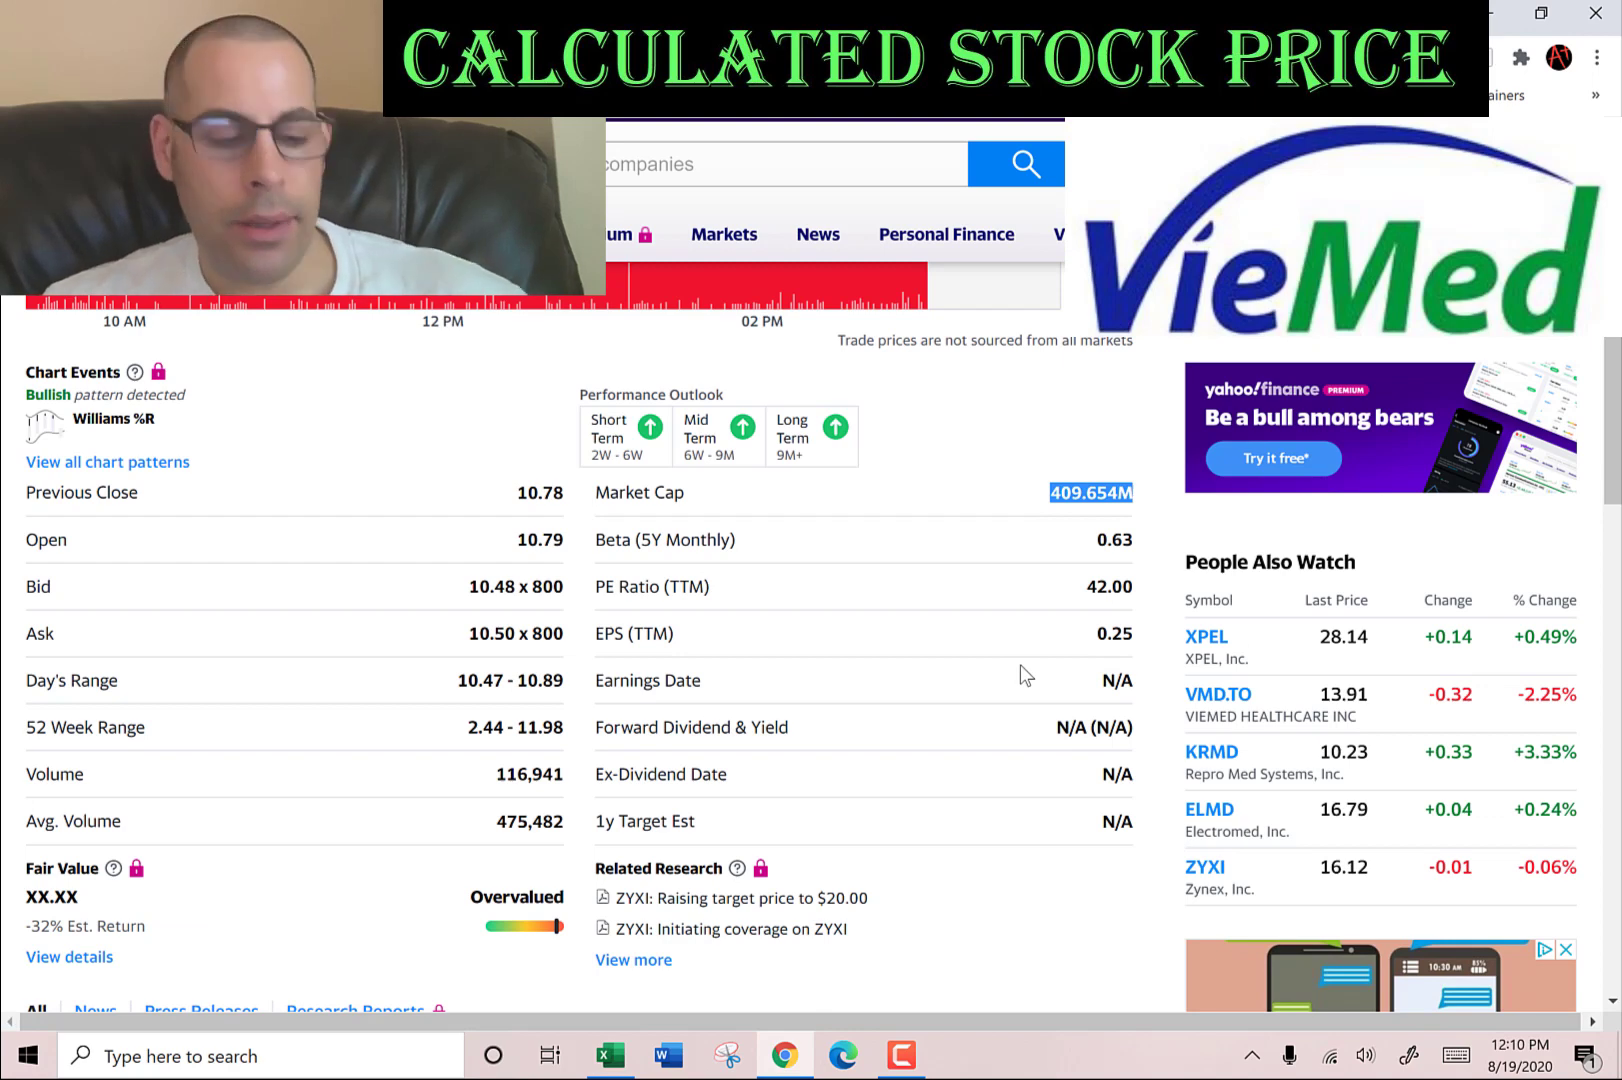
{"action": "key", "text": "alt+Tab"}
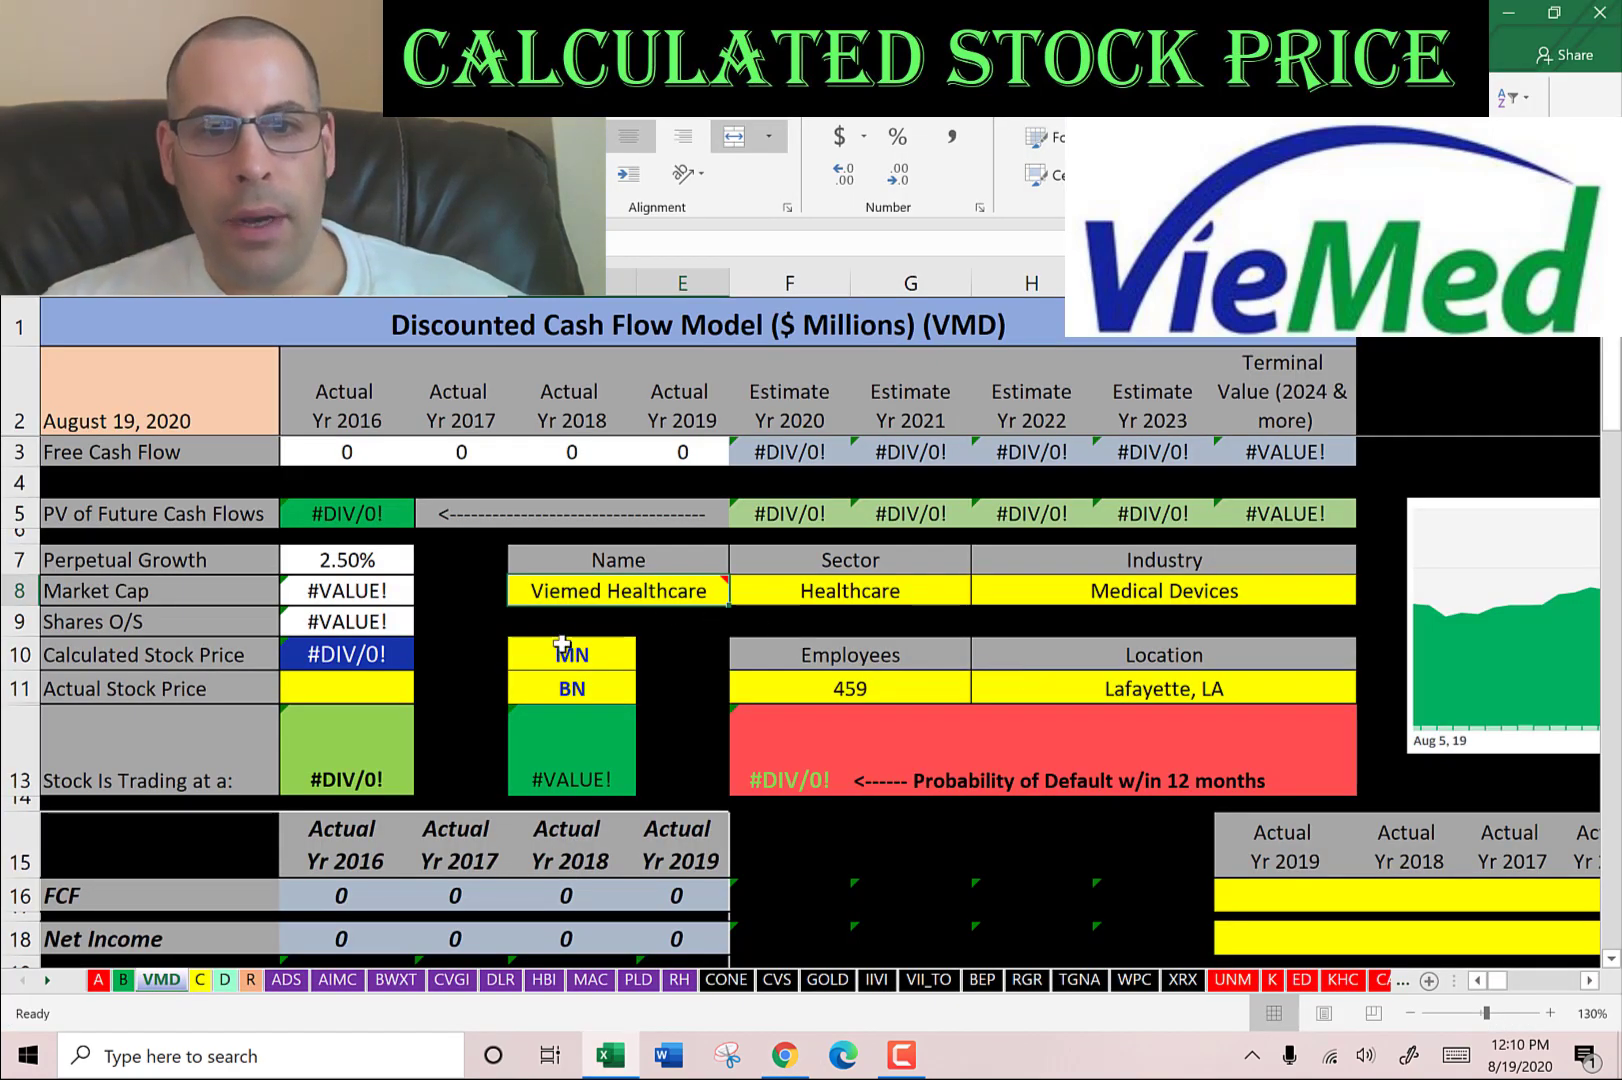
{"action": "left_click", "coordinate": [561, 648]}
{"action": "type", "text": "410"}
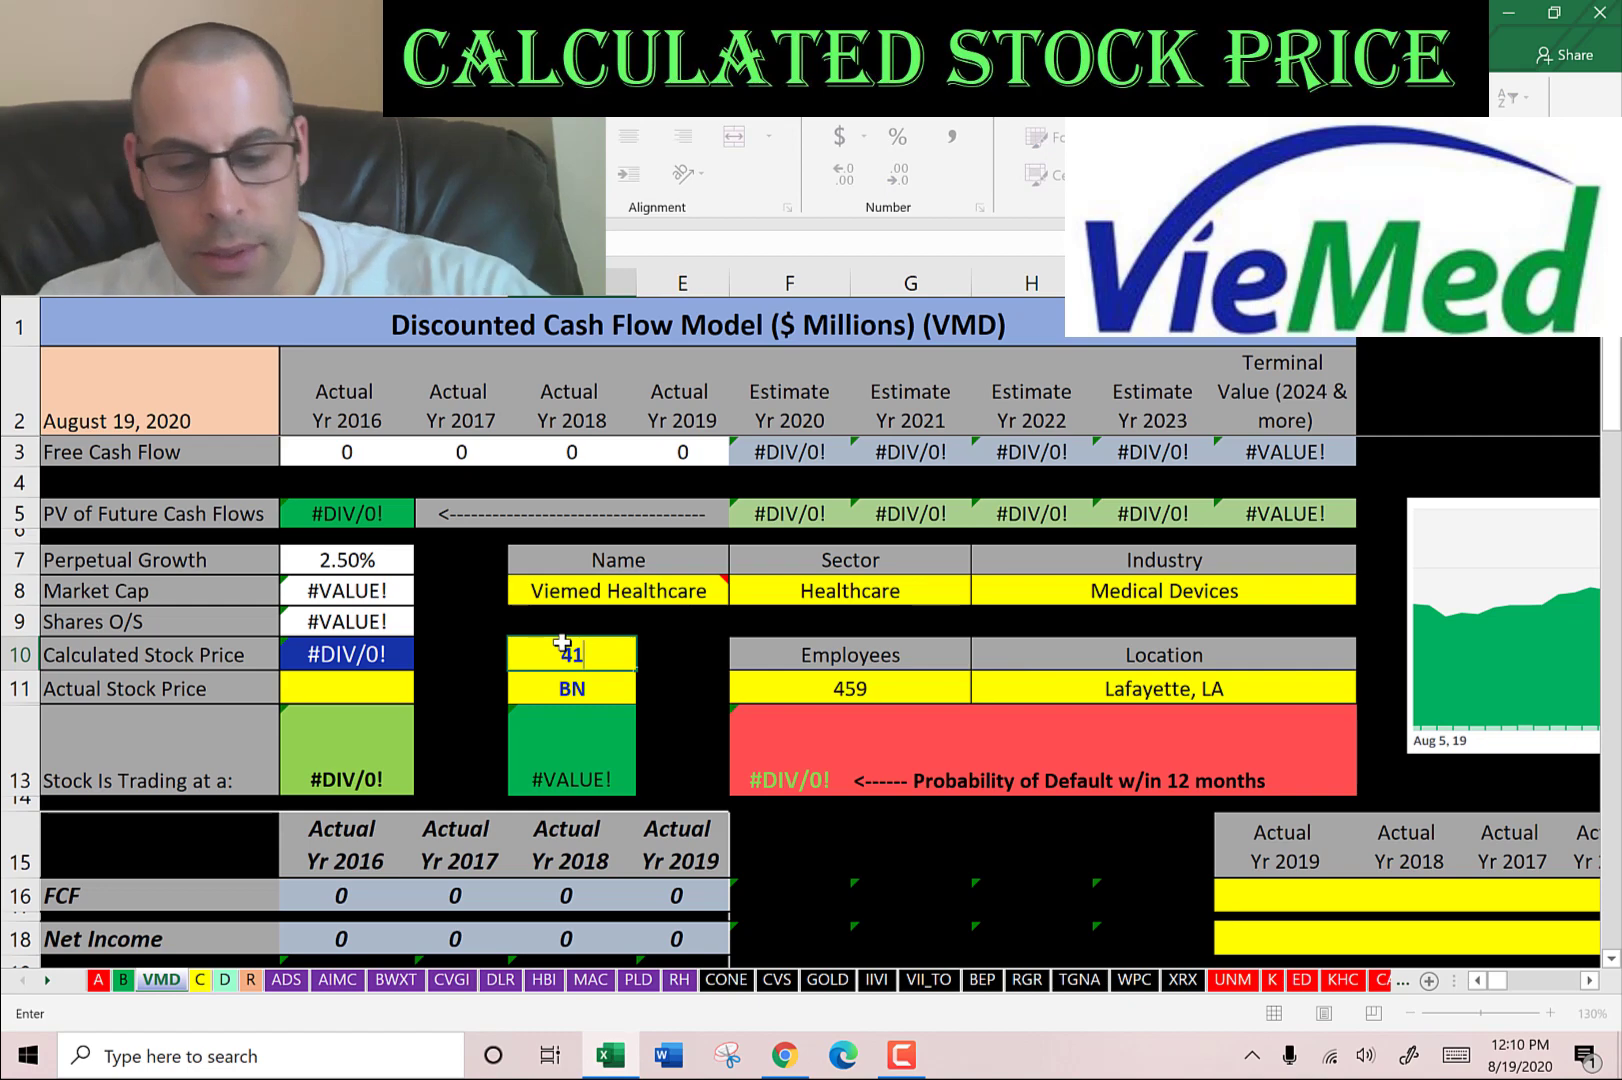
{"action": "key", "text": "Return"}
{"action": "key", "text": "Left"}
{"action": "key", "text": "Left"}
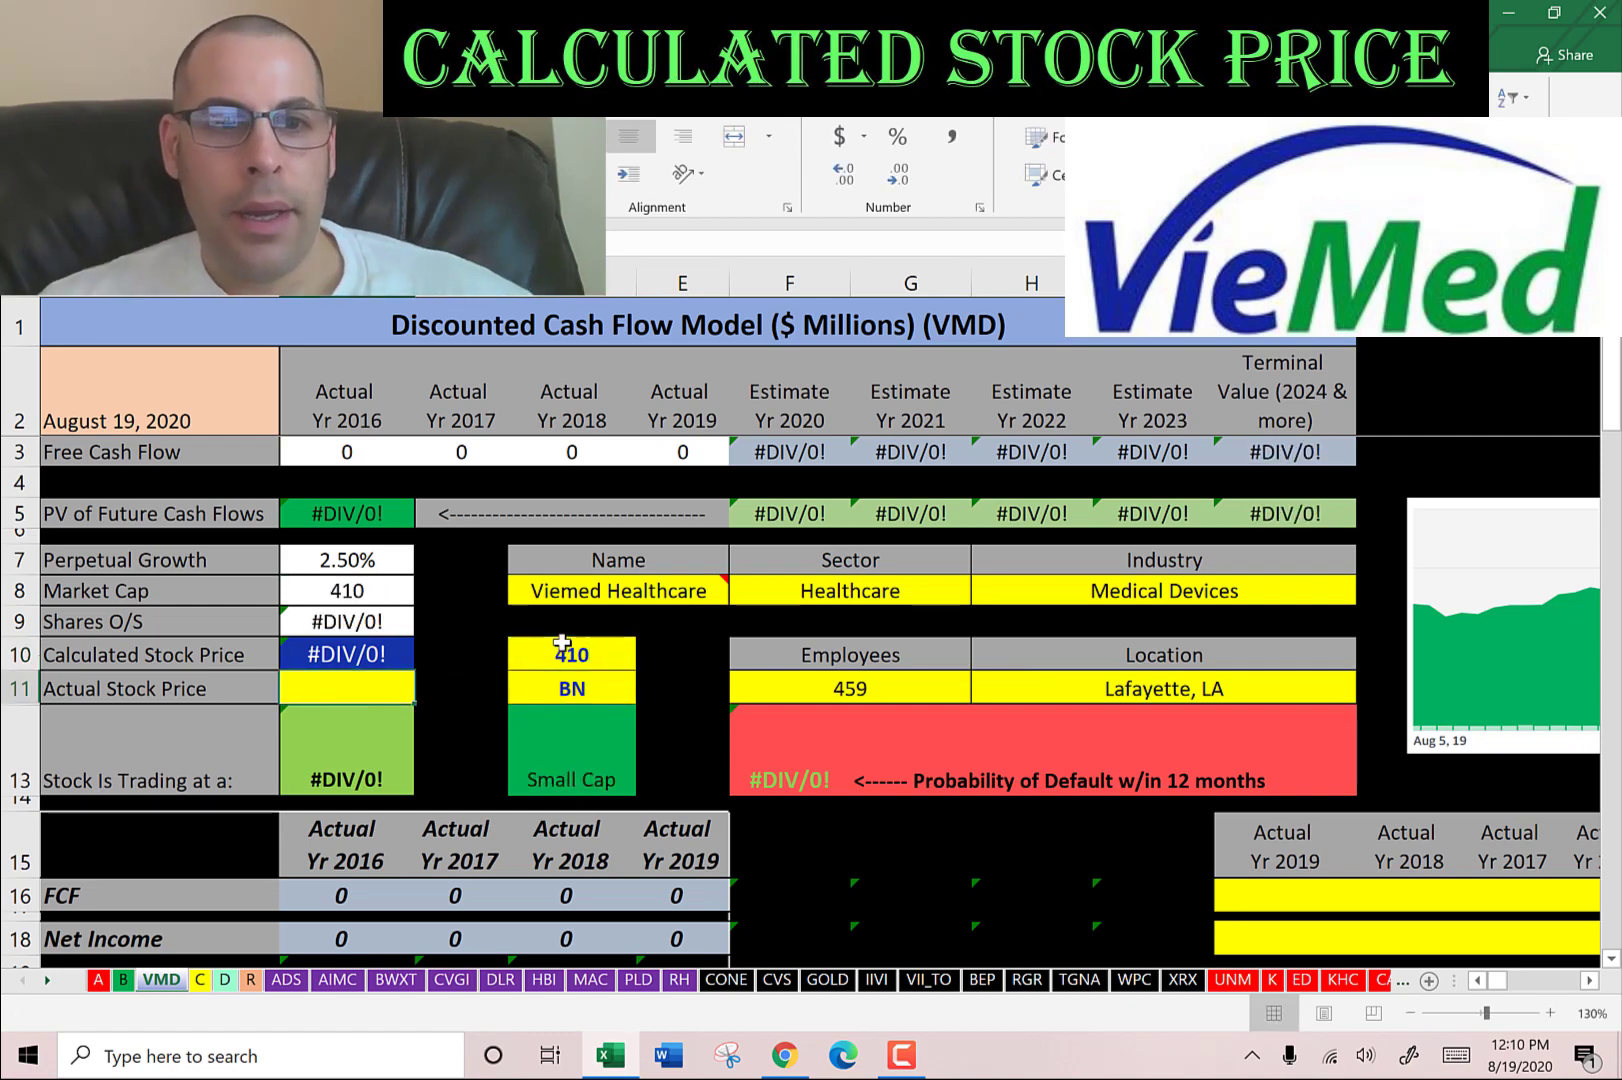
Step: Paste the actual stock price of 10.55 into the Actual Stock Price cell
{"action": "key", "text": "alt+Tab"}
{"action": "scroll", "coordinate": [88, 362], "scroll_direction": "up", "scroll_amount": 4}
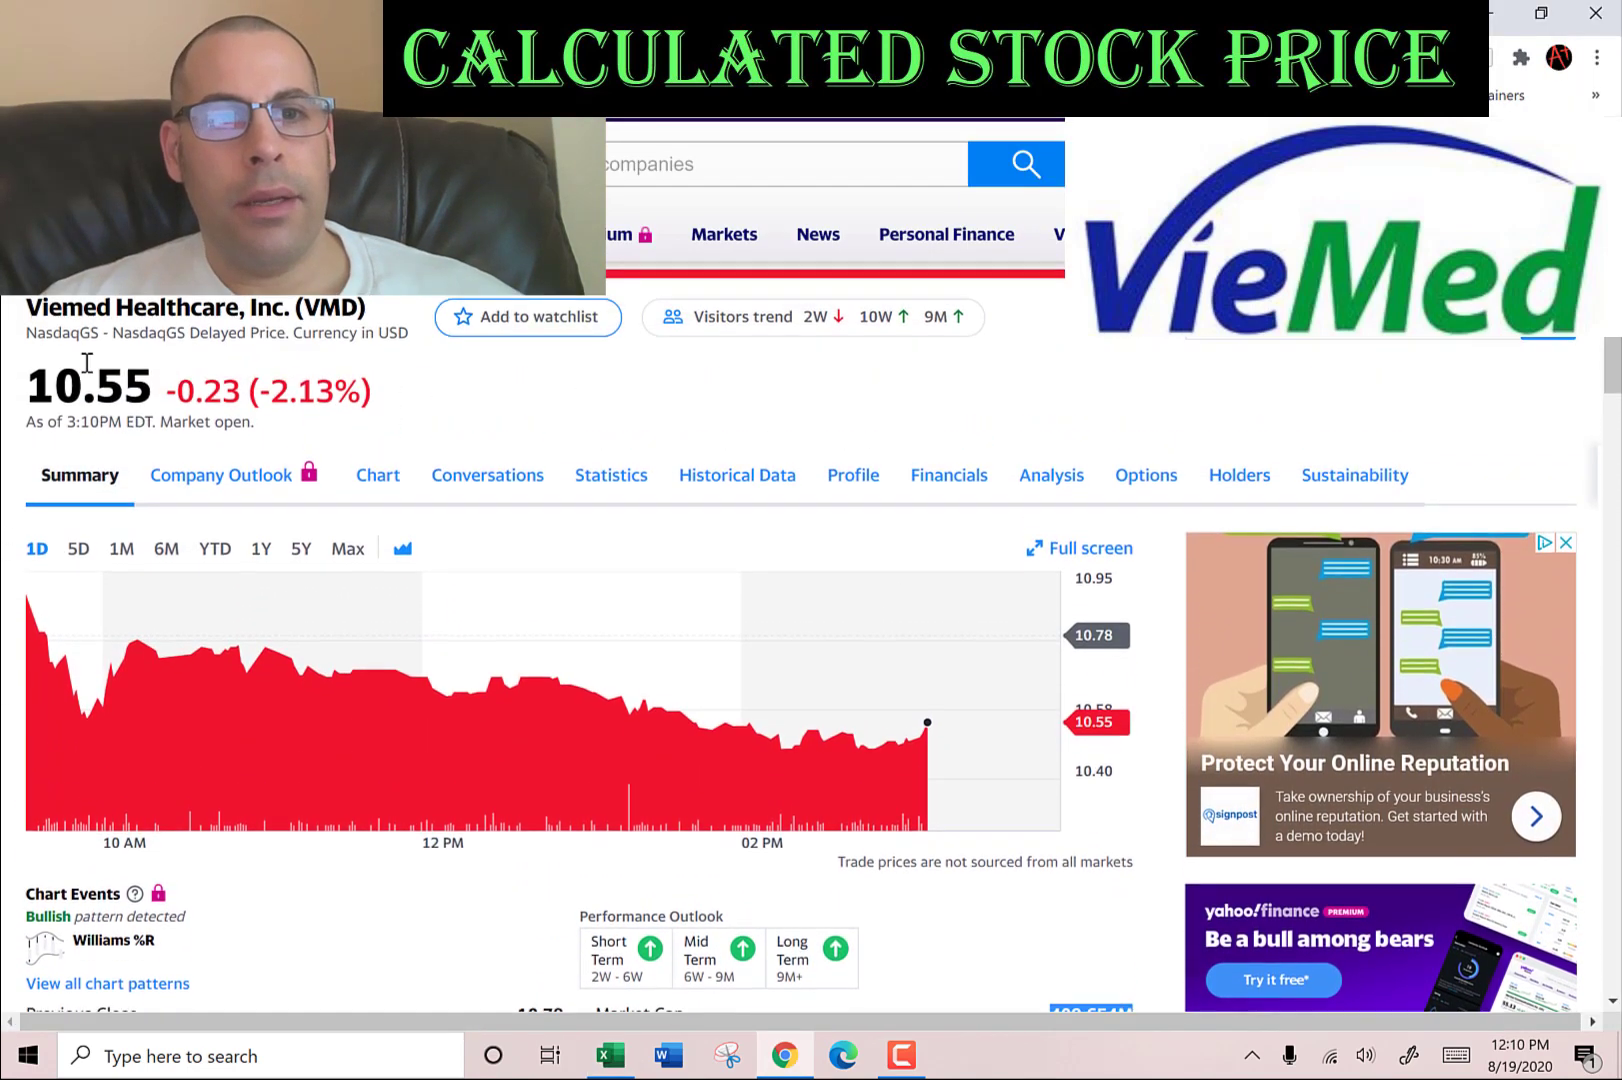
{"action": "double_click", "coordinate": [97, 380]}
{"action": "key", "text": "alt+Tab"}
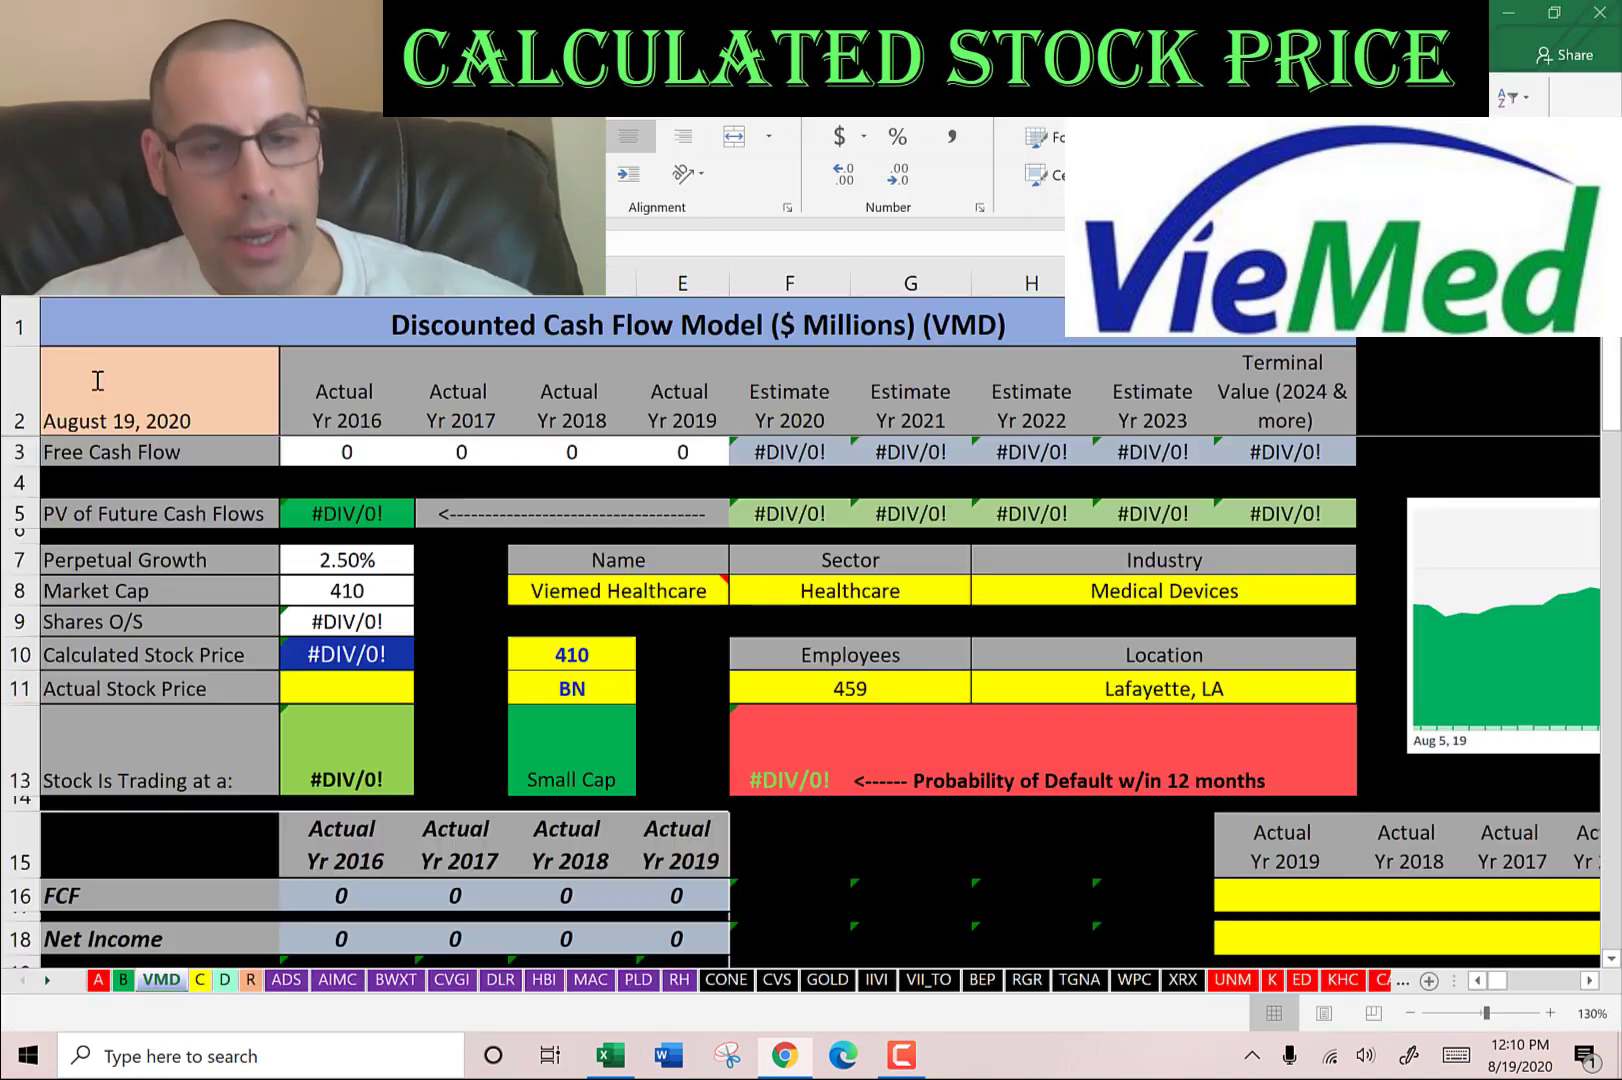
{"action": "key", "text": "Return"}
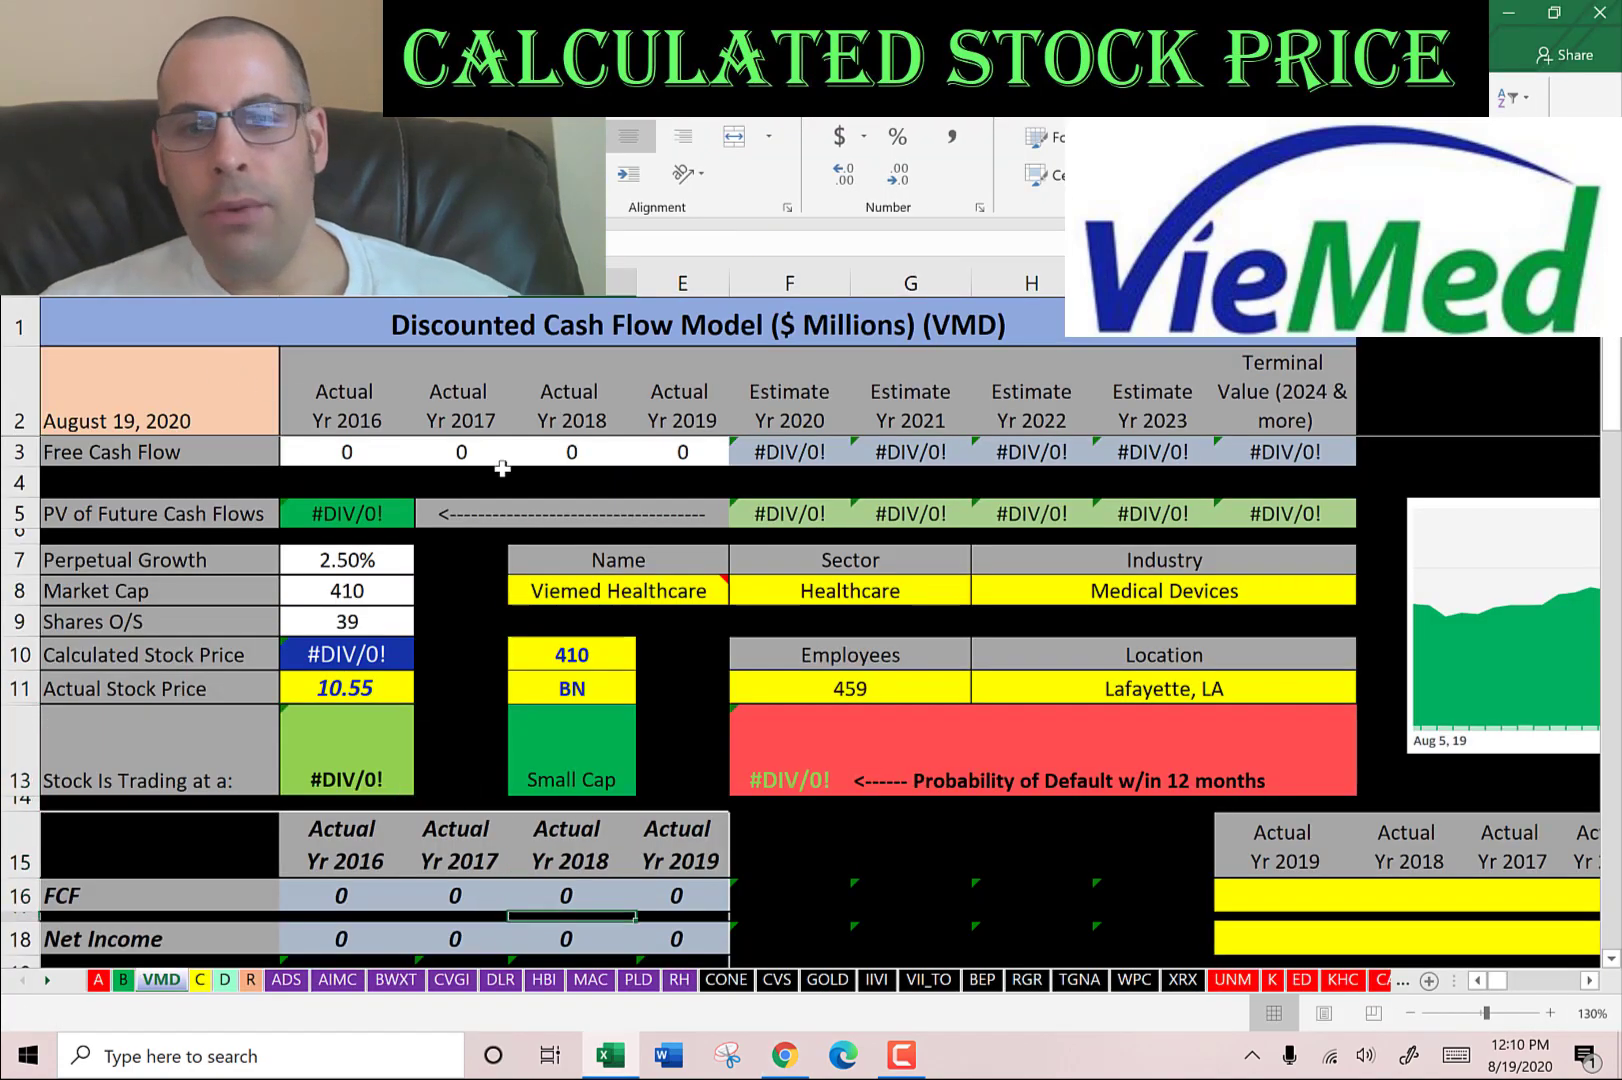
{"action": "scroll", "coordinate": [1266, 478], "scroll_direction": "down", "scroll_amount": 2}
{"action": "scroll", "coordinate": [1266, 478], "scroll_direction": "down", "scroll_amount": 1}
{"action": "left_click", "coordinate": [1288, 665]}
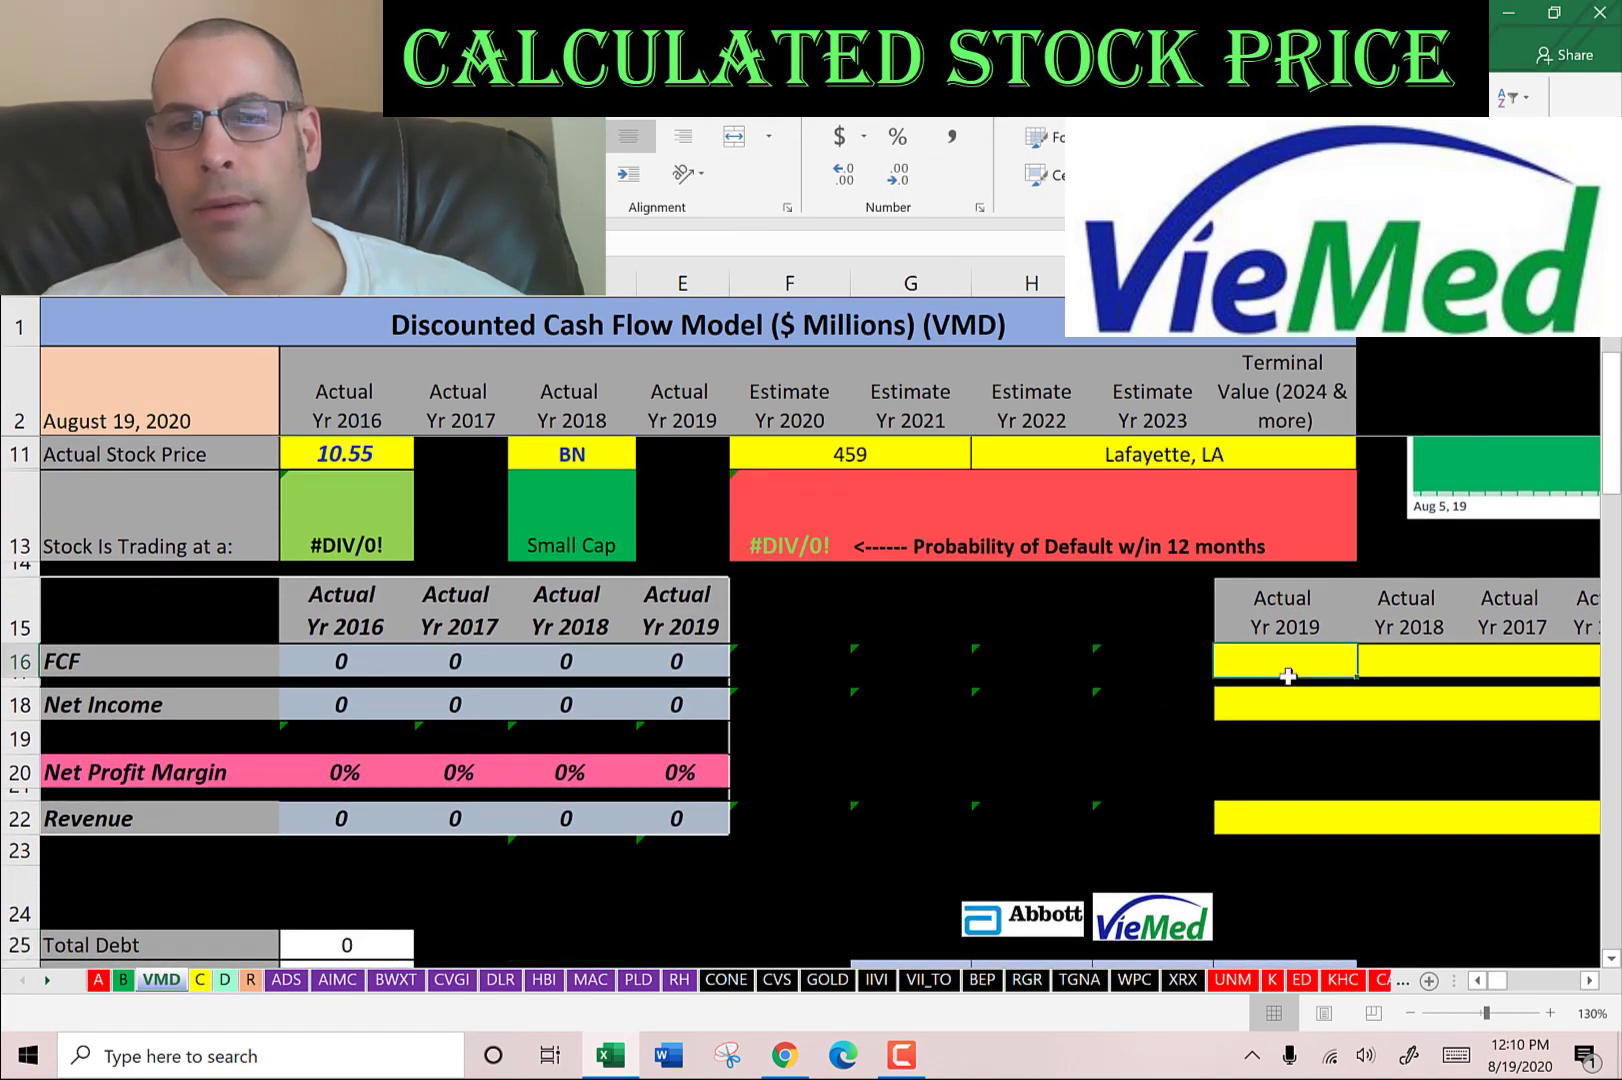
{"action": "key", "text": "alt+Tab"}
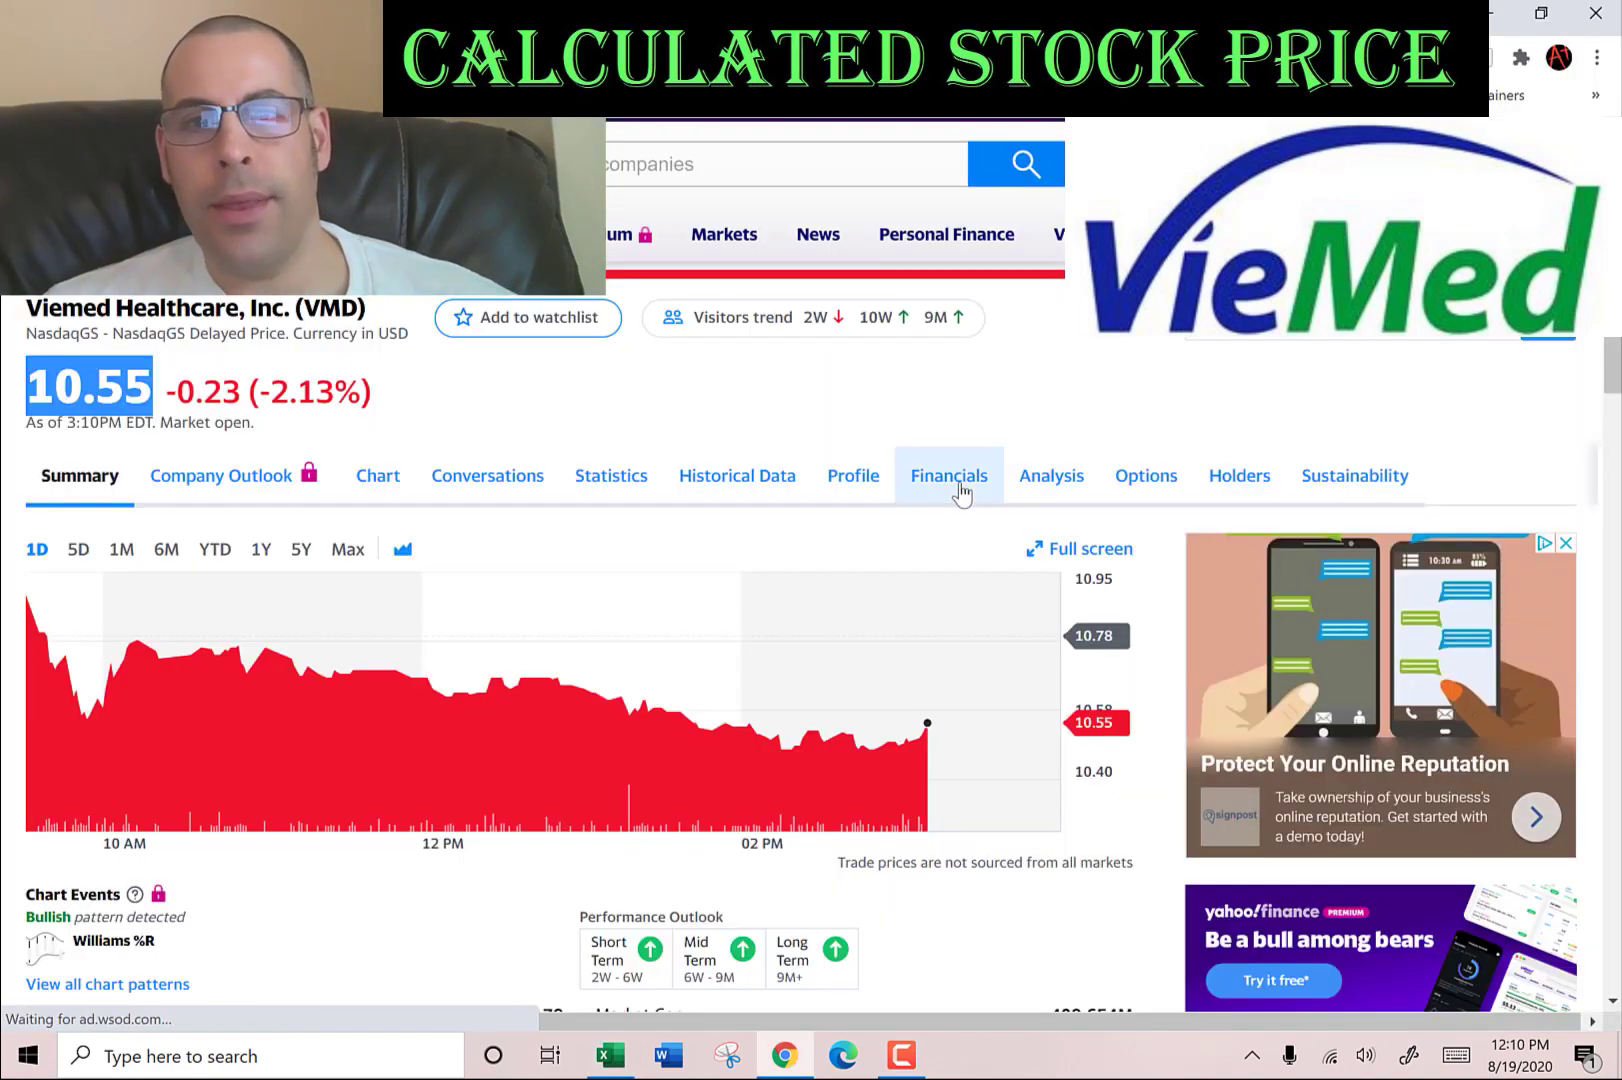
Step: Paste VieMed's Free Cash Flow values from the cash flow statement into the FCF row as text
{"action": "left_click", "coordinate": [958, 487]}
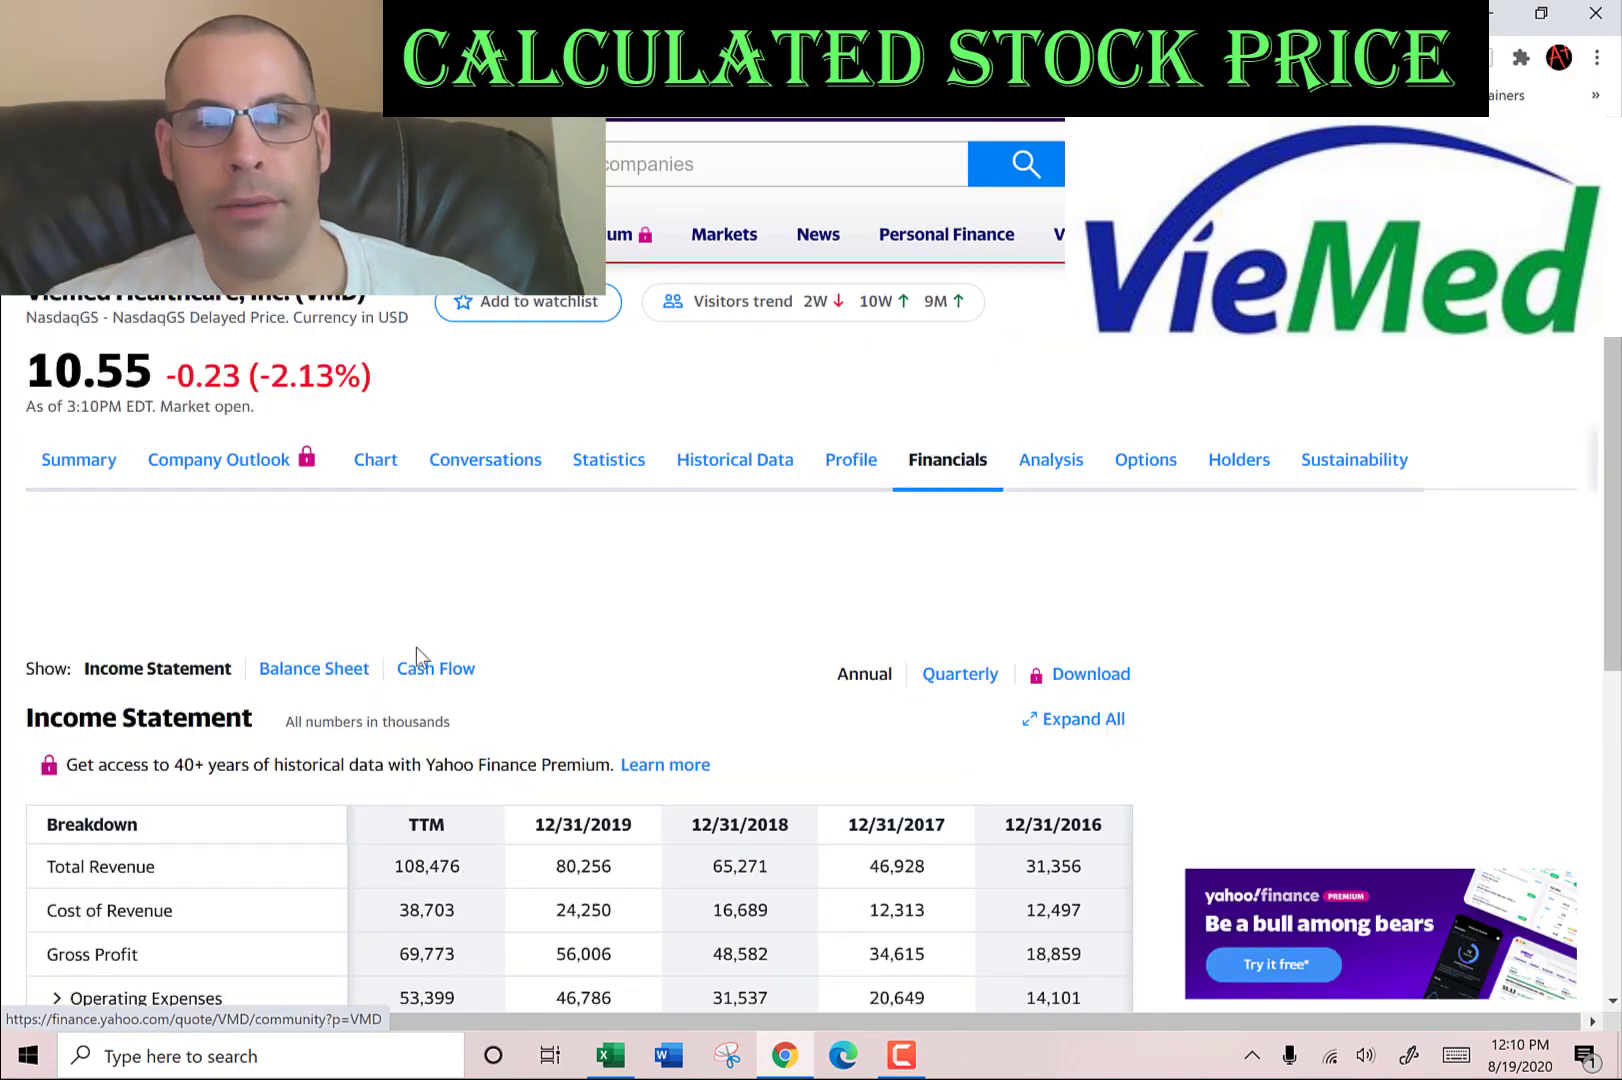
{"action": "left_click", "coordinate": [428, 676]}
{"action": "scroll", "coordinate": [634, 536], "scroll_direction": "down", "scroll_amount": 3}
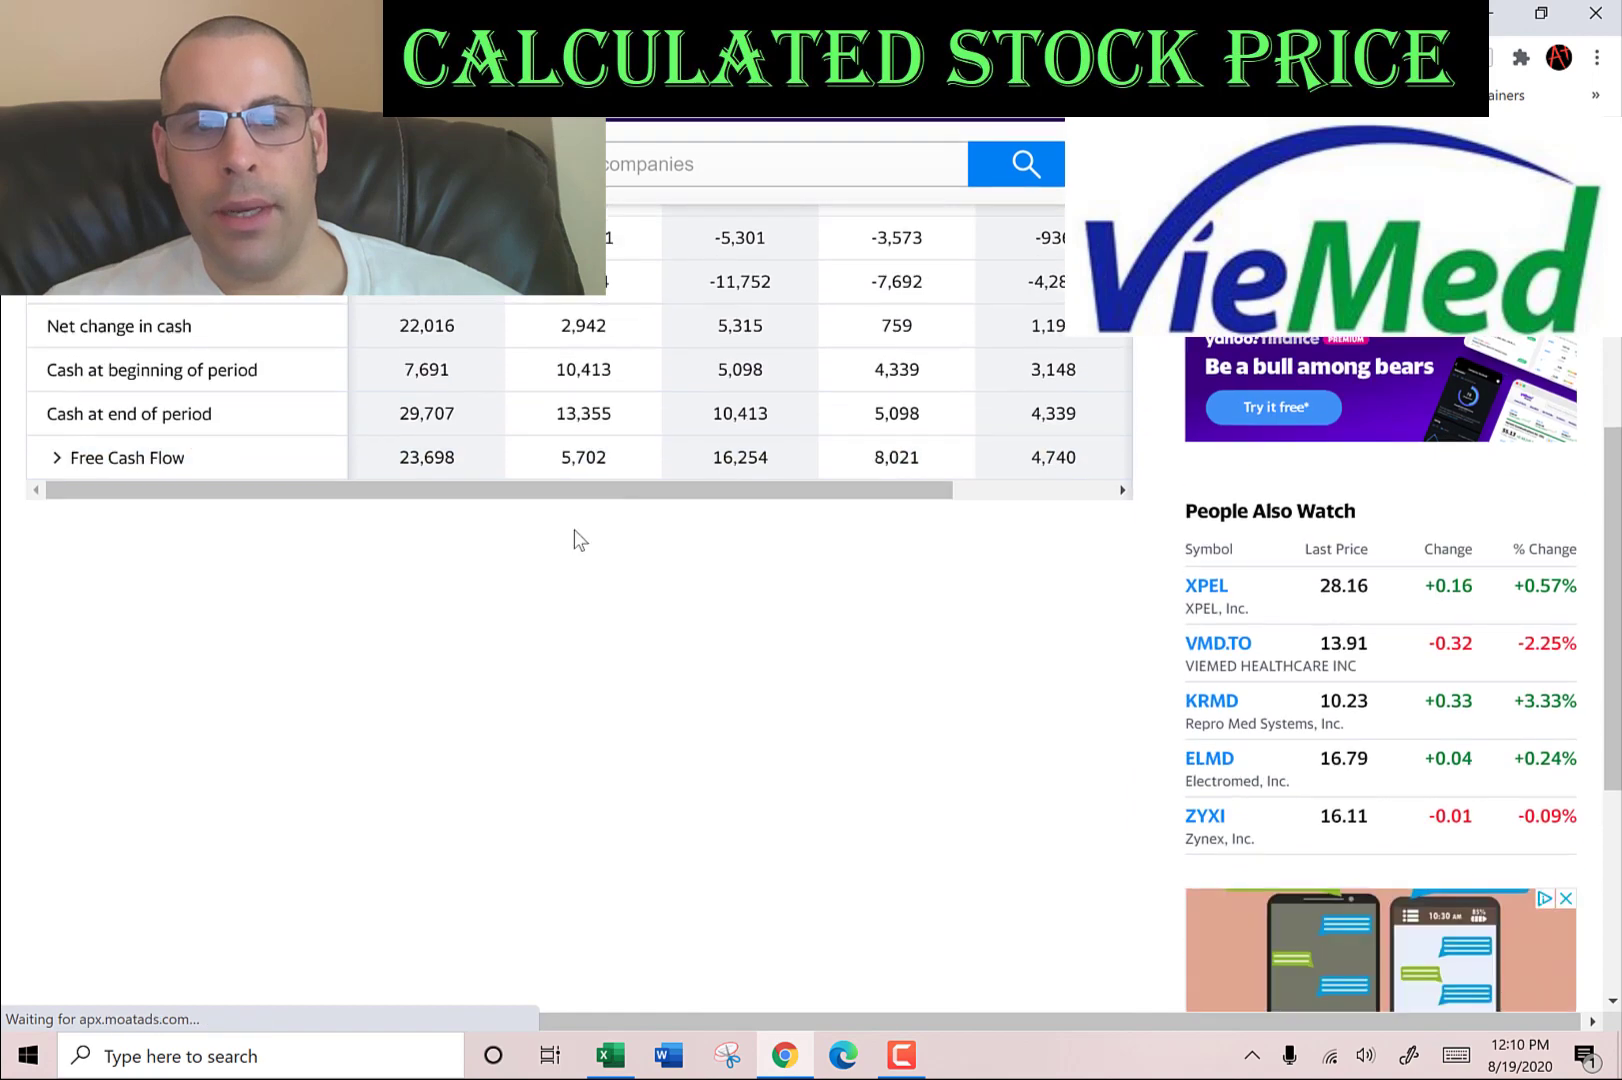
{"action": "left_click_drag", "start_coordinate": [566, 726], "coordinate": [968, 735]}
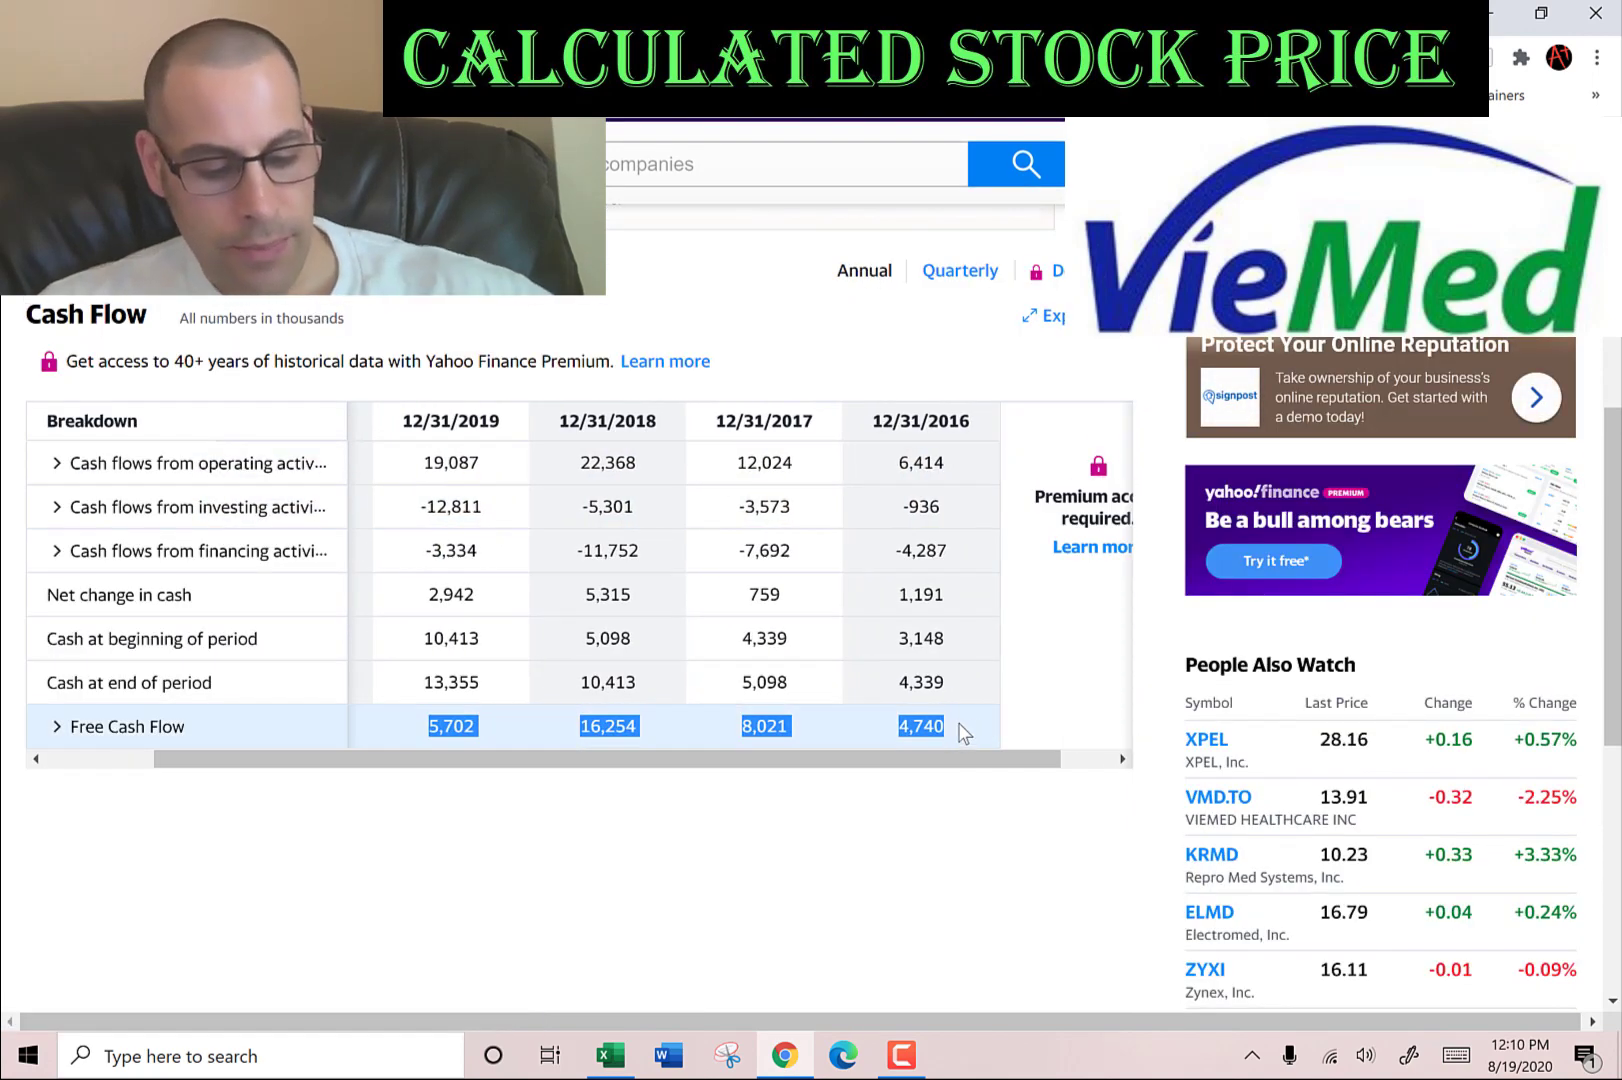
{"action": "key", "text": "alt+Tab"}
{"action": "key", "text": "shift+F10"}
{"action": "key", "text": "s"}
{"action": "key", "text": "Return"}
{"action": "key", "text": "alt+Tab"}
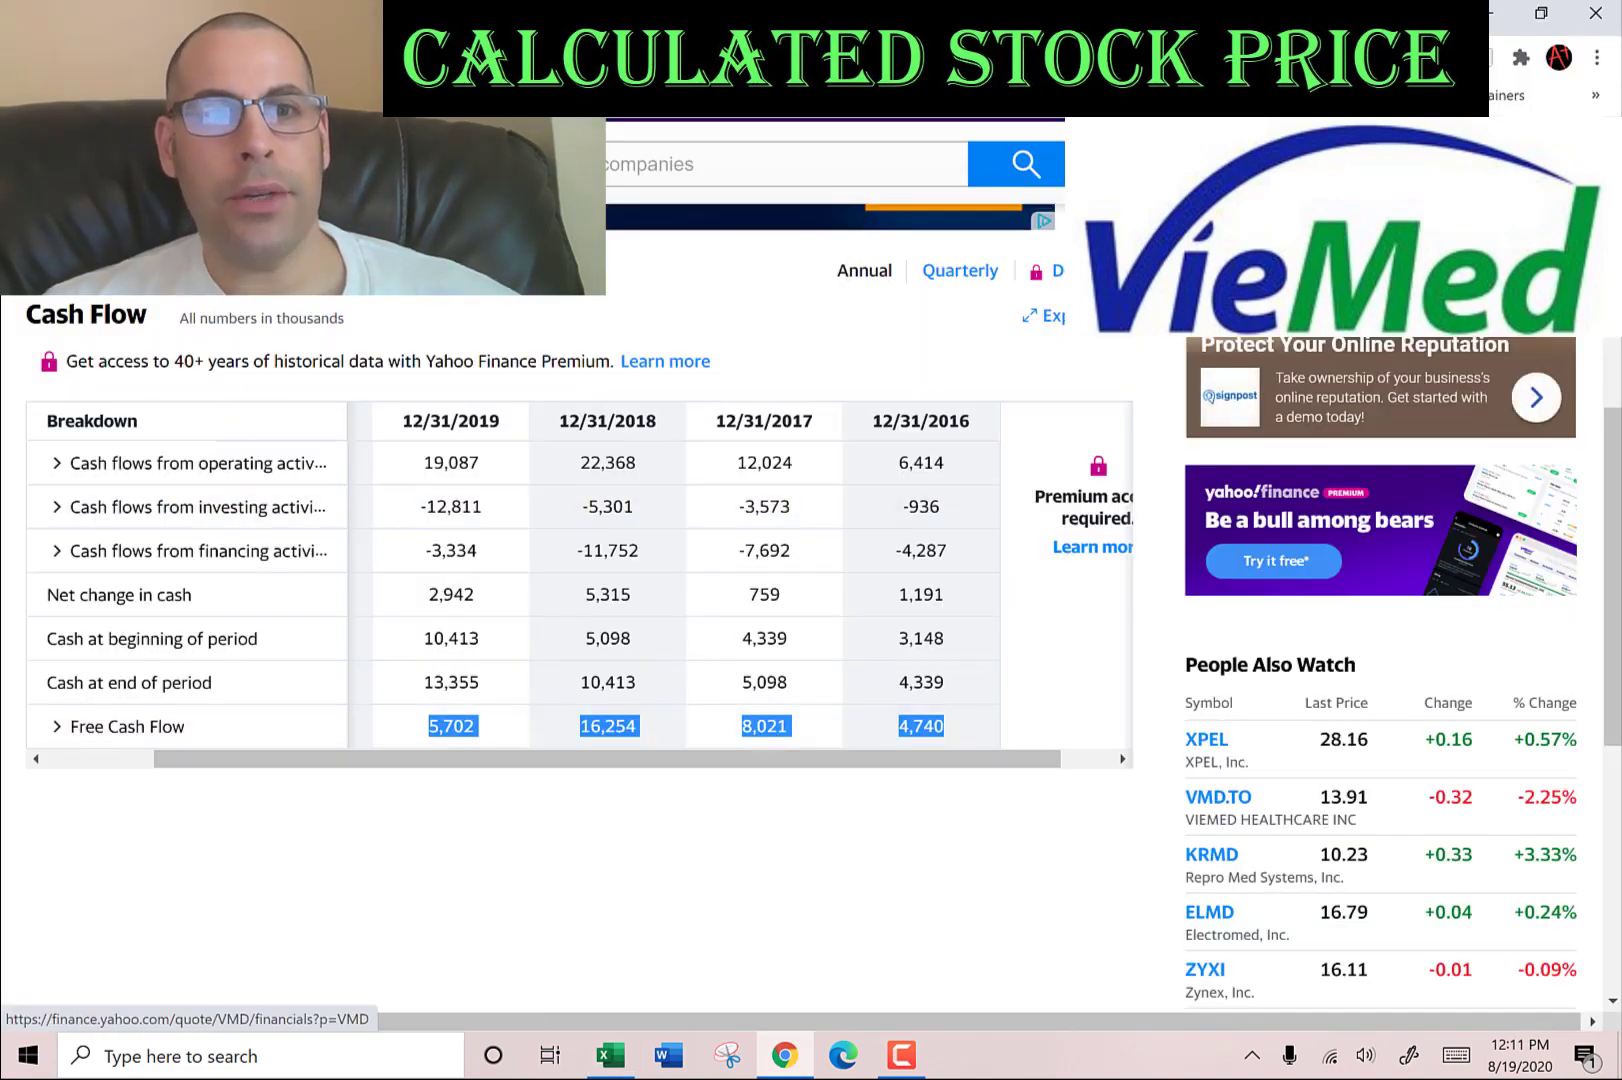
Step: Paste the income statement's Net Income values into the Net Income row as text
{"action": "left_click", "coordinate": [70, 270]}
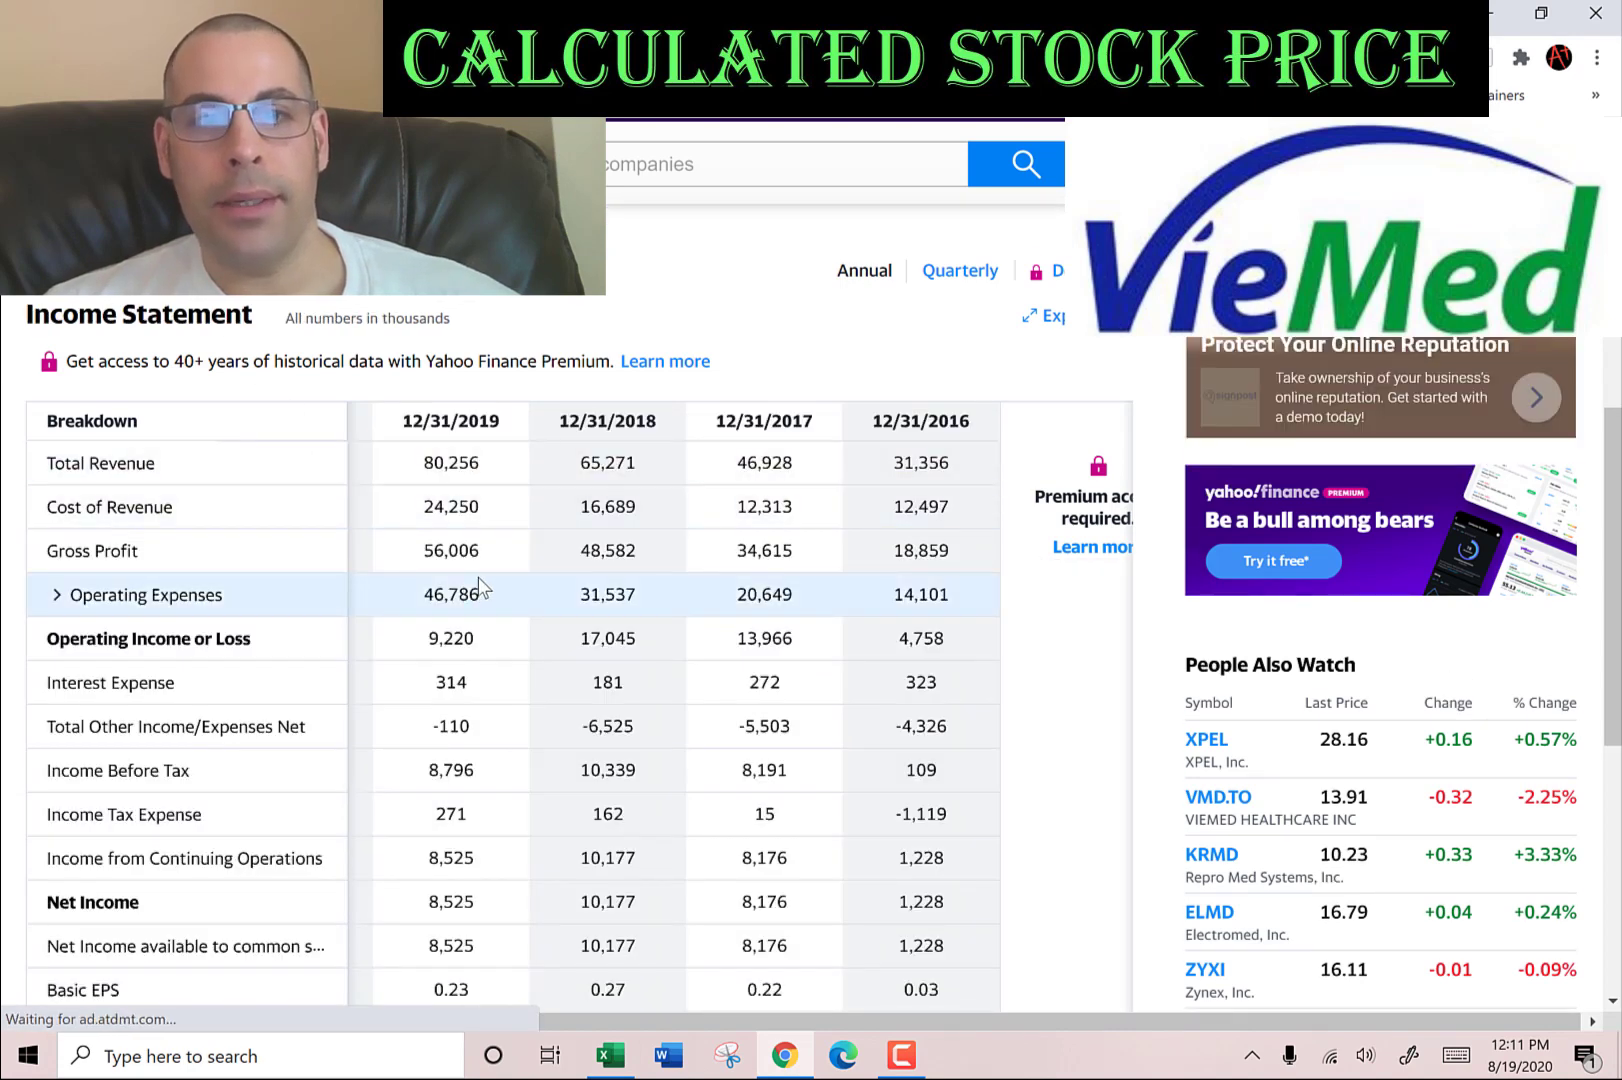
{"action": "scroll", "coordinate": [481, 585], "scroll_direction": "down", "scroll_amount": 3}
{"action": "left_click_drag", "start_coordinate": [428, 664], "coordinate": [937, 664]}
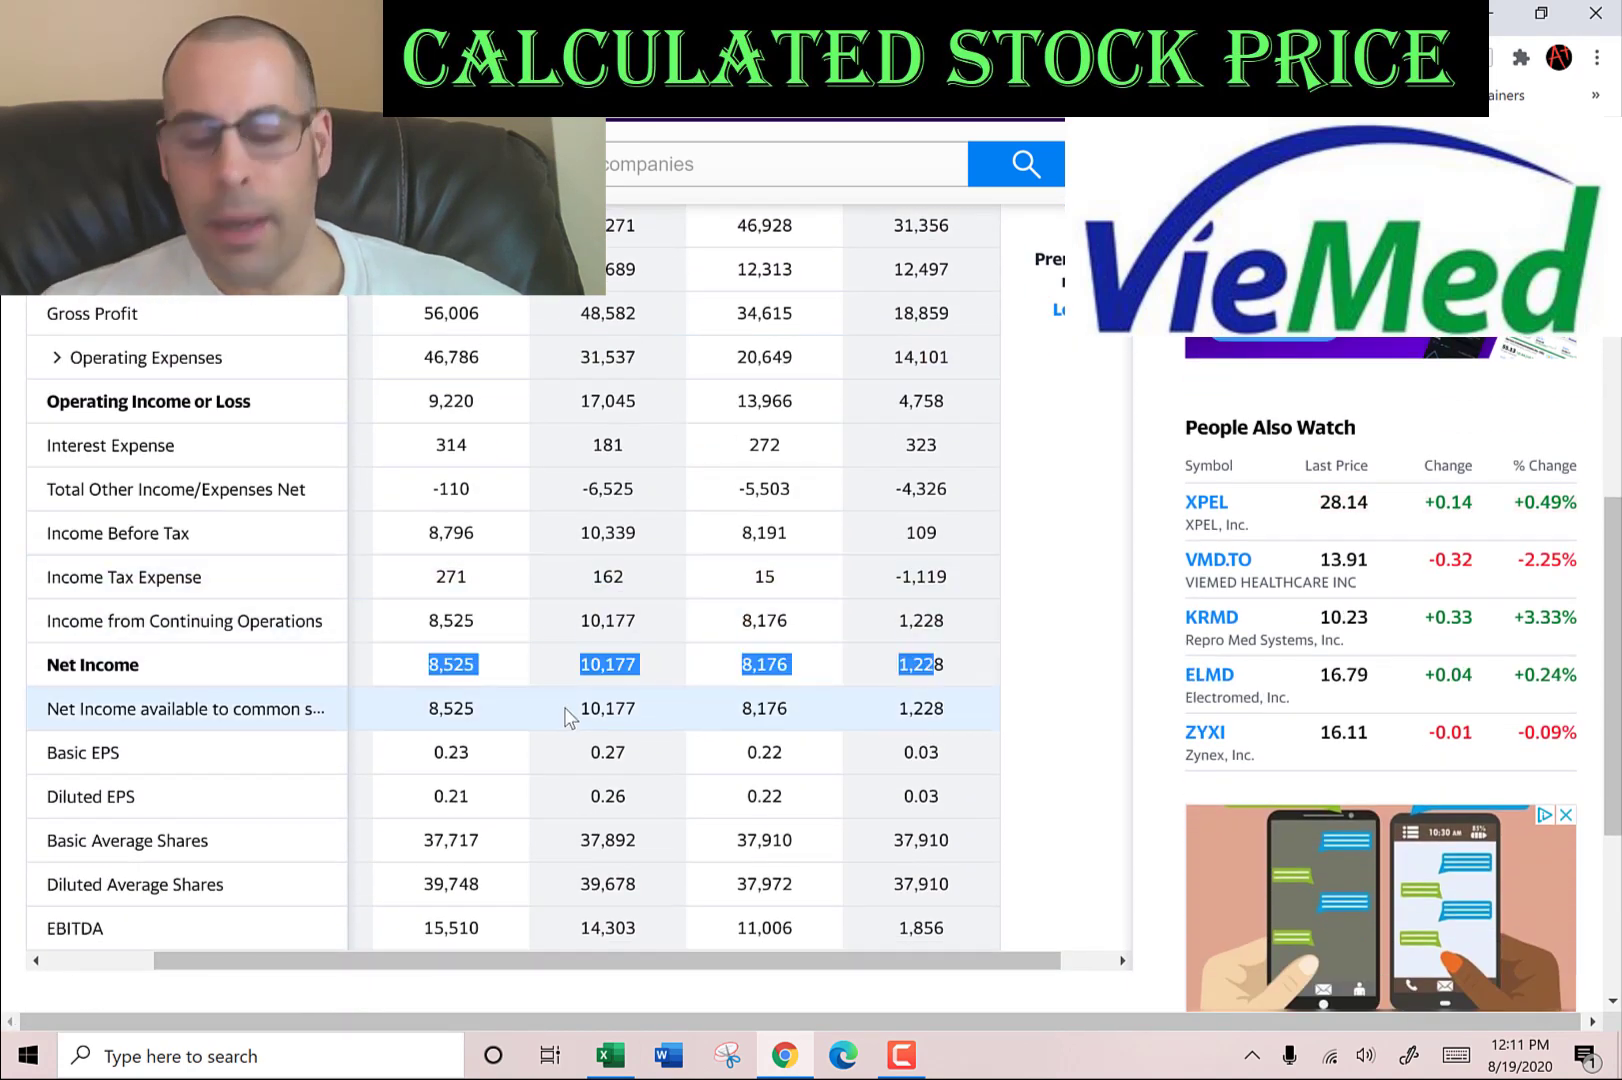
{"action": "key", "text": "alt+Tab"}
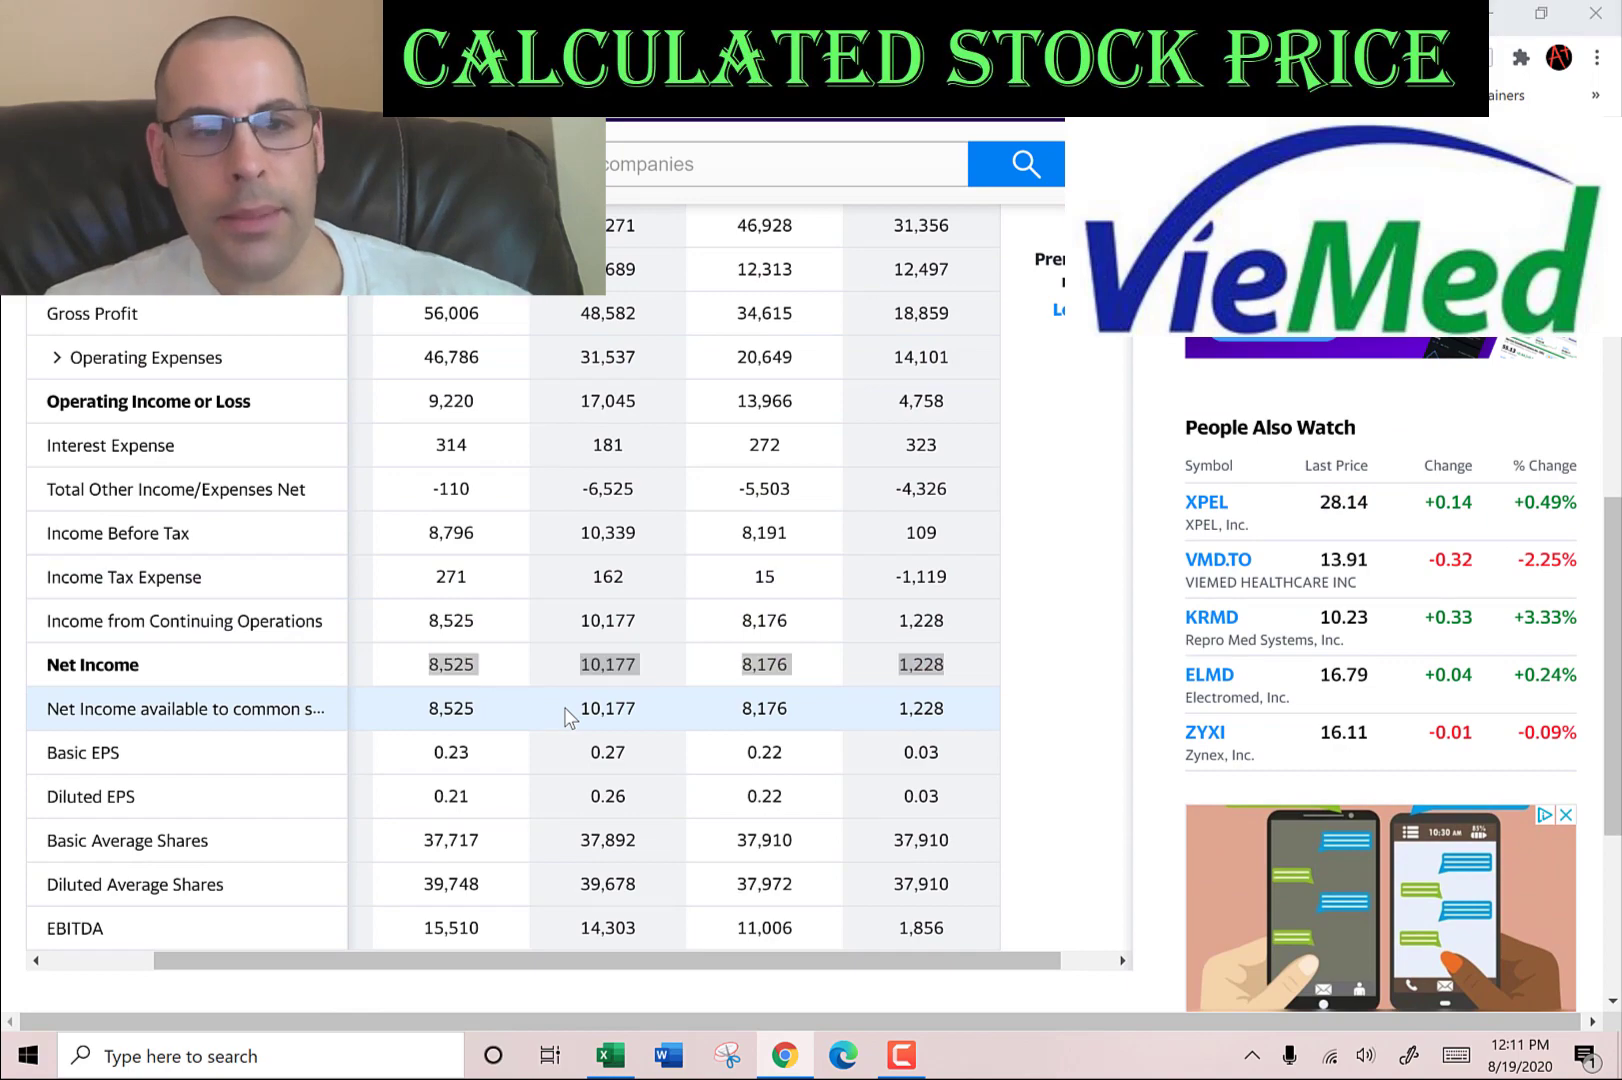
{"action": "key", "text": "shift+F10"}
{"action": "key", "text": "s"}
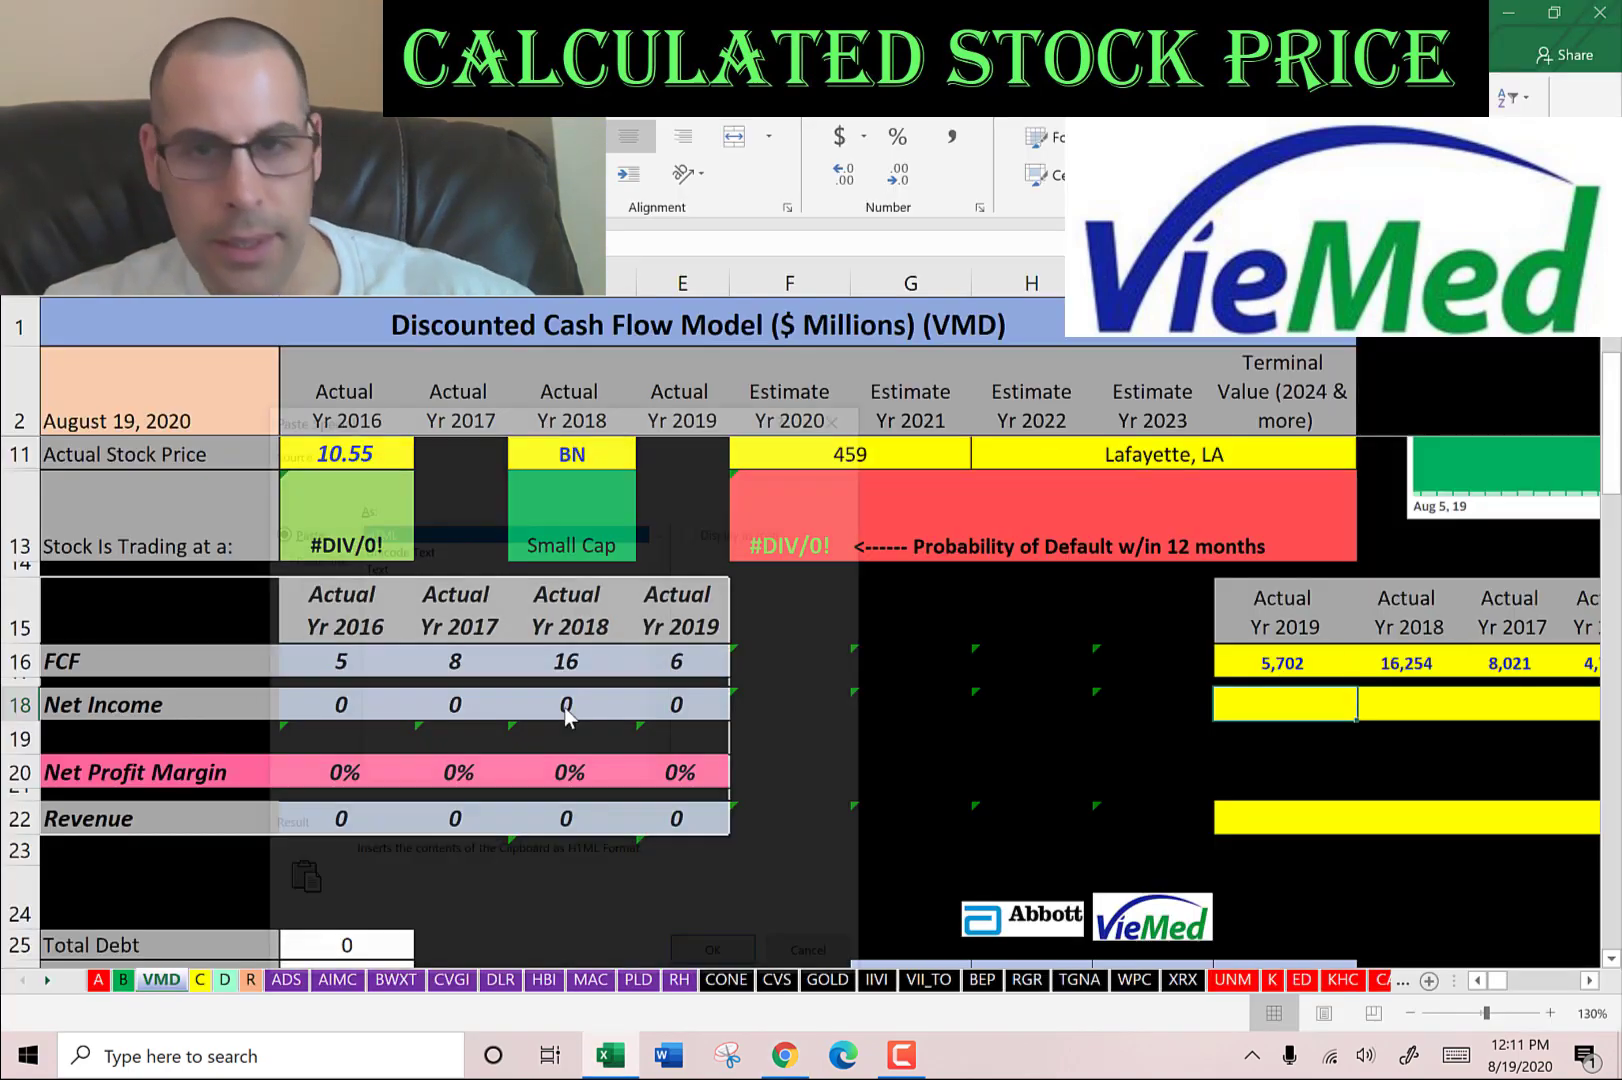
{"action": "key", "text": "Return"}
{"action": "key", "text": "alt+Tab"}
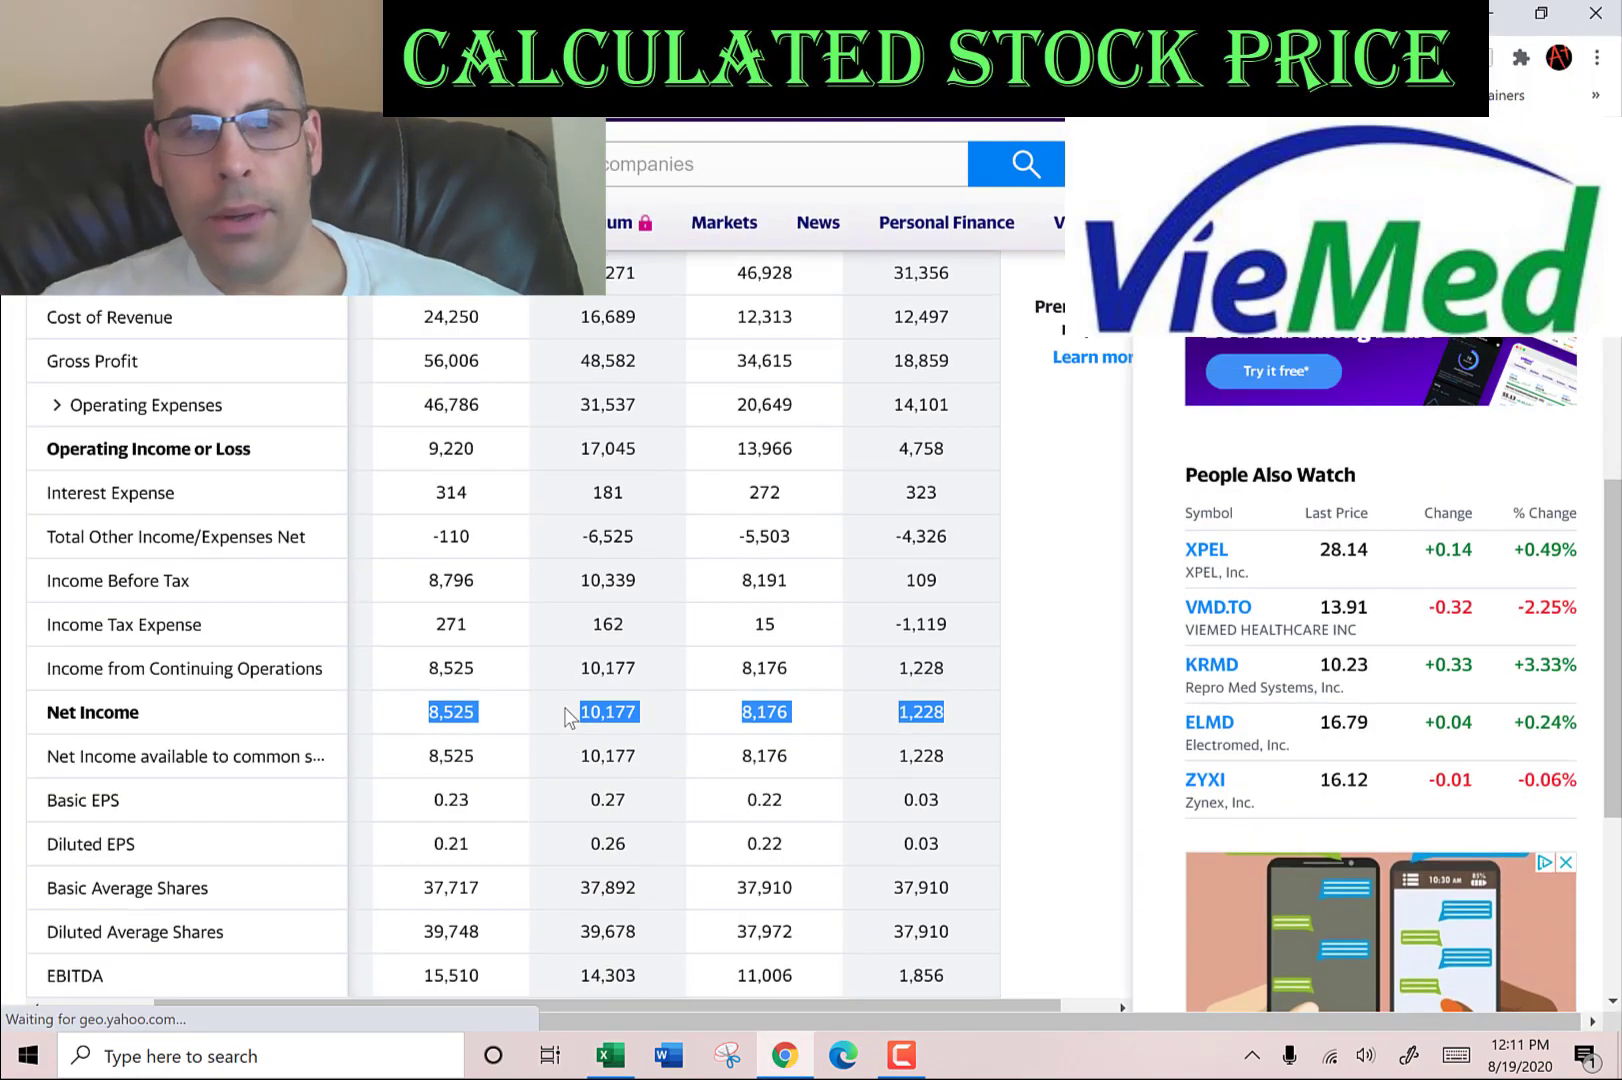
Step: Paste the 2016–2019 Total Revenue values into the Revenue row as text
{"action": "scroll", "coordinate": [422, 455], "scroll_direction": "up", "scroll_amount": 2}
{"action": "left_click_drag", "start_coordinate": [420, 455], "coordinate": [919, 463]}
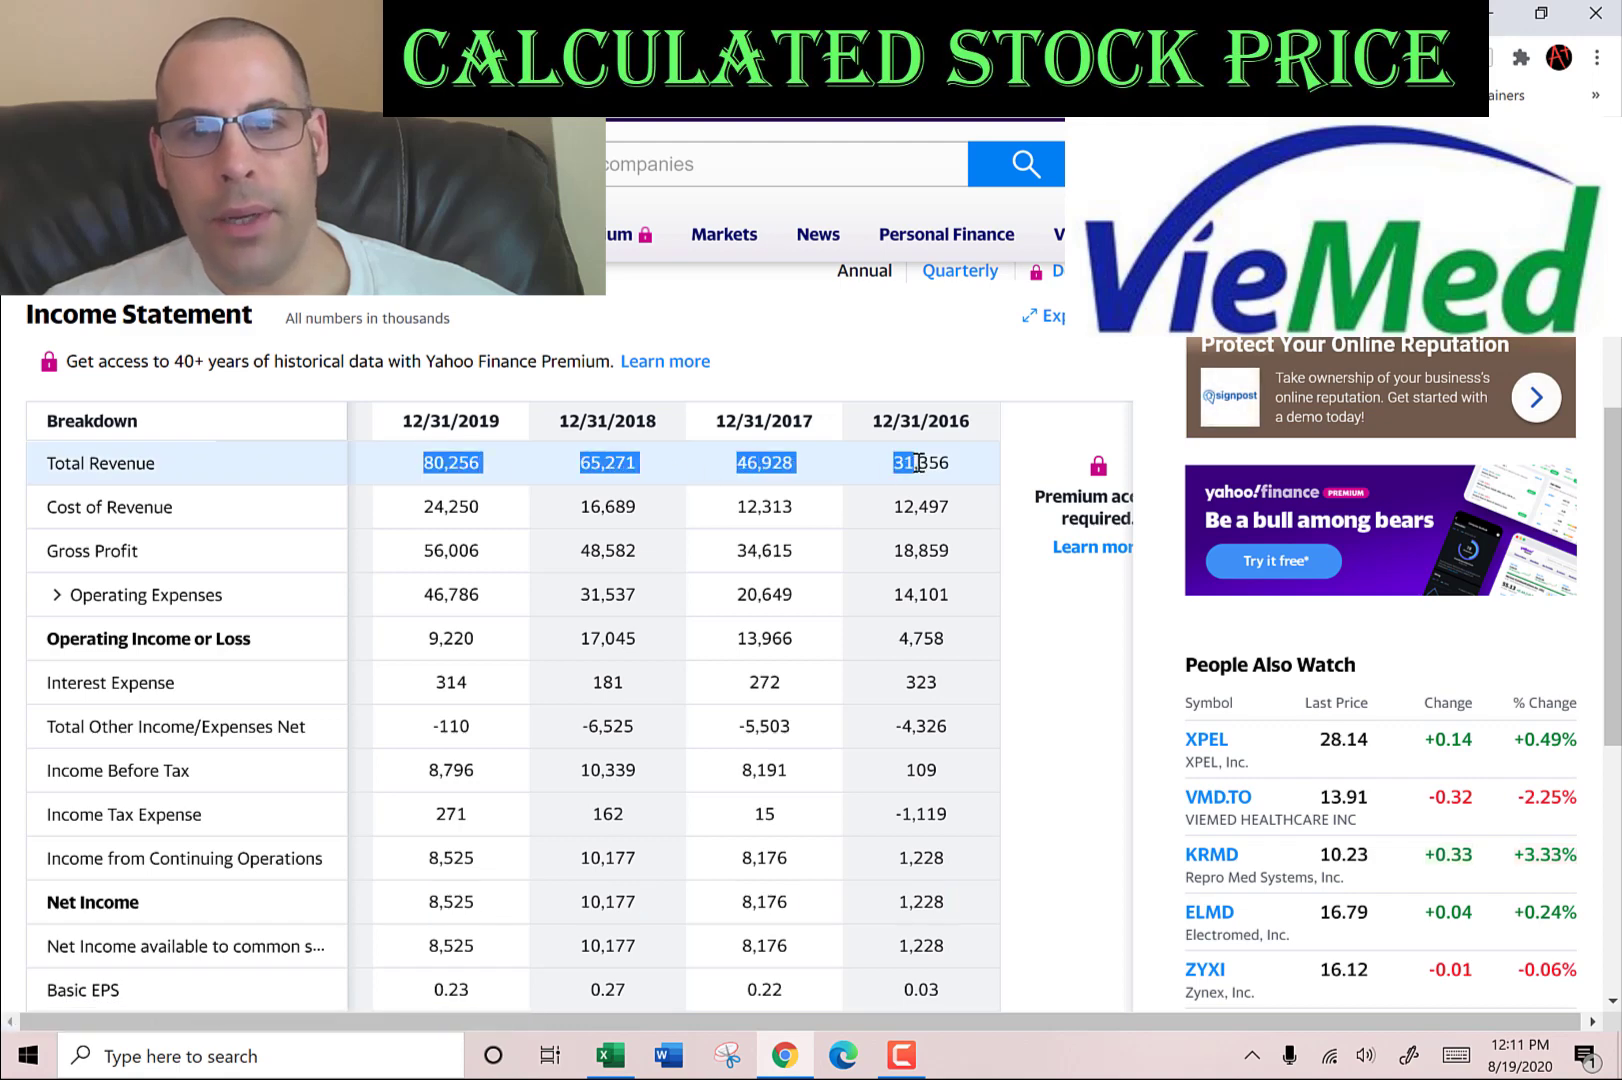
{"action": "key", "text": "ctrl+c"}
{"action": "key", "text": "alt+Tab"}
{"action": "key", "text": "shift+F10"}
{"action": "key", "text": "s"}
{"action": "key", "text": "Return"}
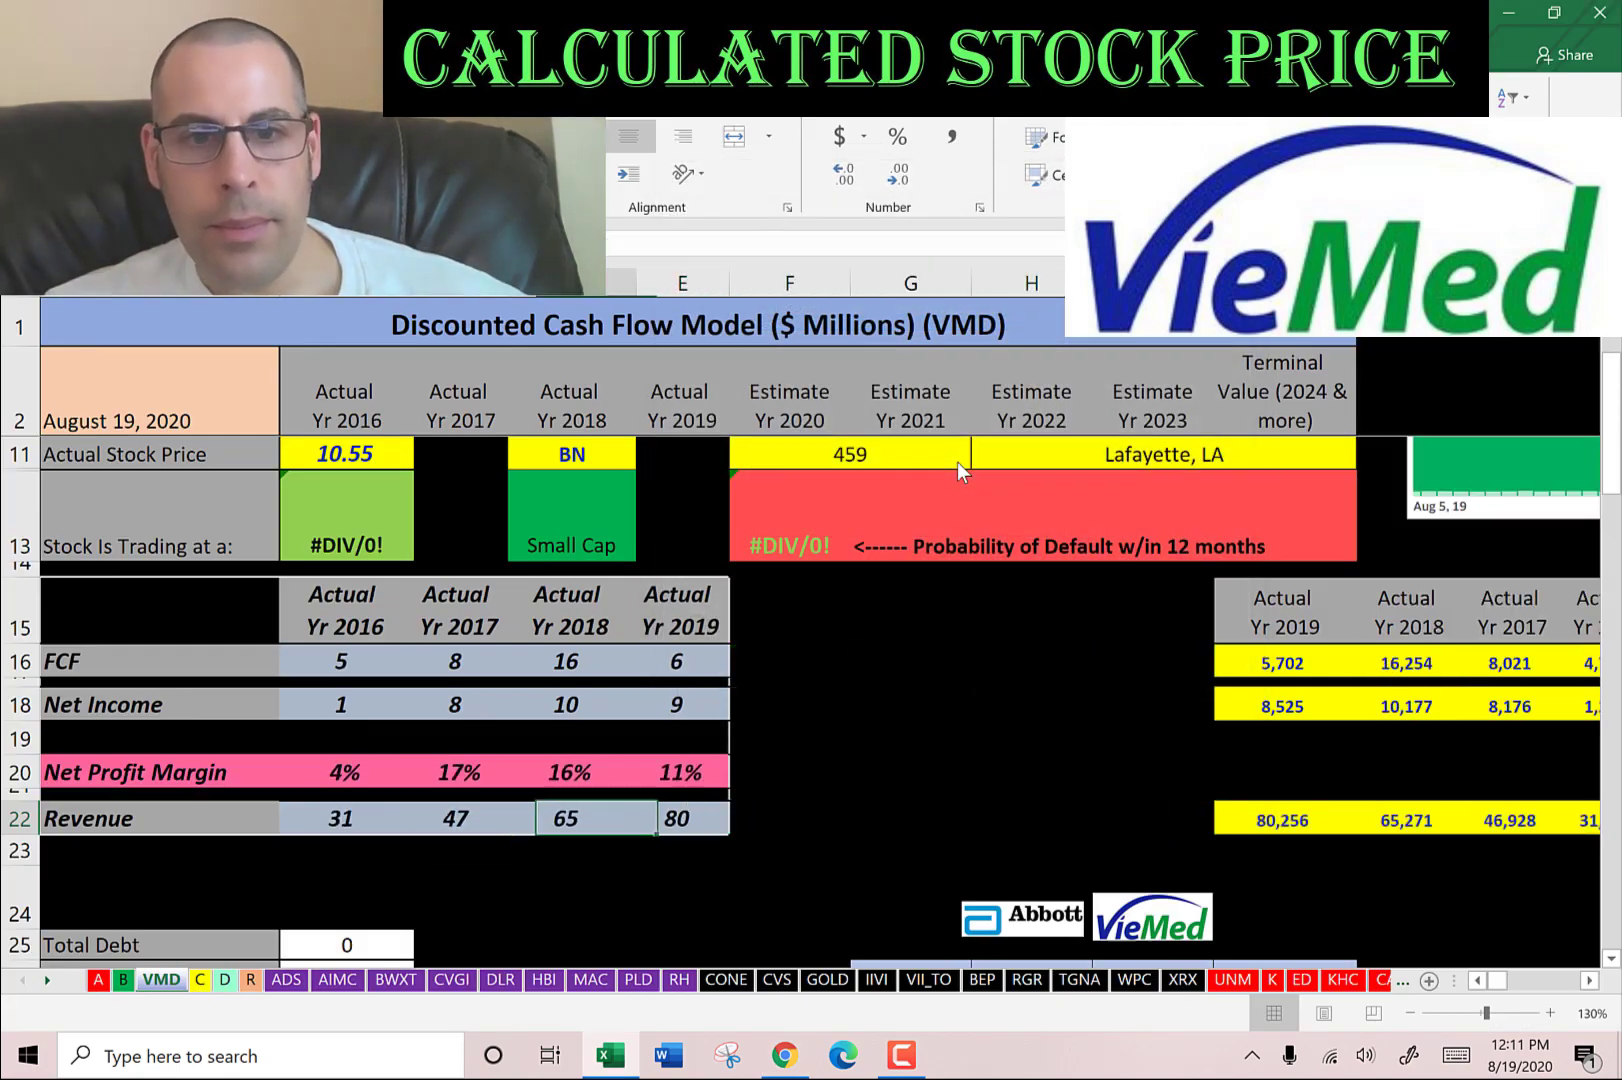
Step: Check the pasted Revenue, FCF and Net Income figures across the rows
{"action": "key", "text": "Right"}
{"action": "key", "text": "Right"}
{"action": "key", "text": "Right"}
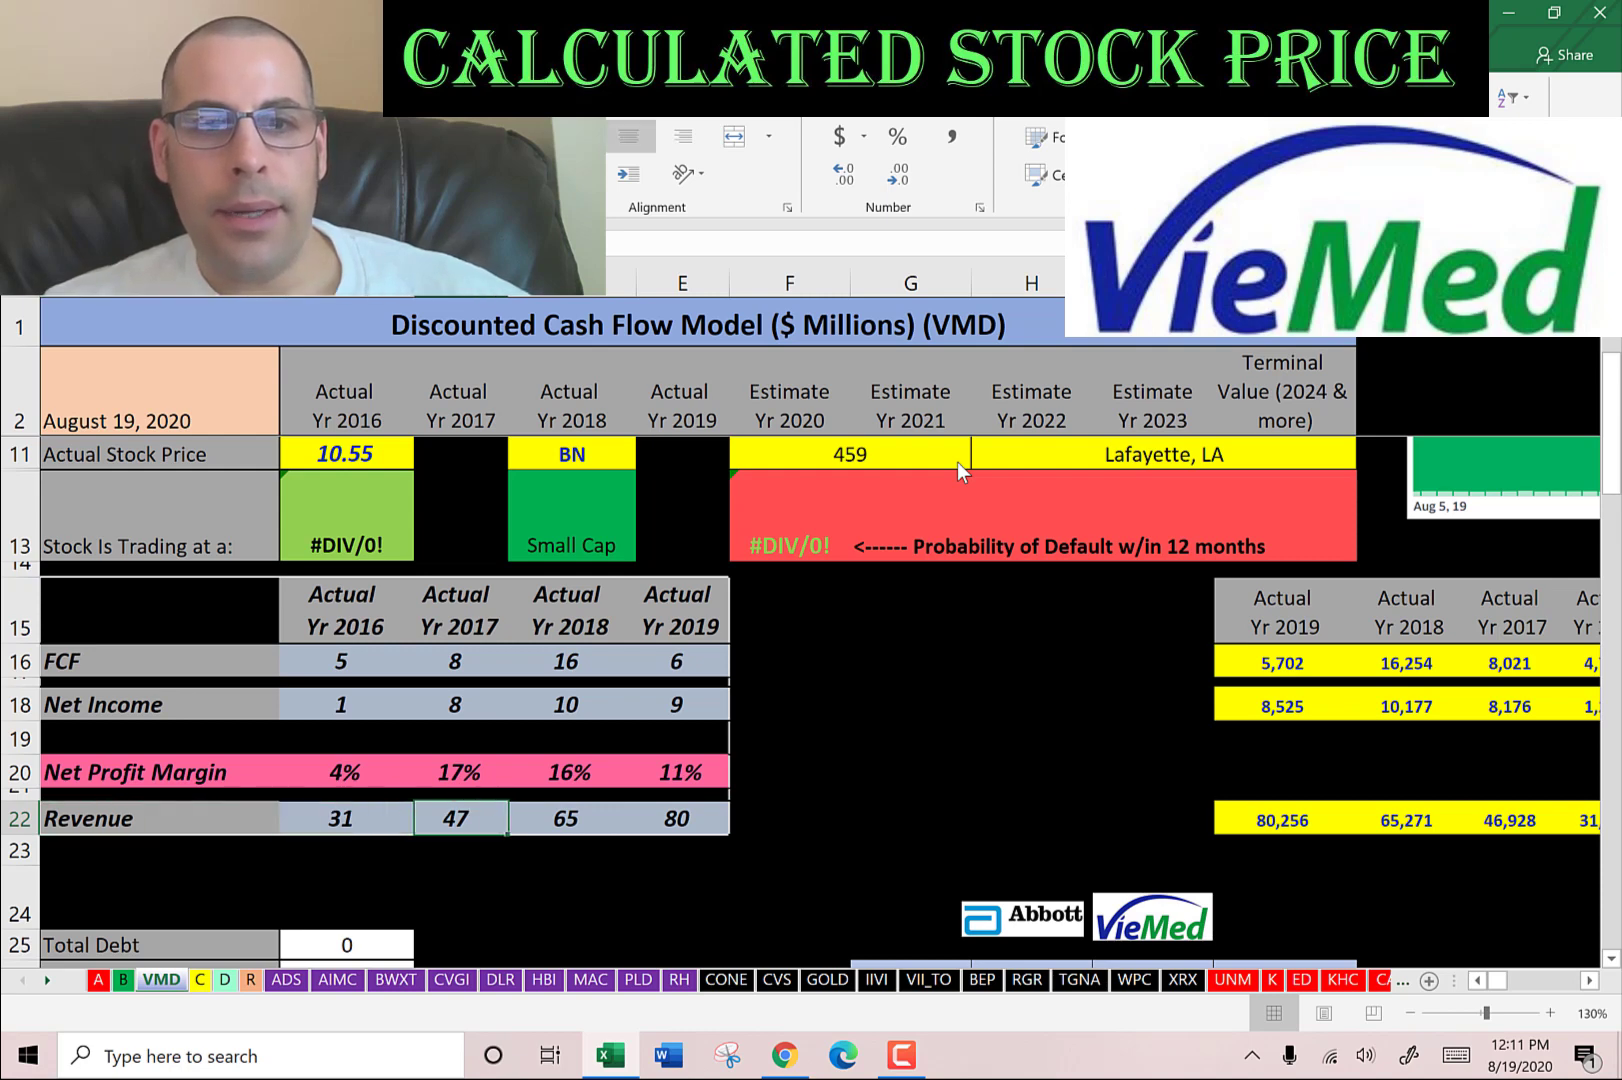
{"action": "key", "text": "Left"}
{"action": "key", "text": "Left"}
{"action": "key", "text": "Left"}
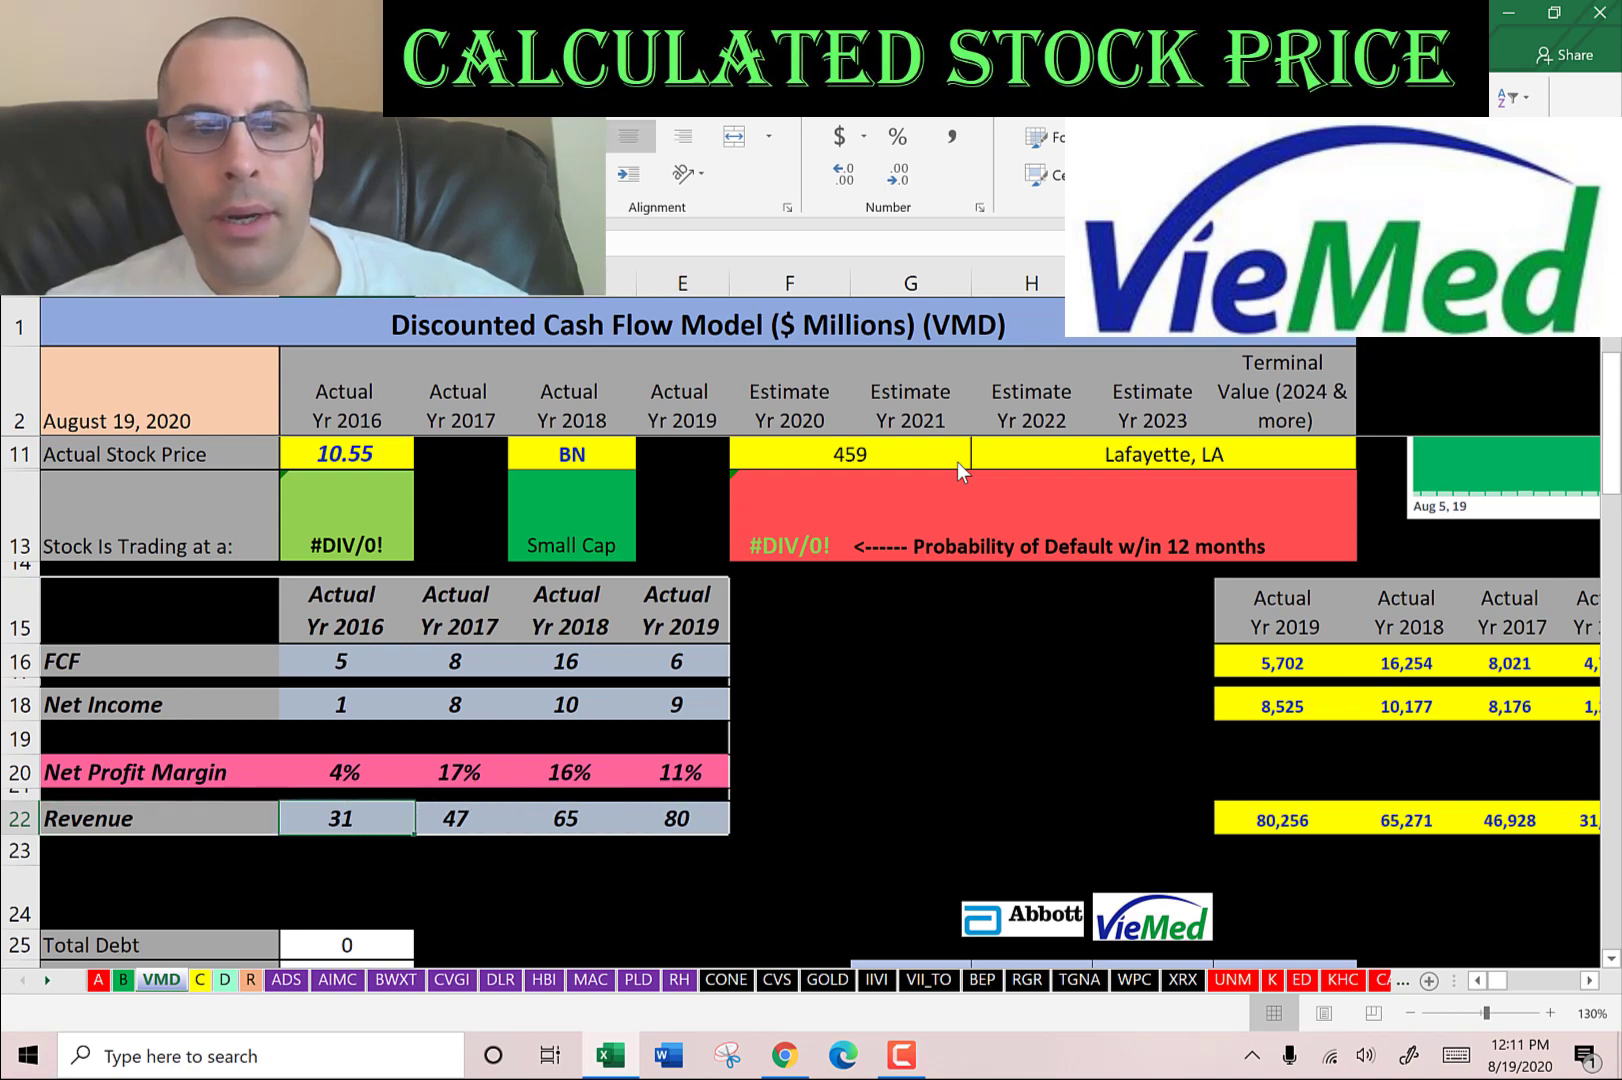
{"action": "key", "text": "Right"}
{"action": "key", "text": "Right"}
{"action": "key", "text": "Right"}
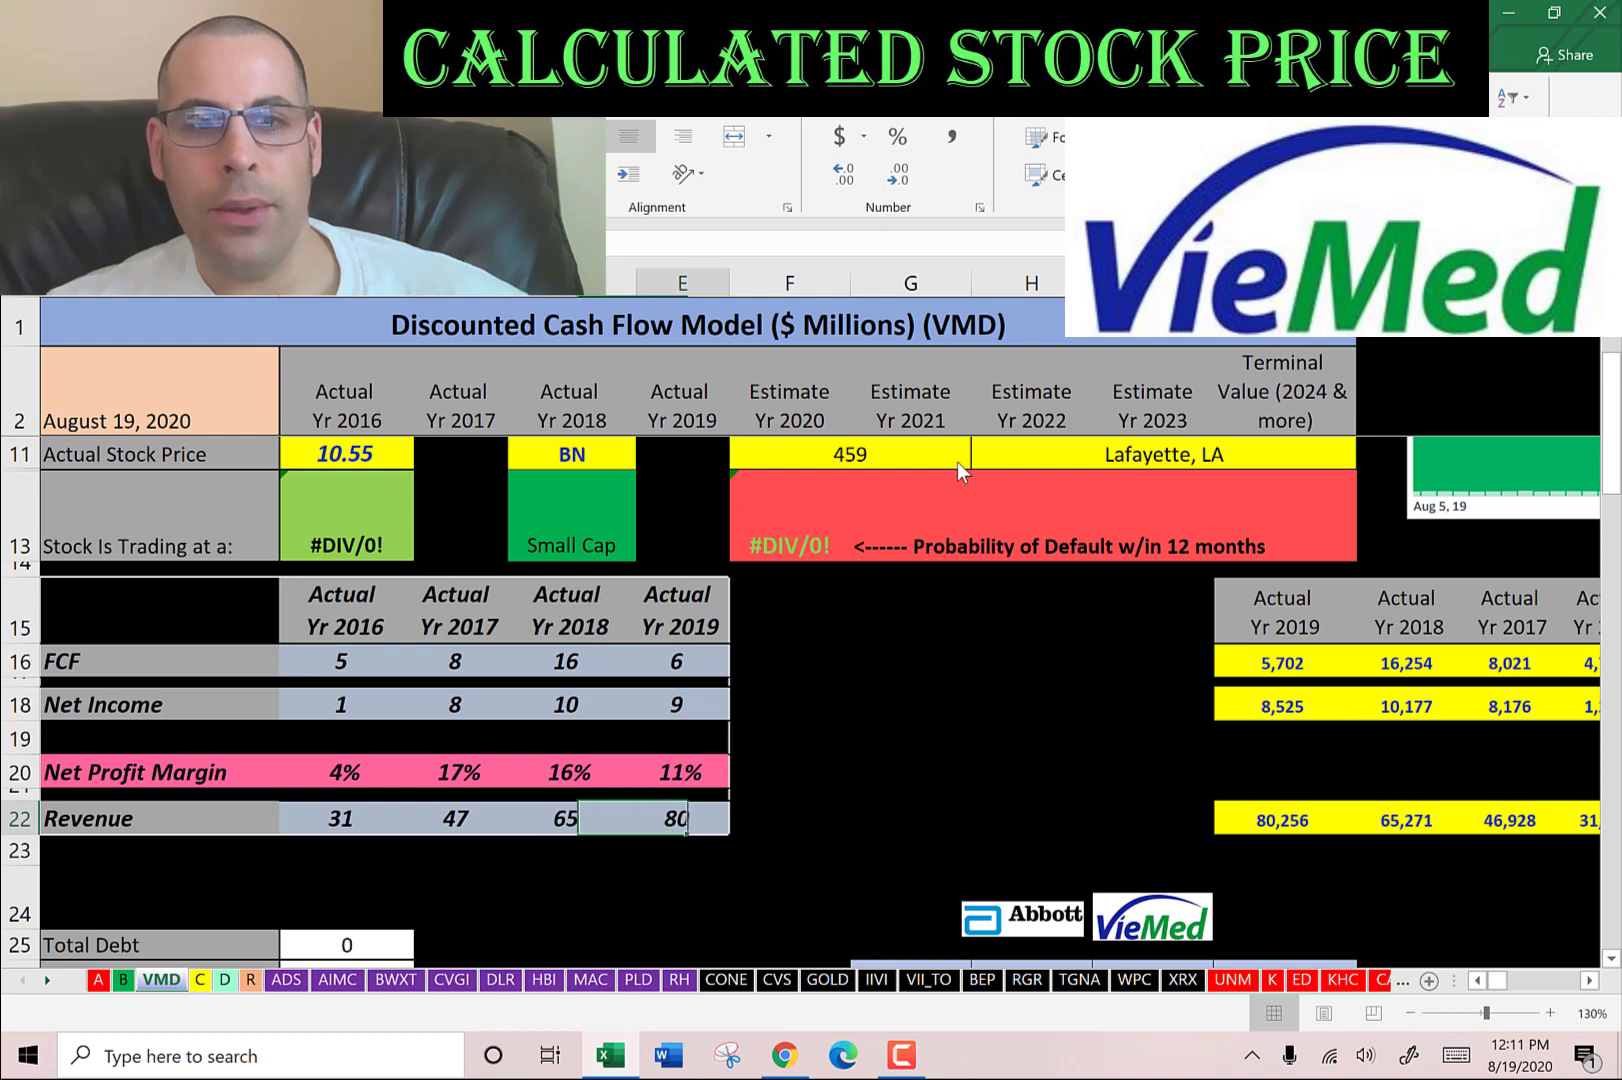
{"action": "key", "text": "Left"}
{"action": "key", "text": "Left"}
{"action": "key", "text": "Left"}
{"action": "key", "text": "Left"}
{"action": "key", "text": "Up"}
{"action": "key", "text": "Up"}
{"action": "key", "text": "Up"}
{"action": "key", "text": "Up"}
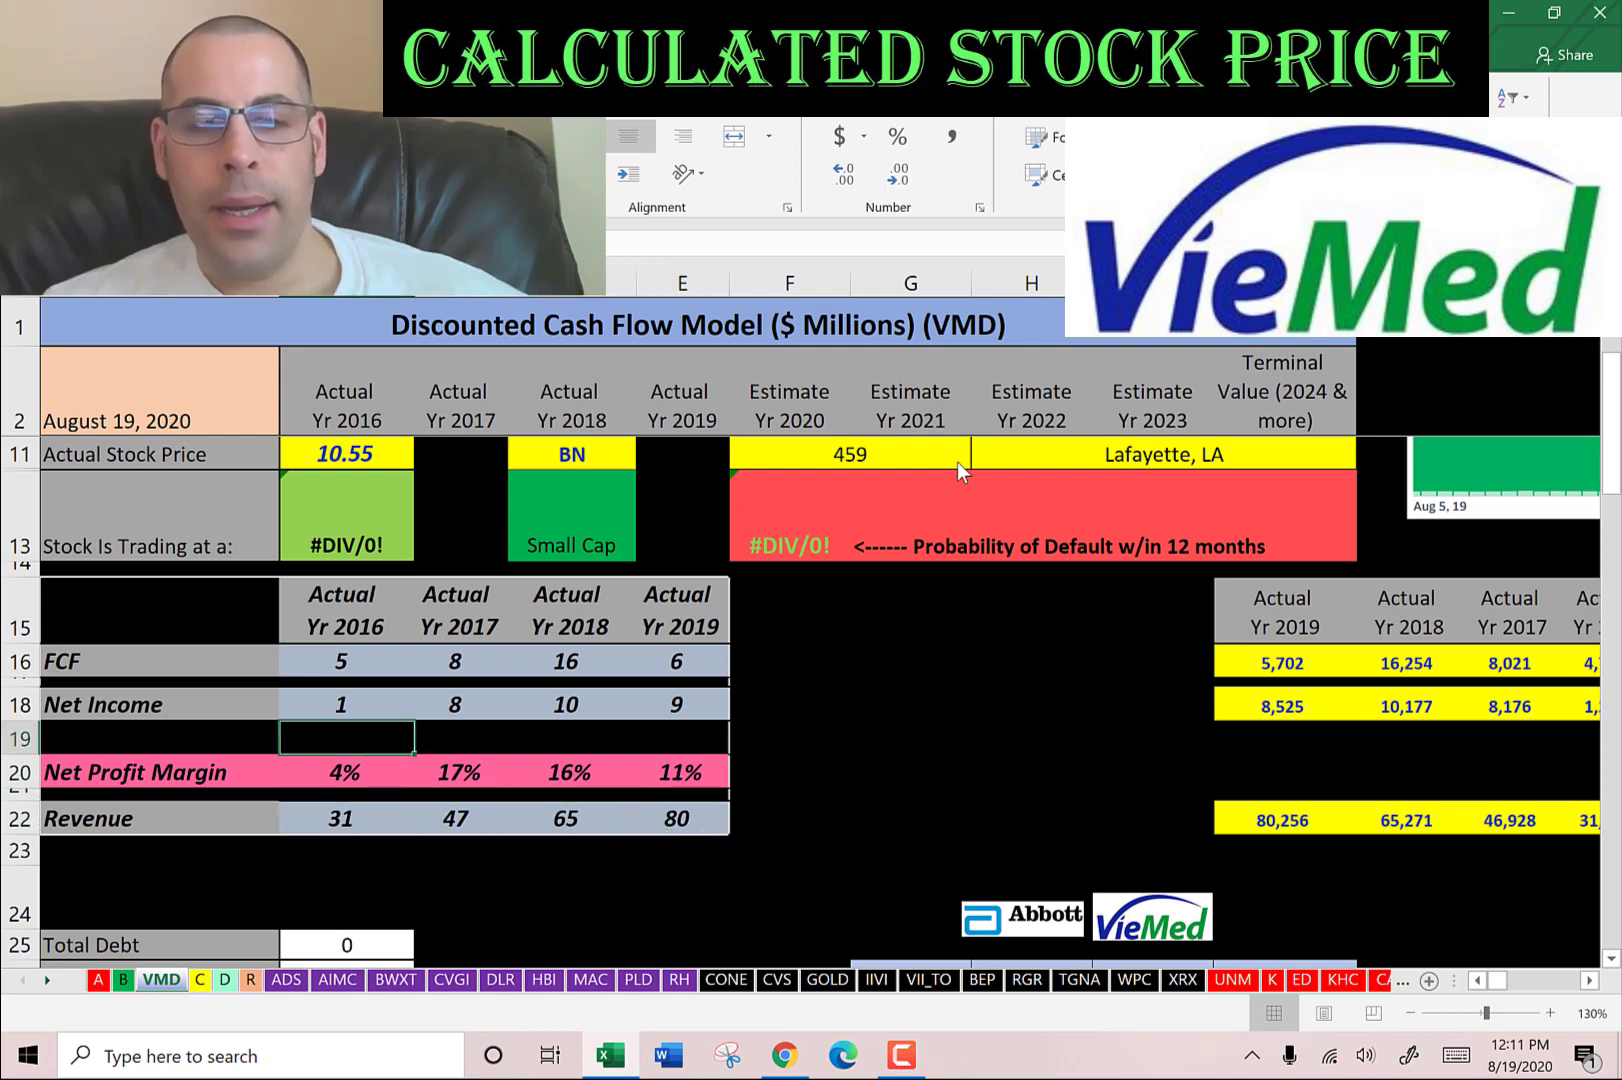
{"action": "key", "text": "Right"}
{"action": "key", "text": "Right"}
{"action": "key", "text": "Right"}
{"action": "key", "text": "Down"}
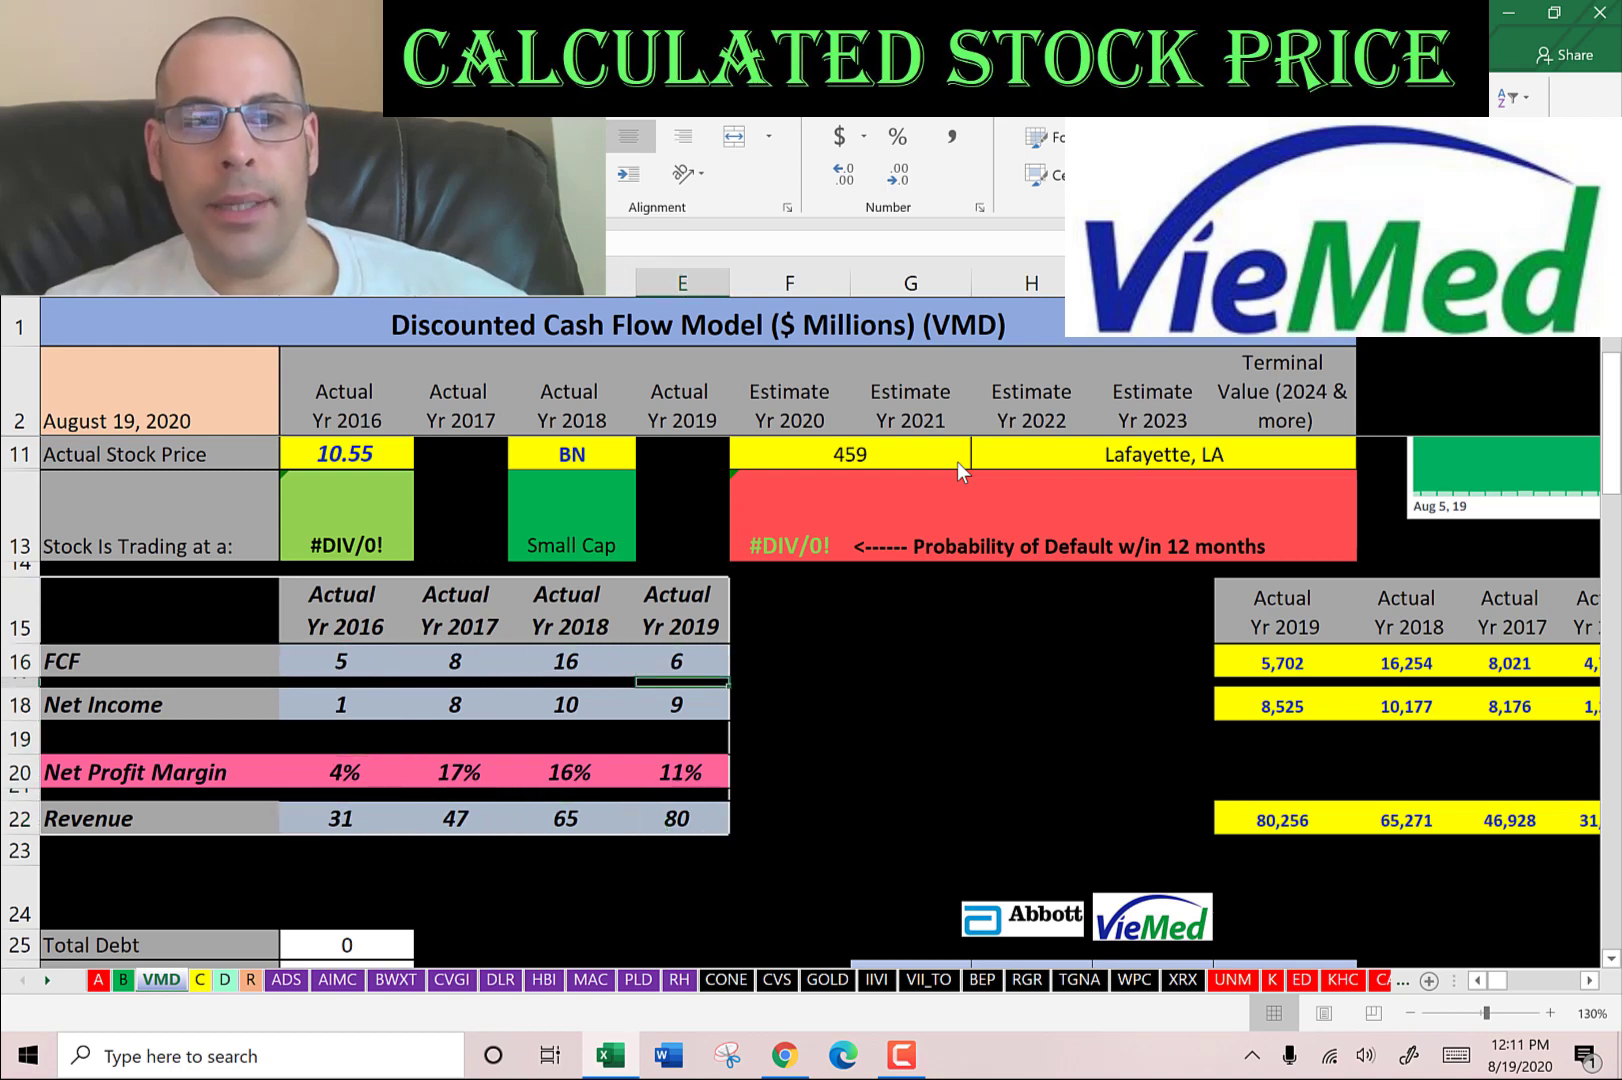
{"action": "key", "text": "Left"}
{"action": "key", "text": "Left"}
{"action": "key", "text": "Down"}
{"action": "key", "text": "Down"}
{"action": "key", "text": "Down"}
{"action": "key", "text": "Down"}
{"action": "key", "text": "Down"}
{"action": "key", "text": "Down"}
{"action": "key", "text": "Down"}
{"action": "key", "text": "Down"}
{"action": "key", "text": "Down"}
{"action": "key", "text": "Down"}
{"action": "key", "text": "Down"}
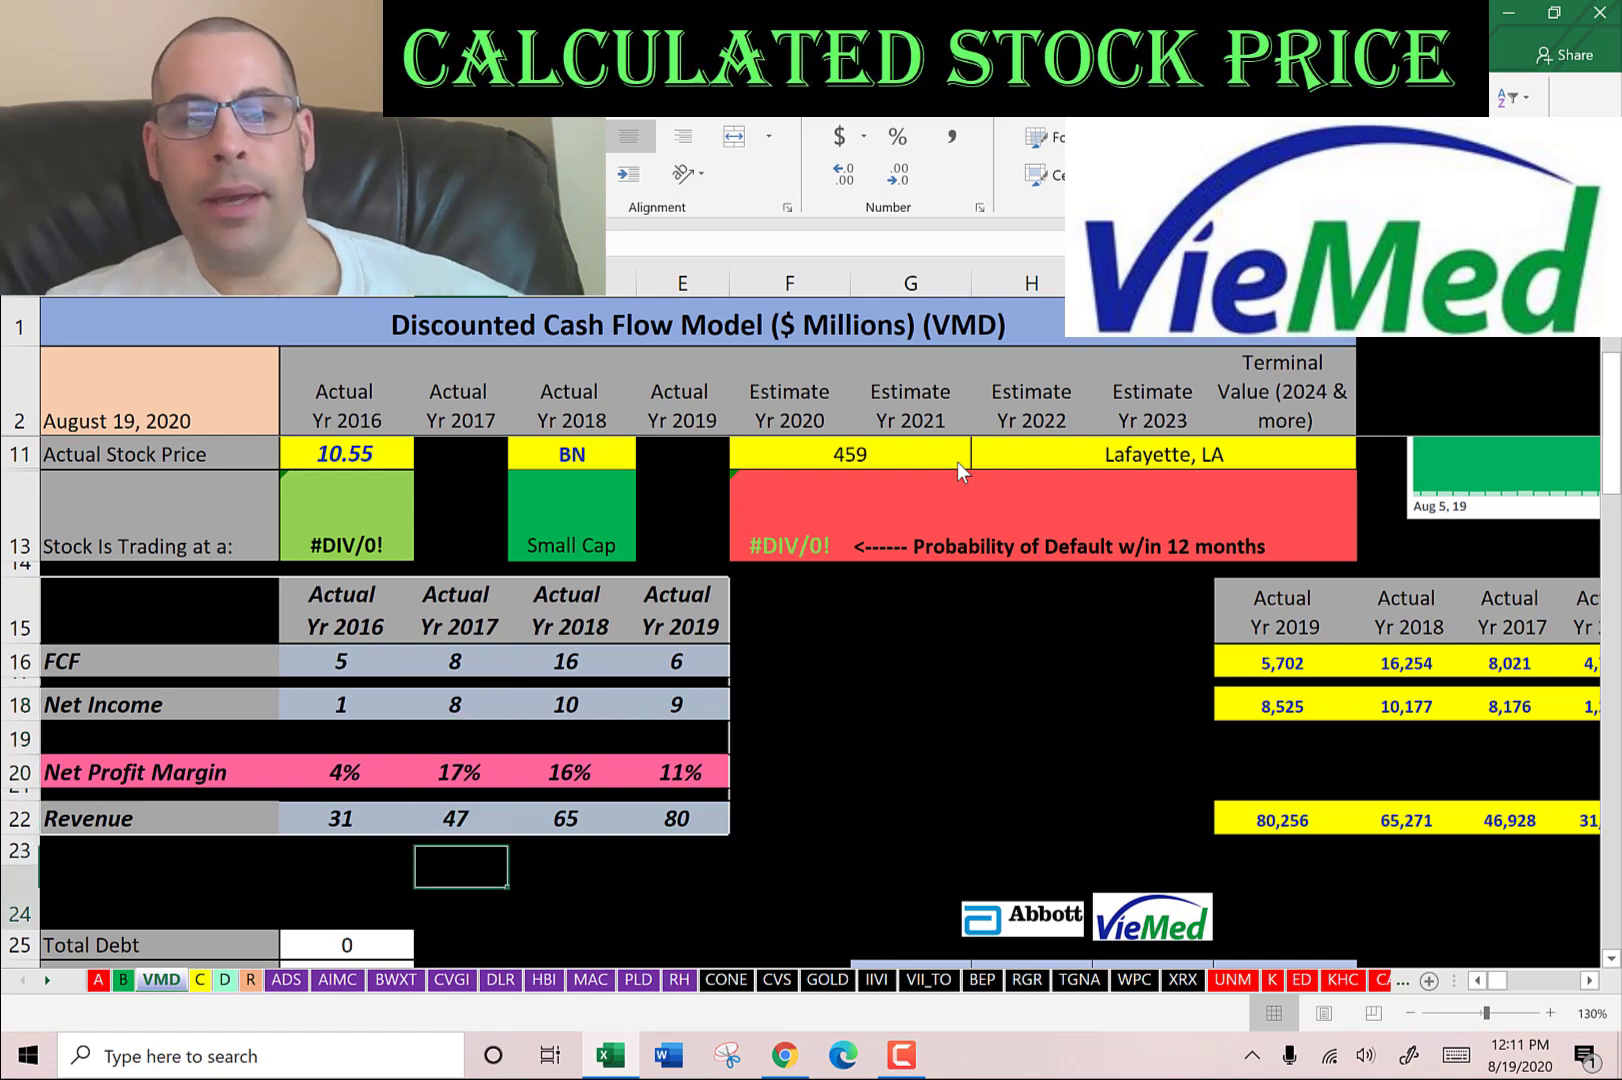
Step: Enter VieMed's interest expense of 314 in the model
{"action": "key", "text": "alt+Tab"}
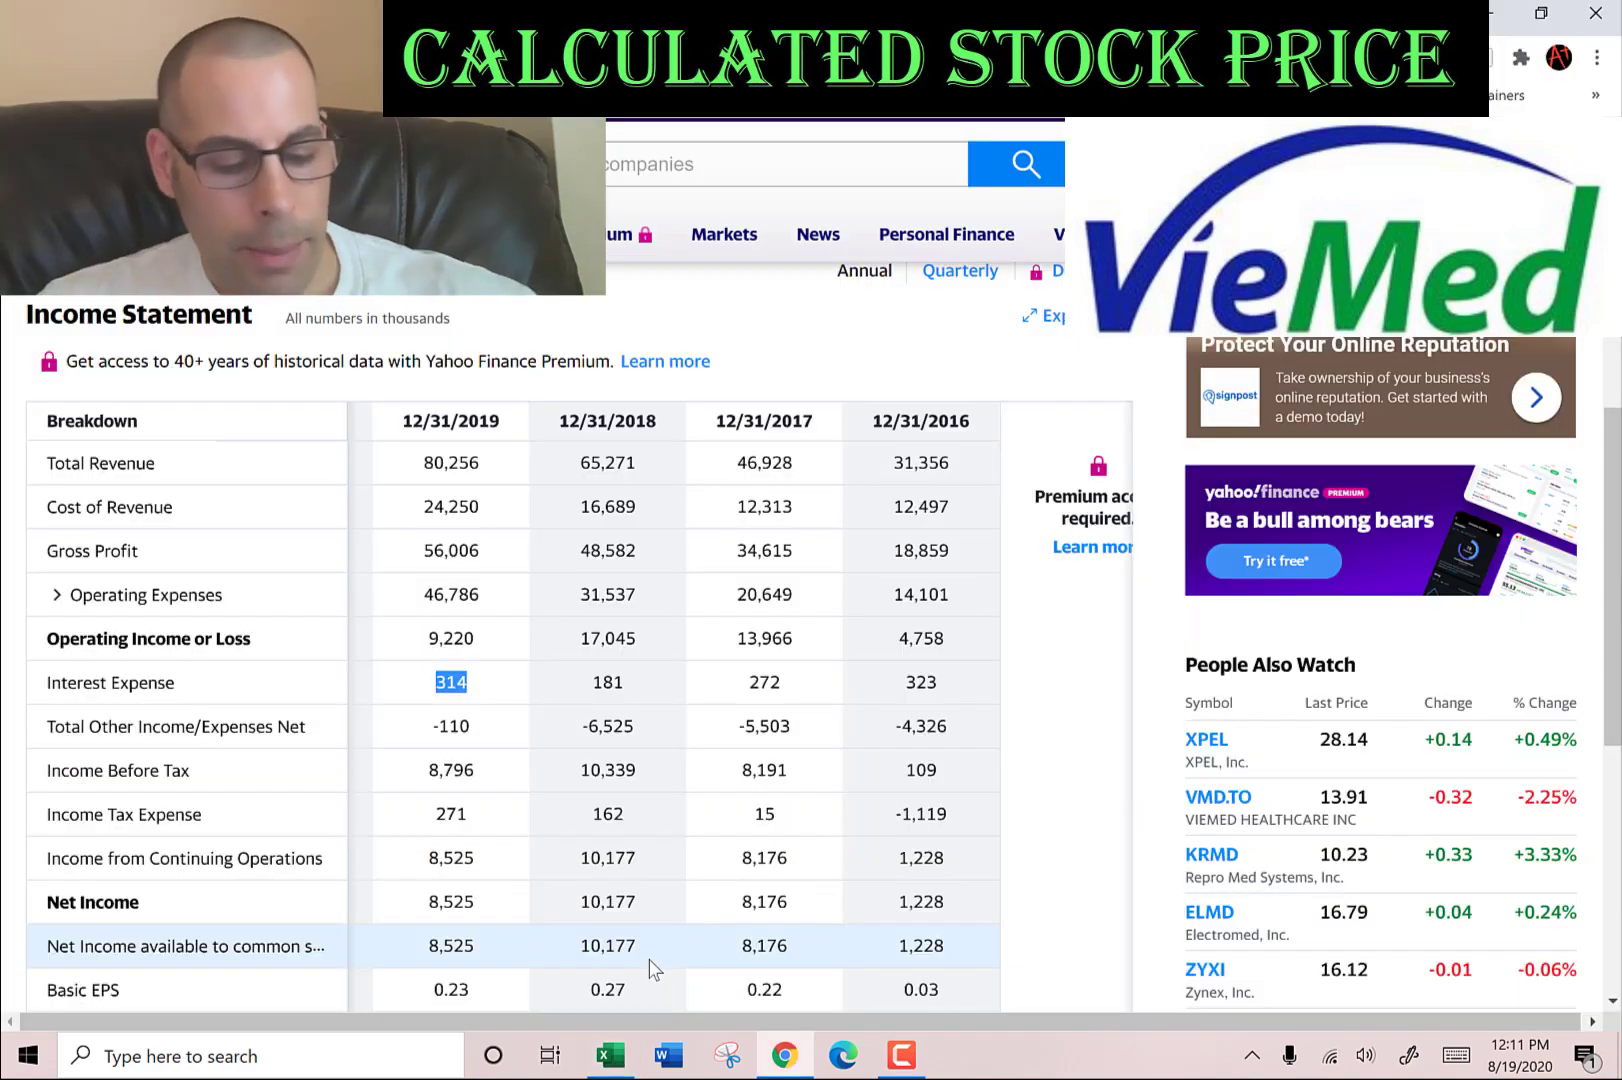
{"action": "key", "text": "alt+Tab"}
{"action": "type", "text": "\\"}
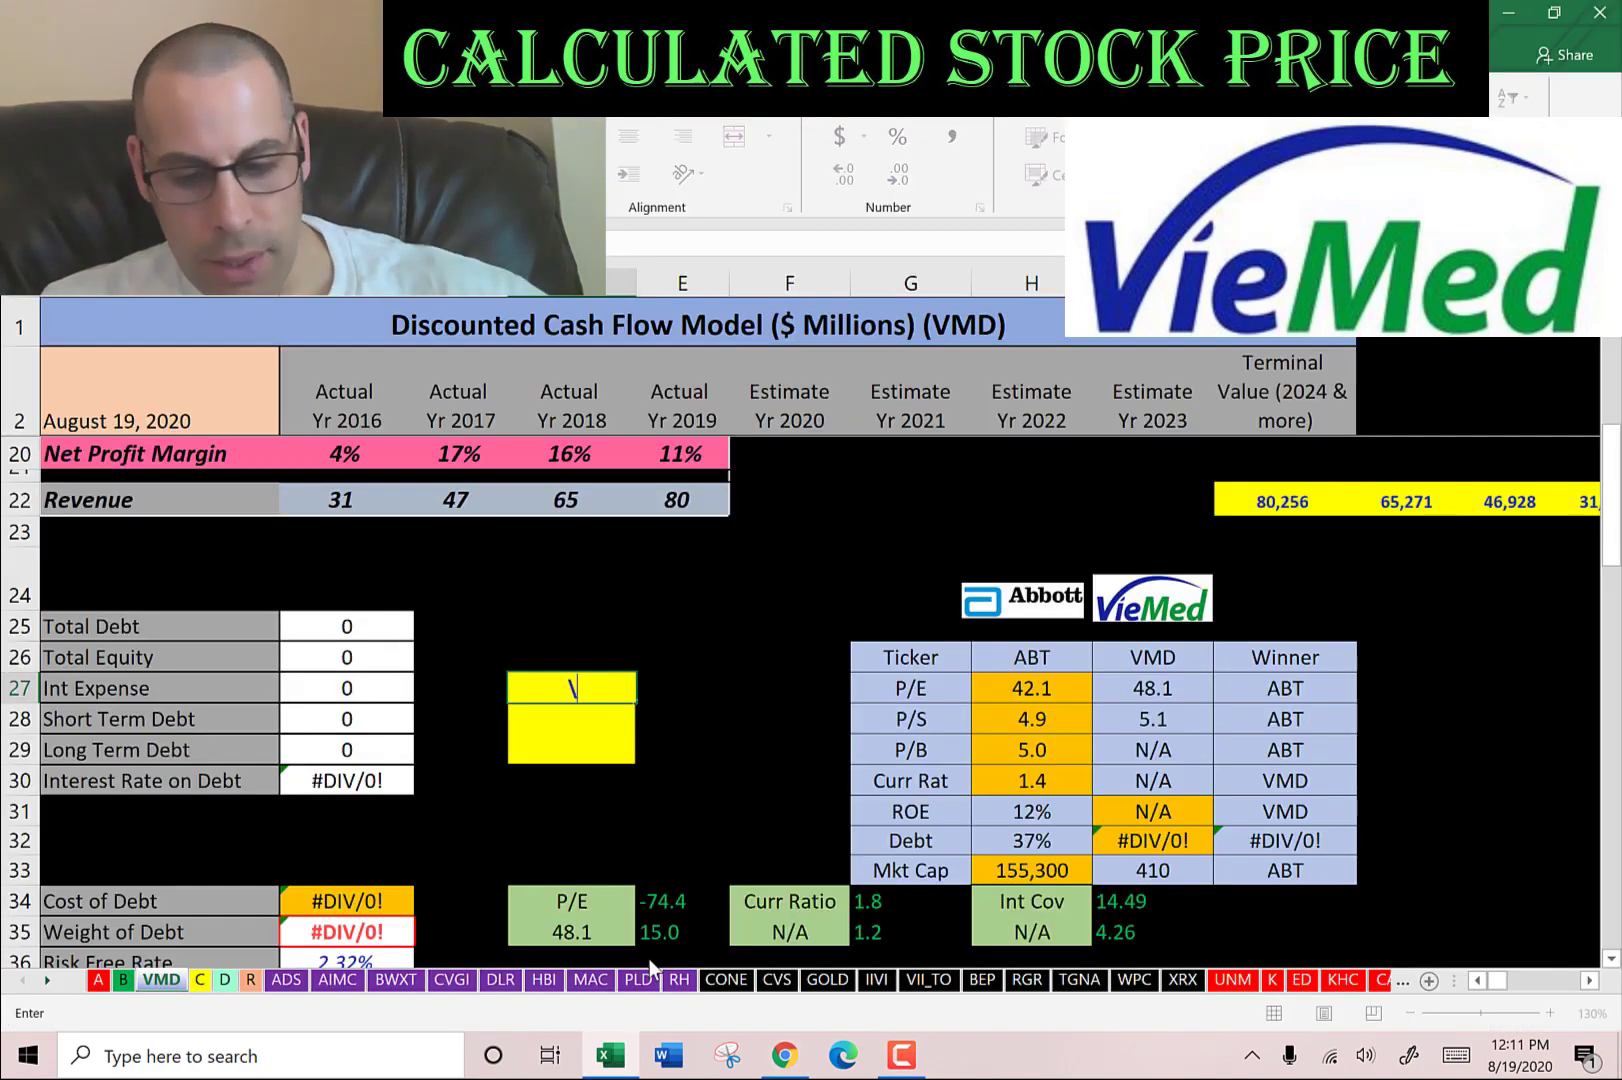
{"action": "type", "text": "314"}
{"action": "key", "text": "Return"}
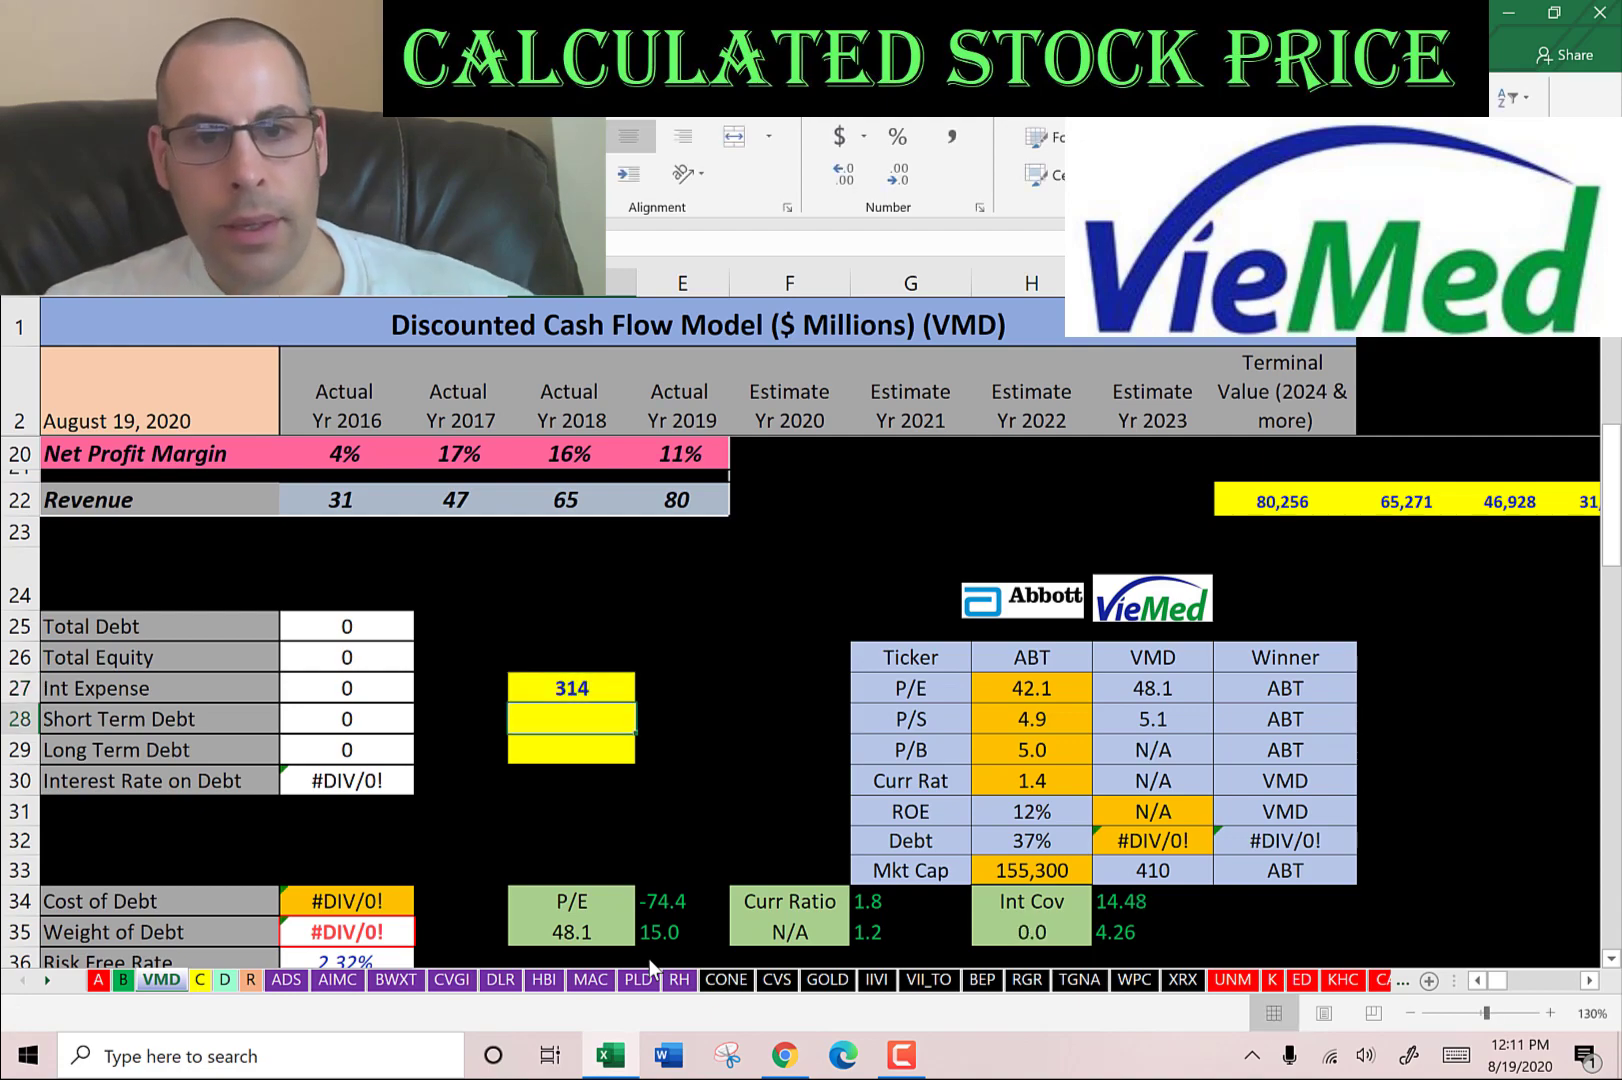
Step: Paste the balance sheet's 2019 current debt of 1,750 as short-term debt
{"action": "key", "text": "alt+Tab"}
{"action": "left_click", "coordinate": [300, 410]}
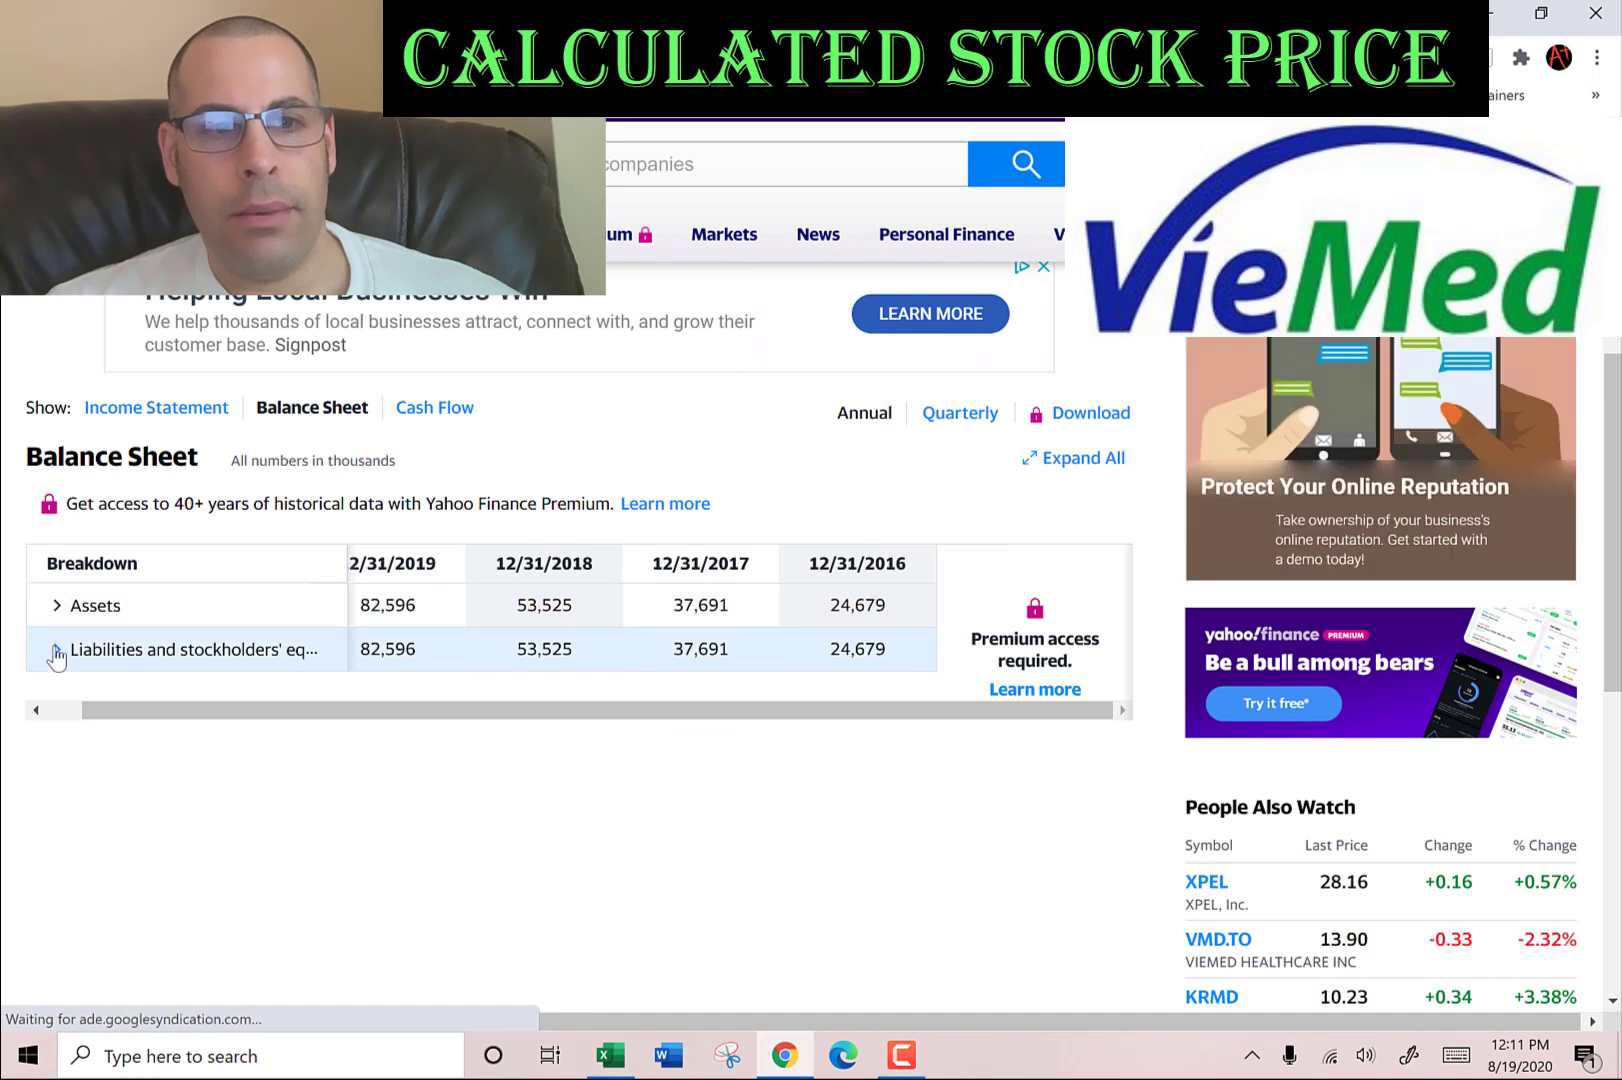
{"action": "left_click", "coordinate": [55, 650]}
{"action": "left_click", "coordinate": [77, 693]}
{"action": "left_click", "coordinate": [95, 779]}
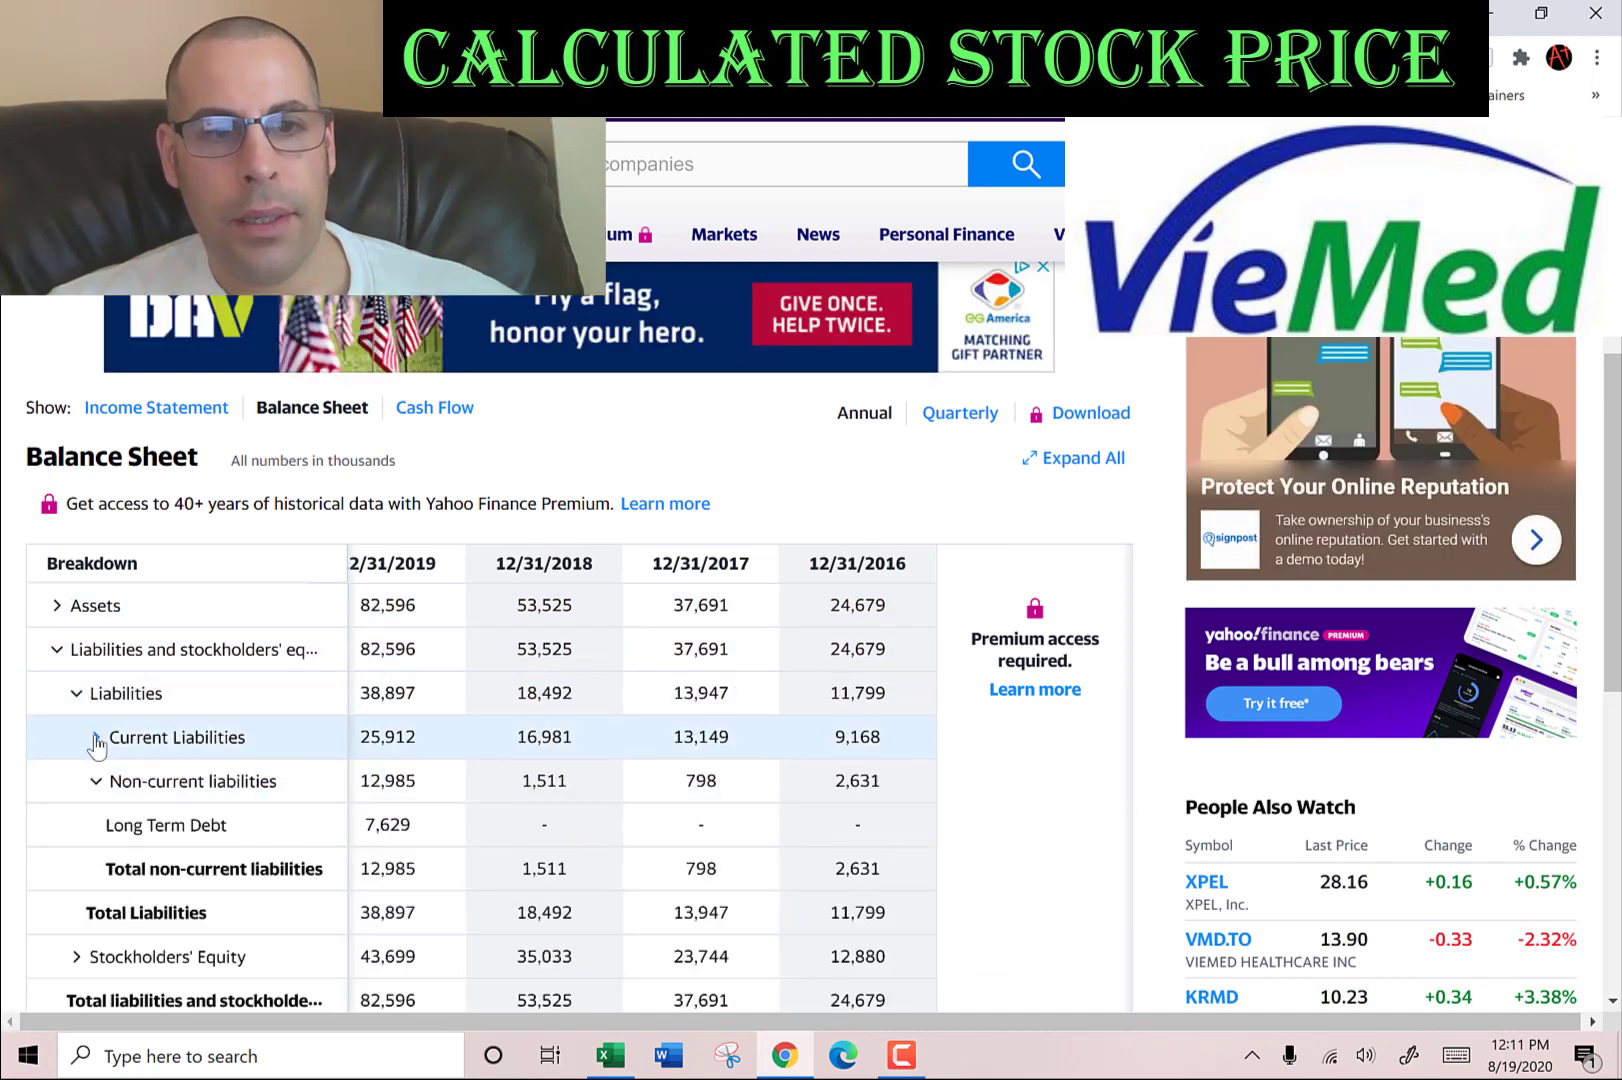
{"action": "left_click", "coordinate": [96, 735]}
{"action": "scroll", "coordinate": [360, 605], "scroll_direction": "down", "scroll_amount": 2}
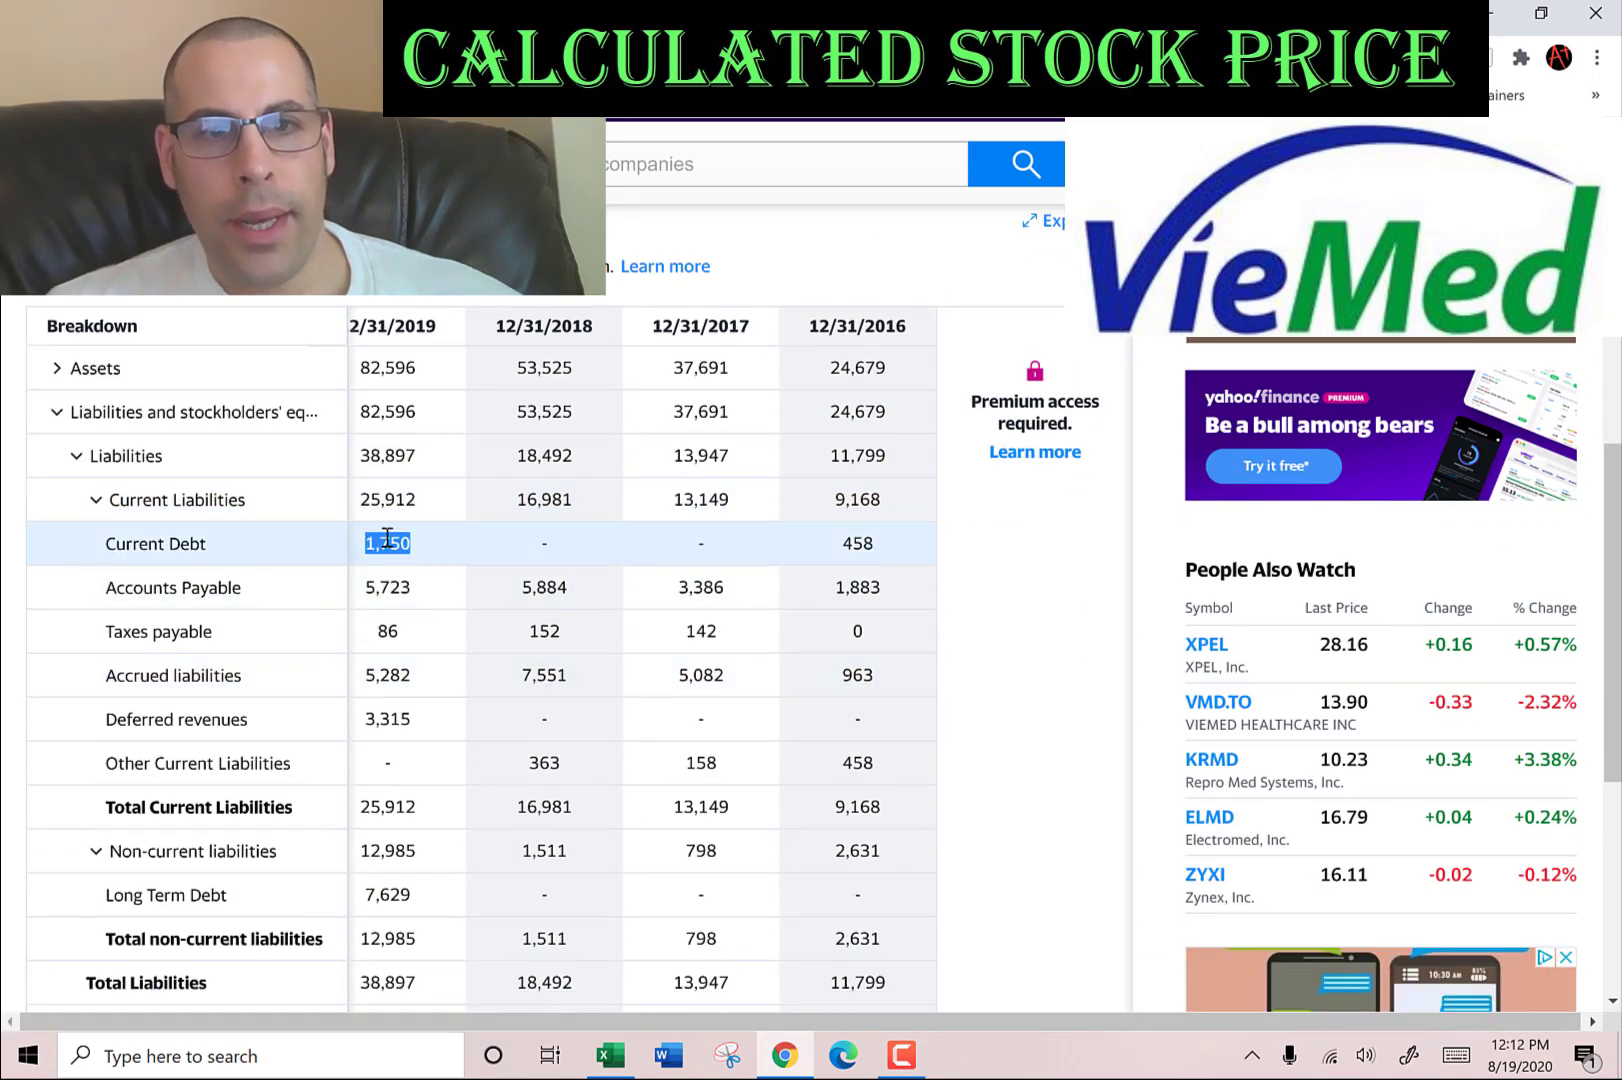
{"action": "key", "text": "alt+Tab"}
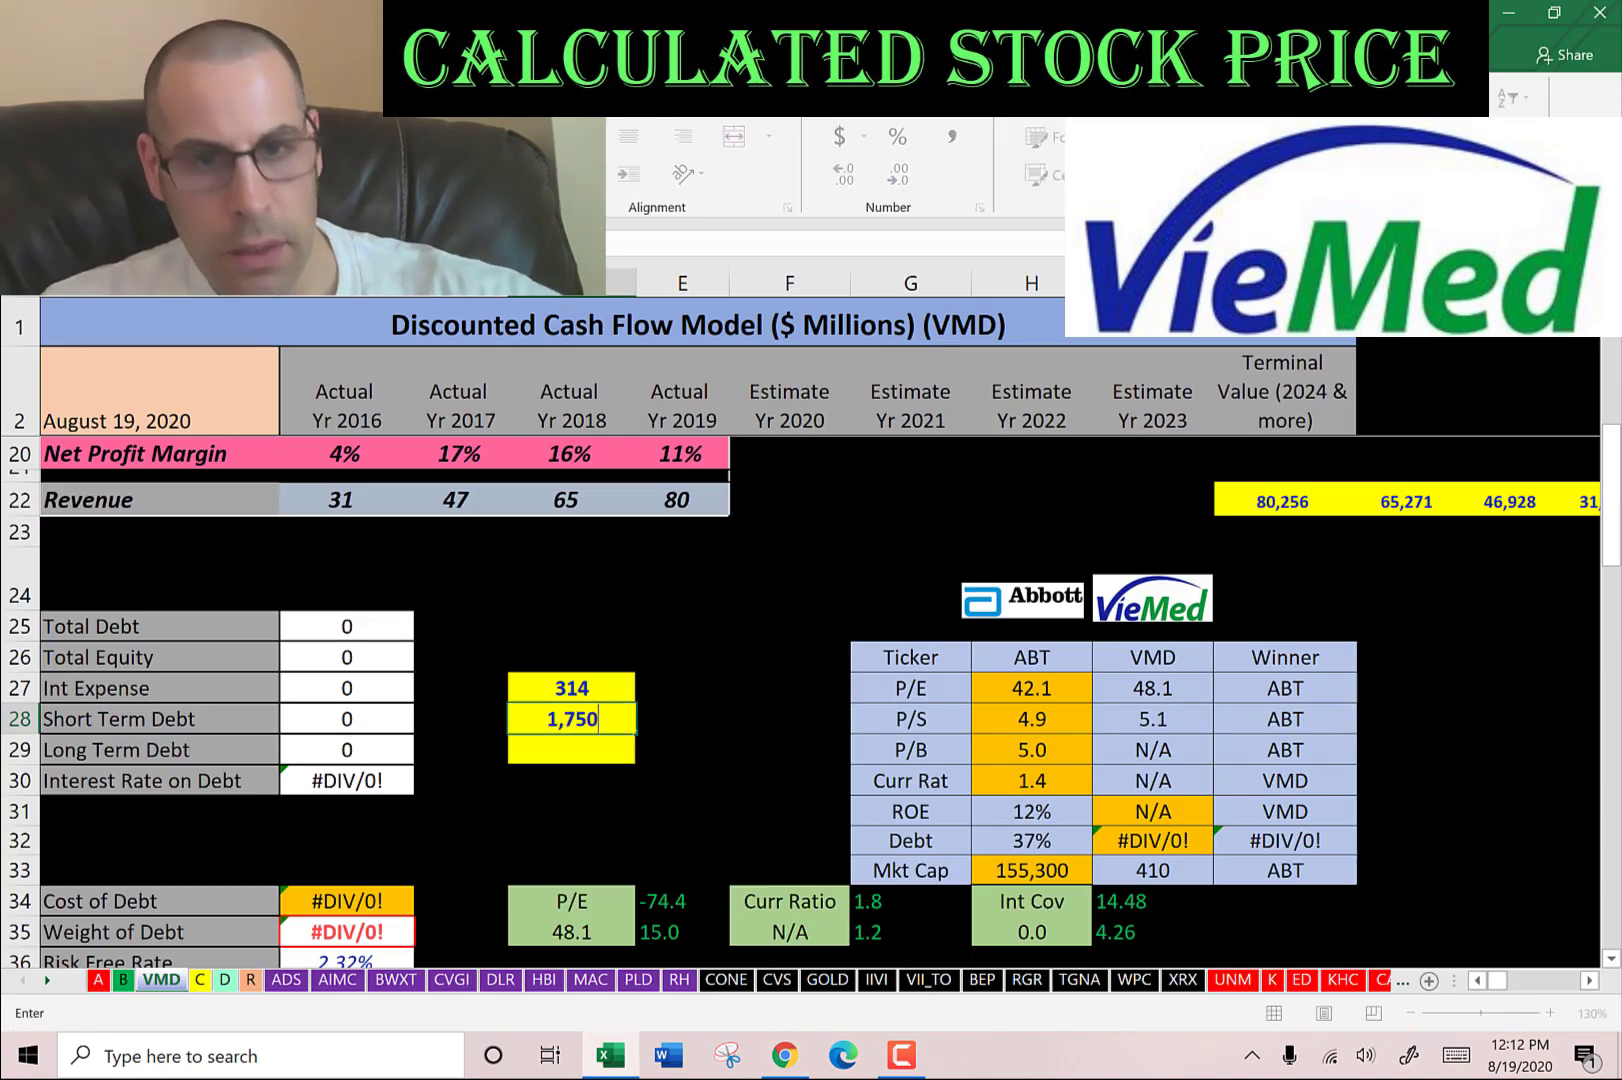
Step: Paste long-term debt of 7,629 and review the interest rate and WACC results
{"action": "key", "text": "alt+Tab"}
{"action": "scroll", "coordinate": [410, 545], "scroll_direction": "down", "scroll_amount": 1}
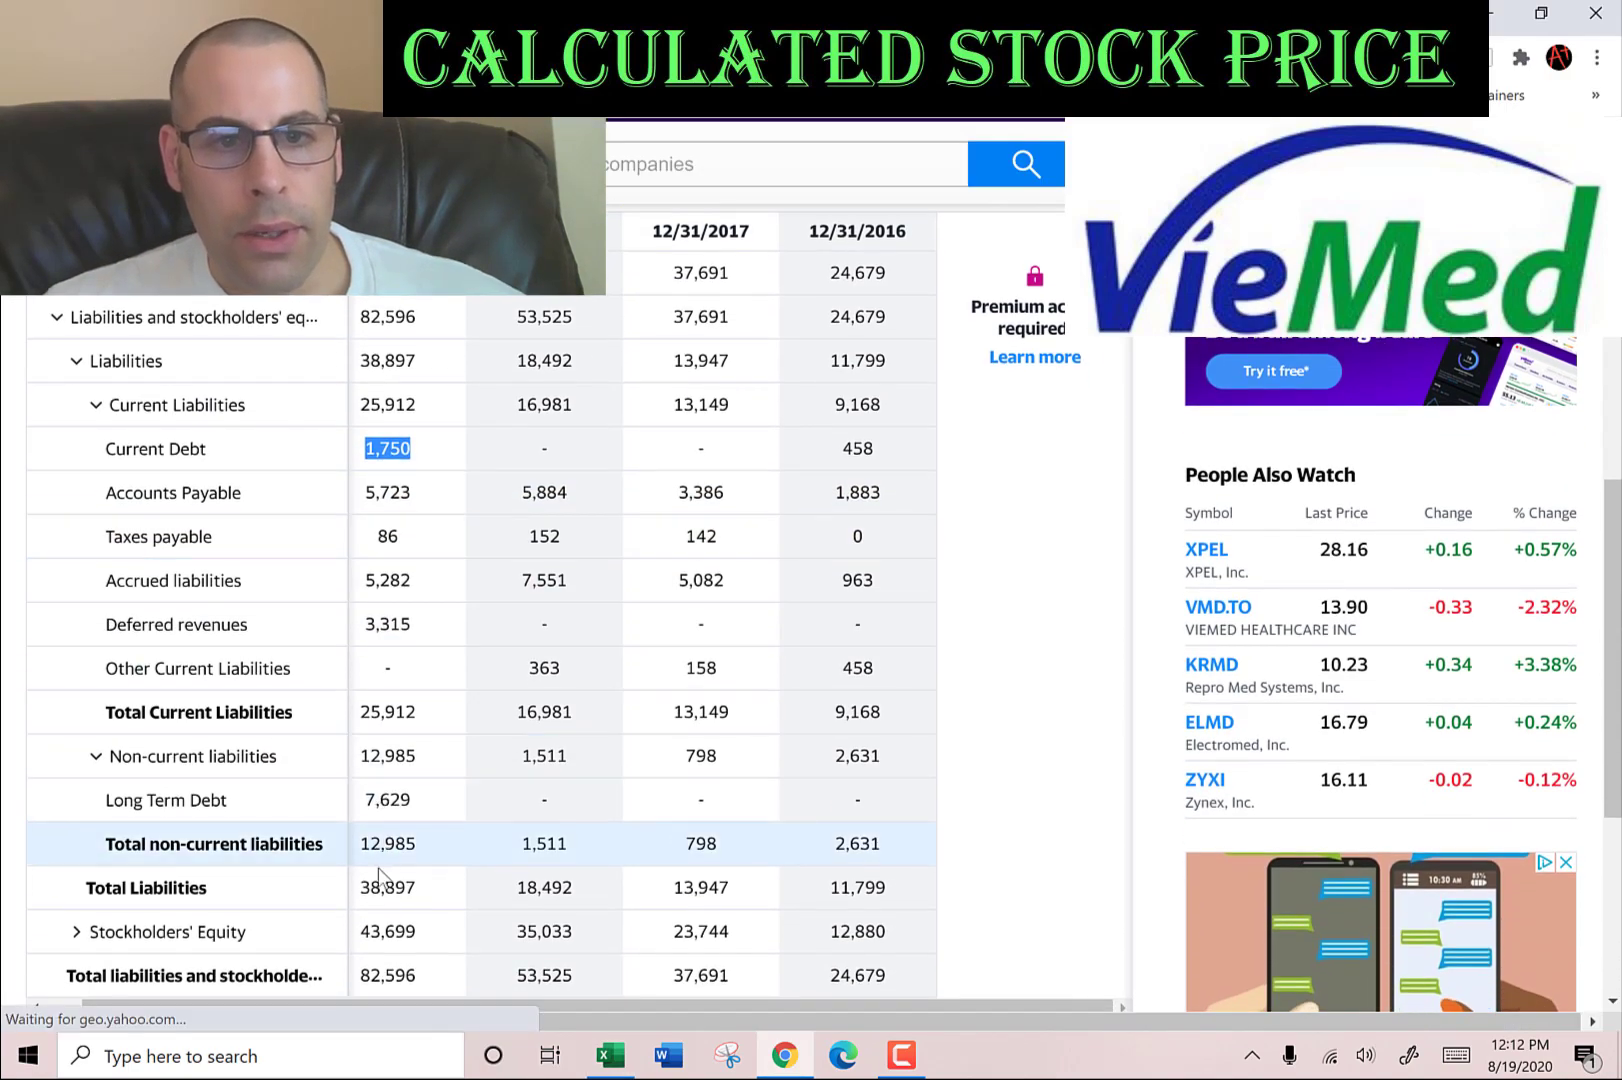
{"action": "left_click", "coordinate": [404, 806]}
{"action": "key", "text": "ctrl+c"}
{"action": "key", "text": "alt+Tab"}
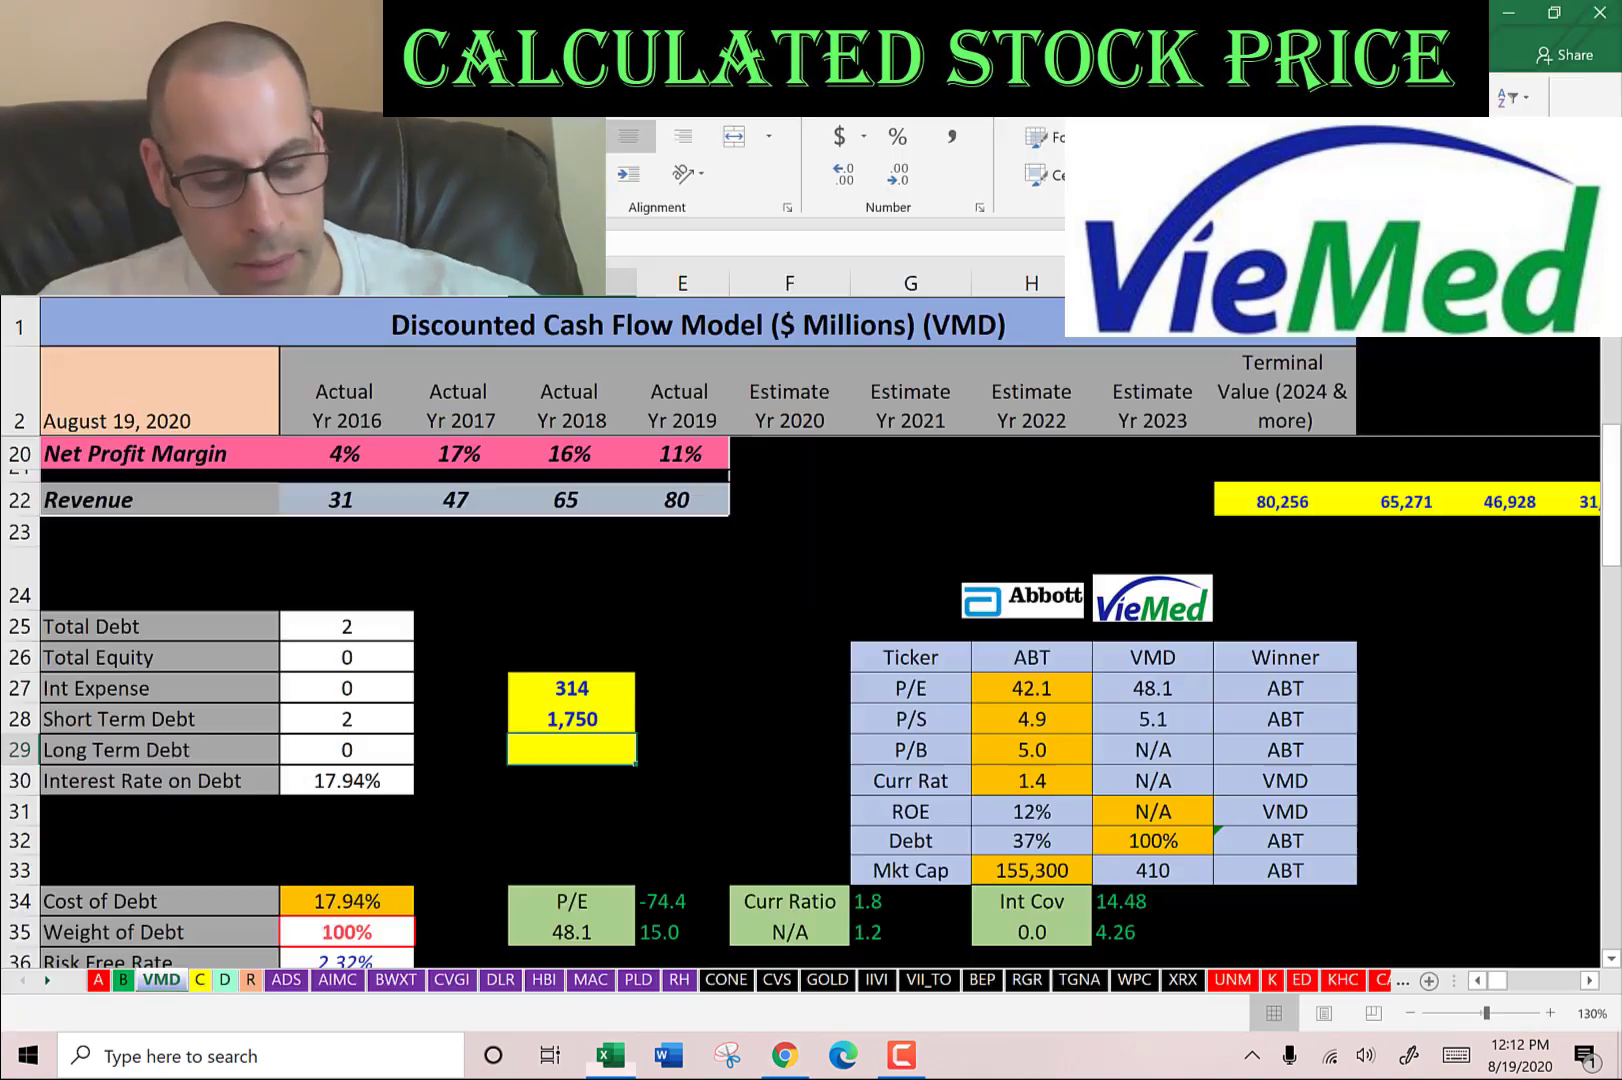
{"action": "key", "text": "ctrl+v"}
{"action": "key", "text": "Return"}
{"action": "left_click", "coordinate": [347, 780]}
{"action": "key", "text": "Down"}
{"action": "key", "text": "Down"}
{"action": "key", "text": "Down"}
{"action": "key", "text": "Down"}
{"action": "key", "text": "Down"}
{"action": "key", "text": "Down"}
{"action": "key", "text": "Down"}
{"action": "key", "text": "Down"}
{"action": "key", "text": "Down"}
{"action": "key", "text": "Down"}
{"action": "key", "text": "Down"}
Step: Enter VieMed's beta of 0.63 from the Yahoo summary into the Beta cell
{"action": "scroll", "coordinate": [483, 771], "scroll_direction": "down", "scroll_amount": 3}
{"action": "left_click", "coordinate": [347, 578]}
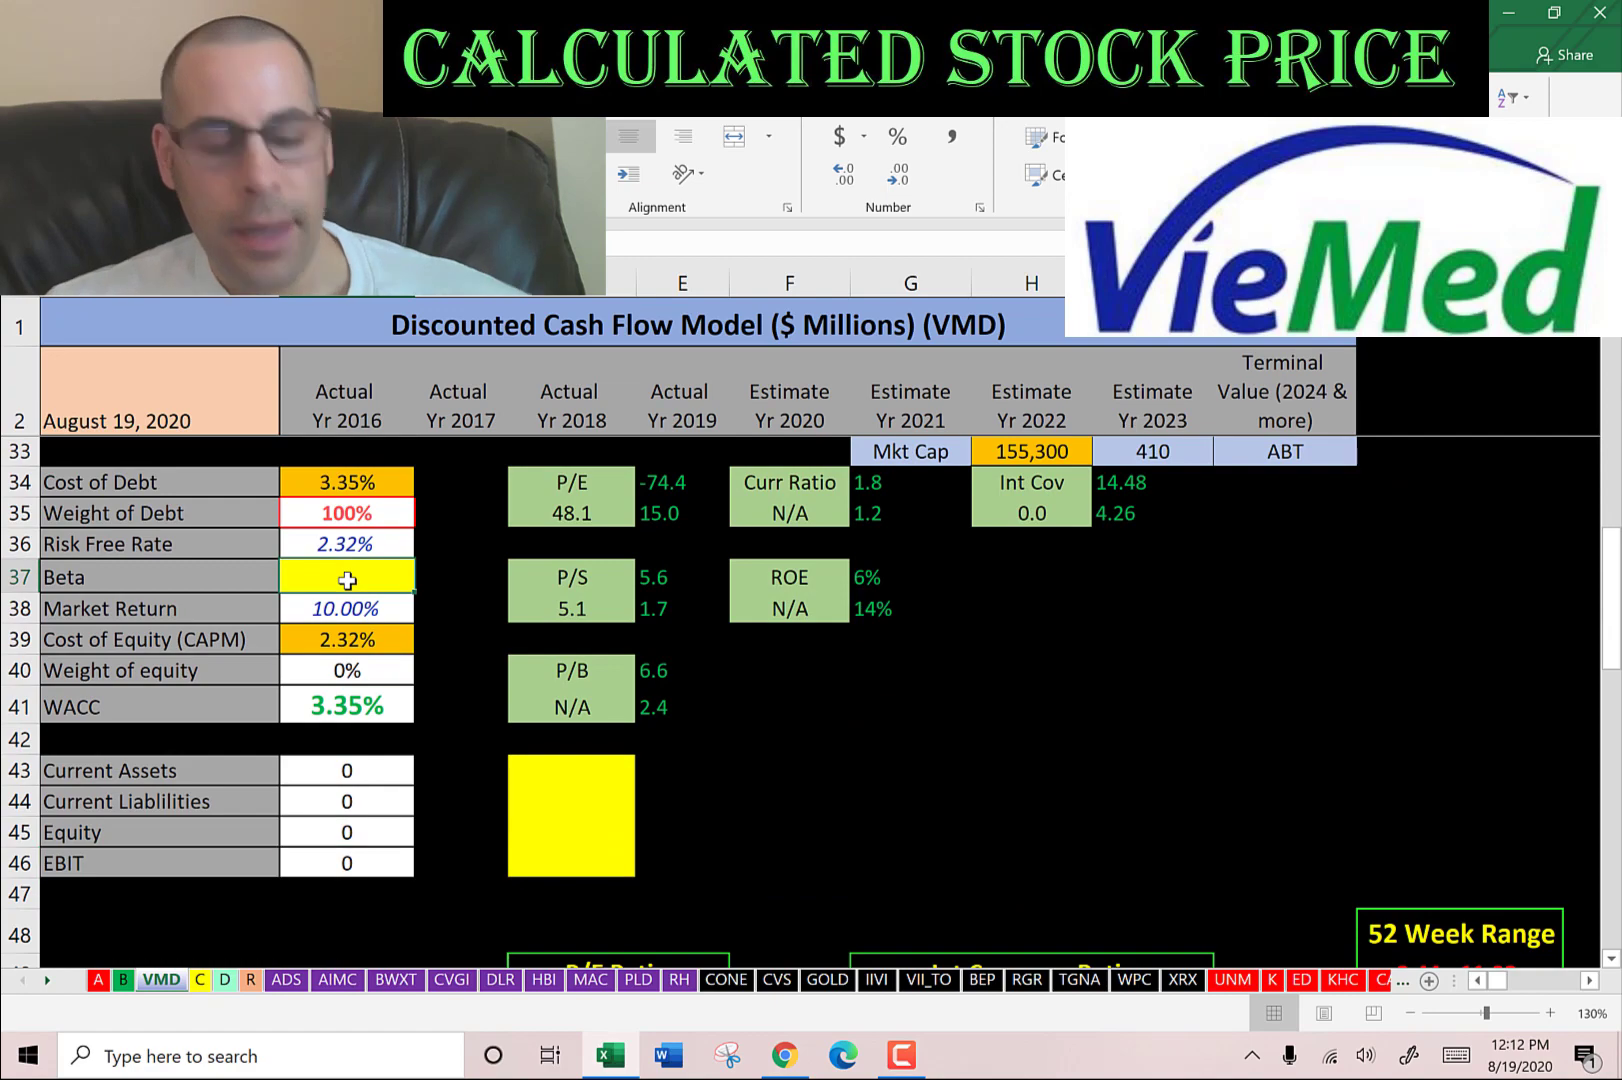
{"action": "key", "text": "alt+Tab"}
{"action": "scroll", "coordinate": [468, 625], "scroll_direction": "up", "scroll_amount": 4}
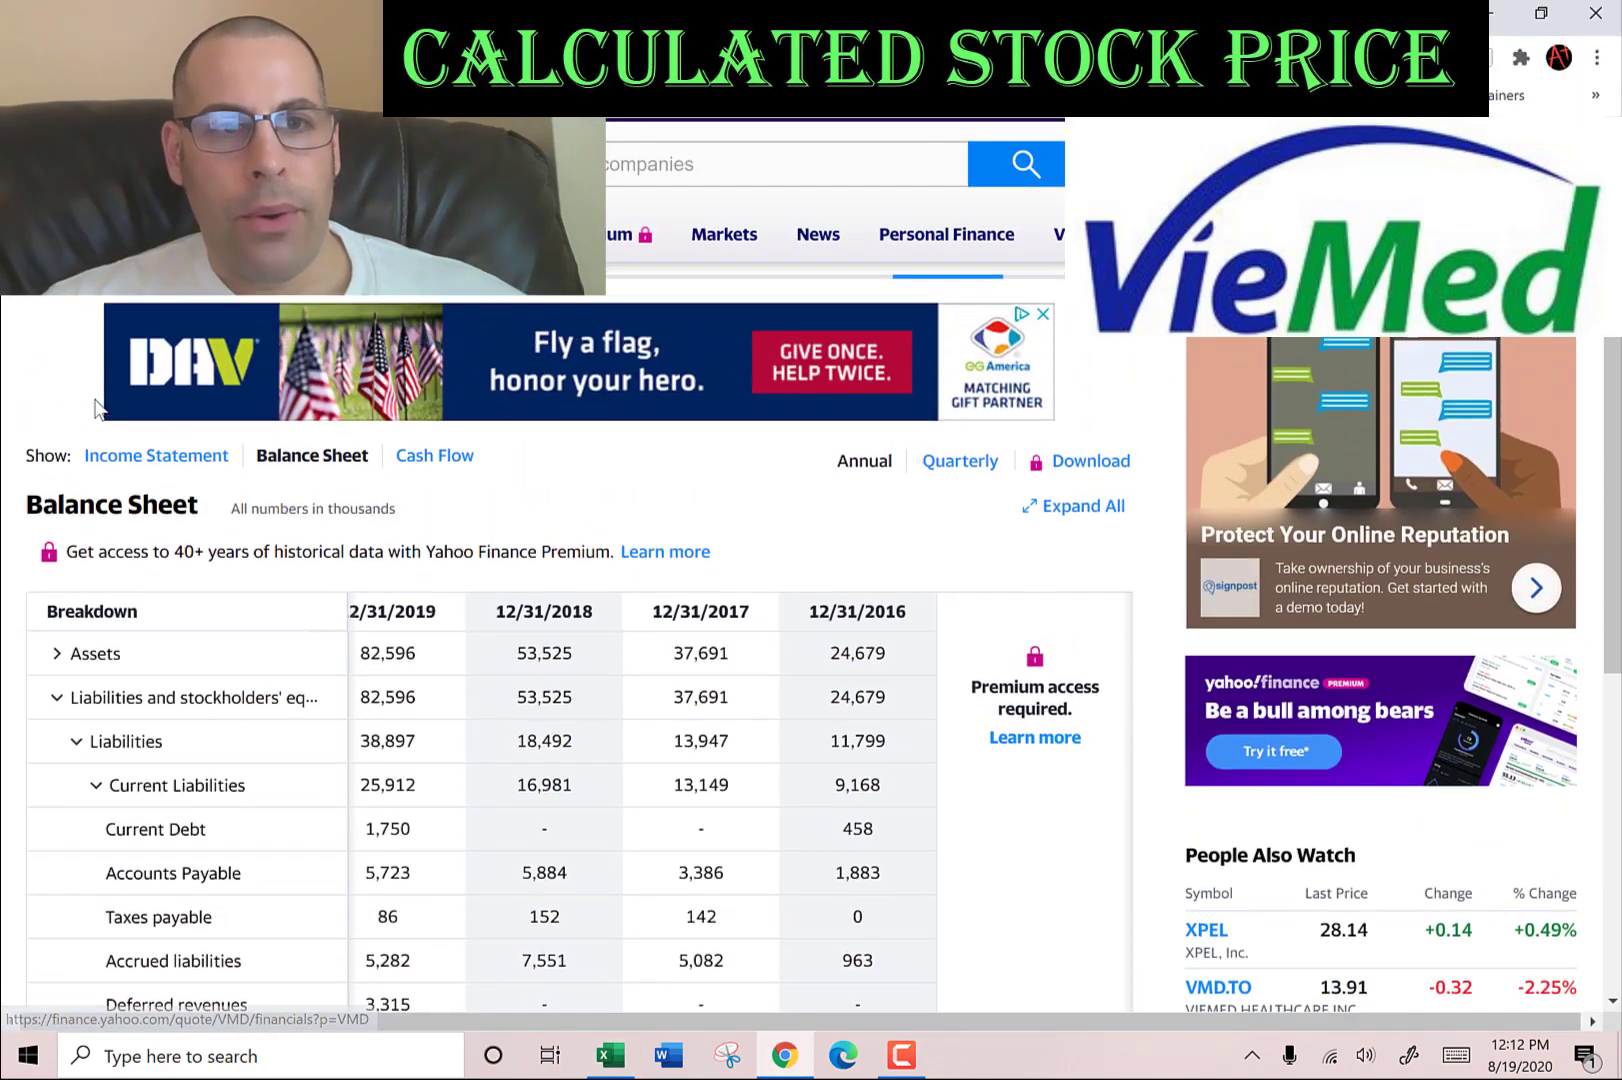
{"action": "scroll", "coordinate": [97, 410], "scroll_direction": "up", "scroll_amount": 3}
{"action": "left_click", "coordinate": [86, 390]}
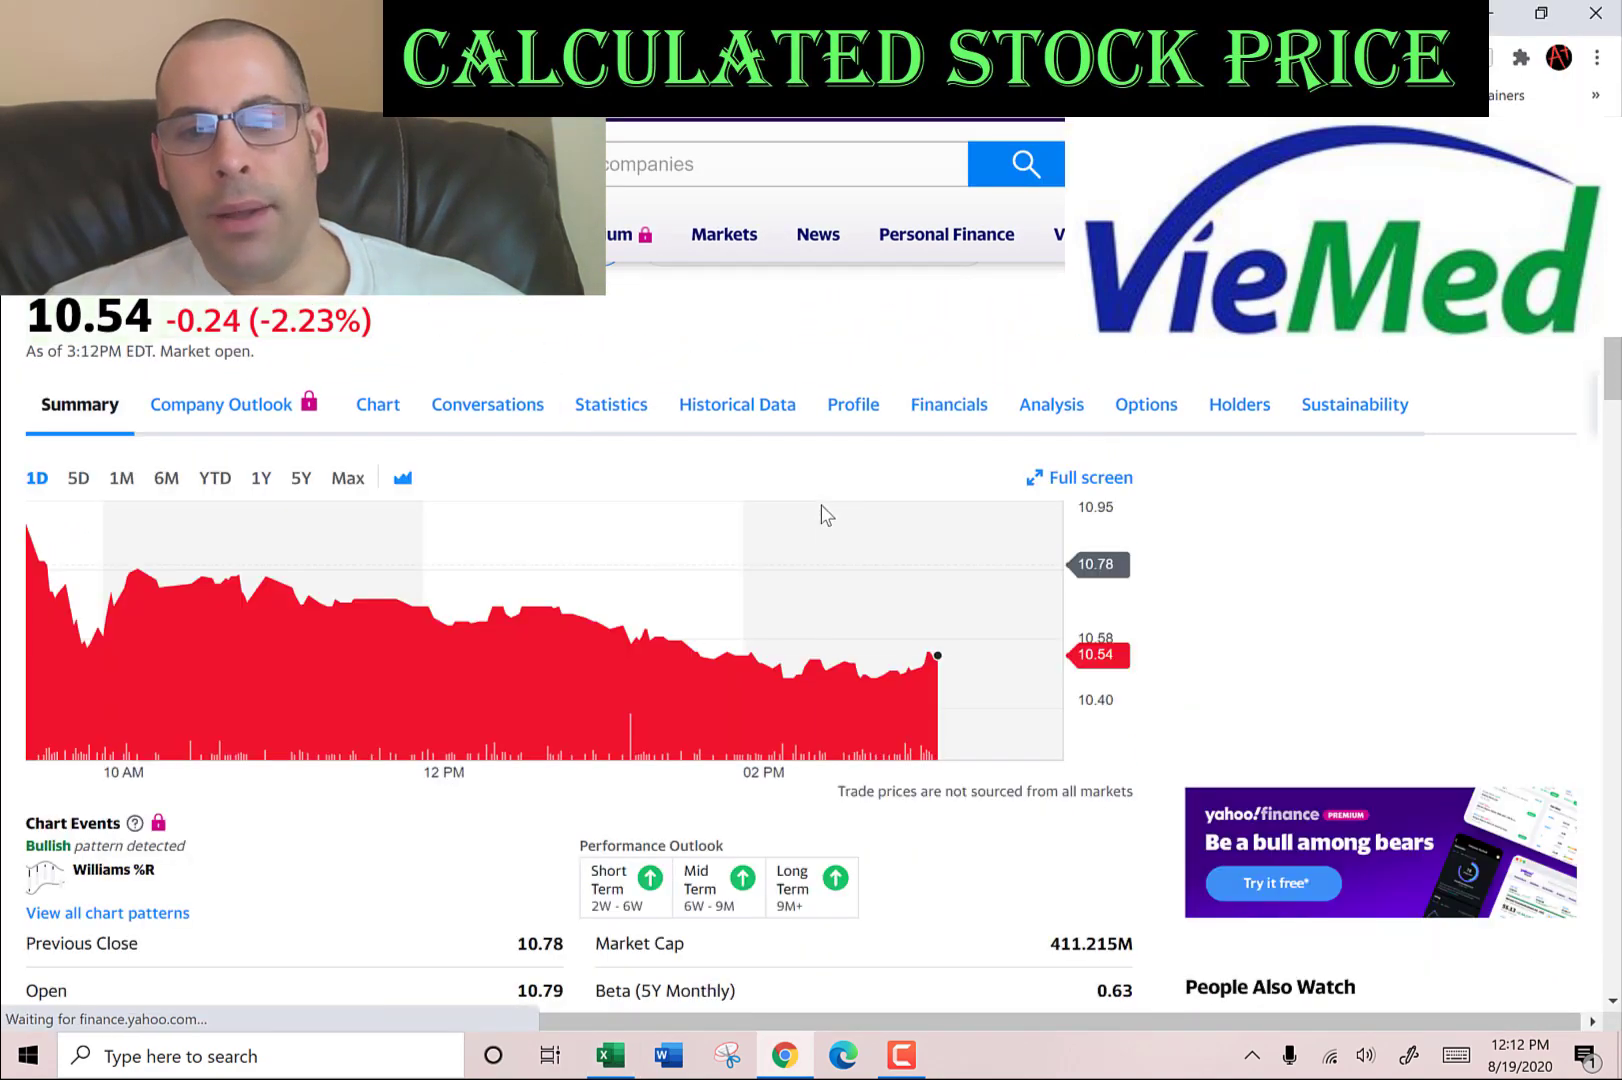
{"action": "scroll", "coordinate": [822, 514], "scroll_direction": "down", "scroll_amount": 3}
{"action": "double_click", "coordinate": [1110, 634]}
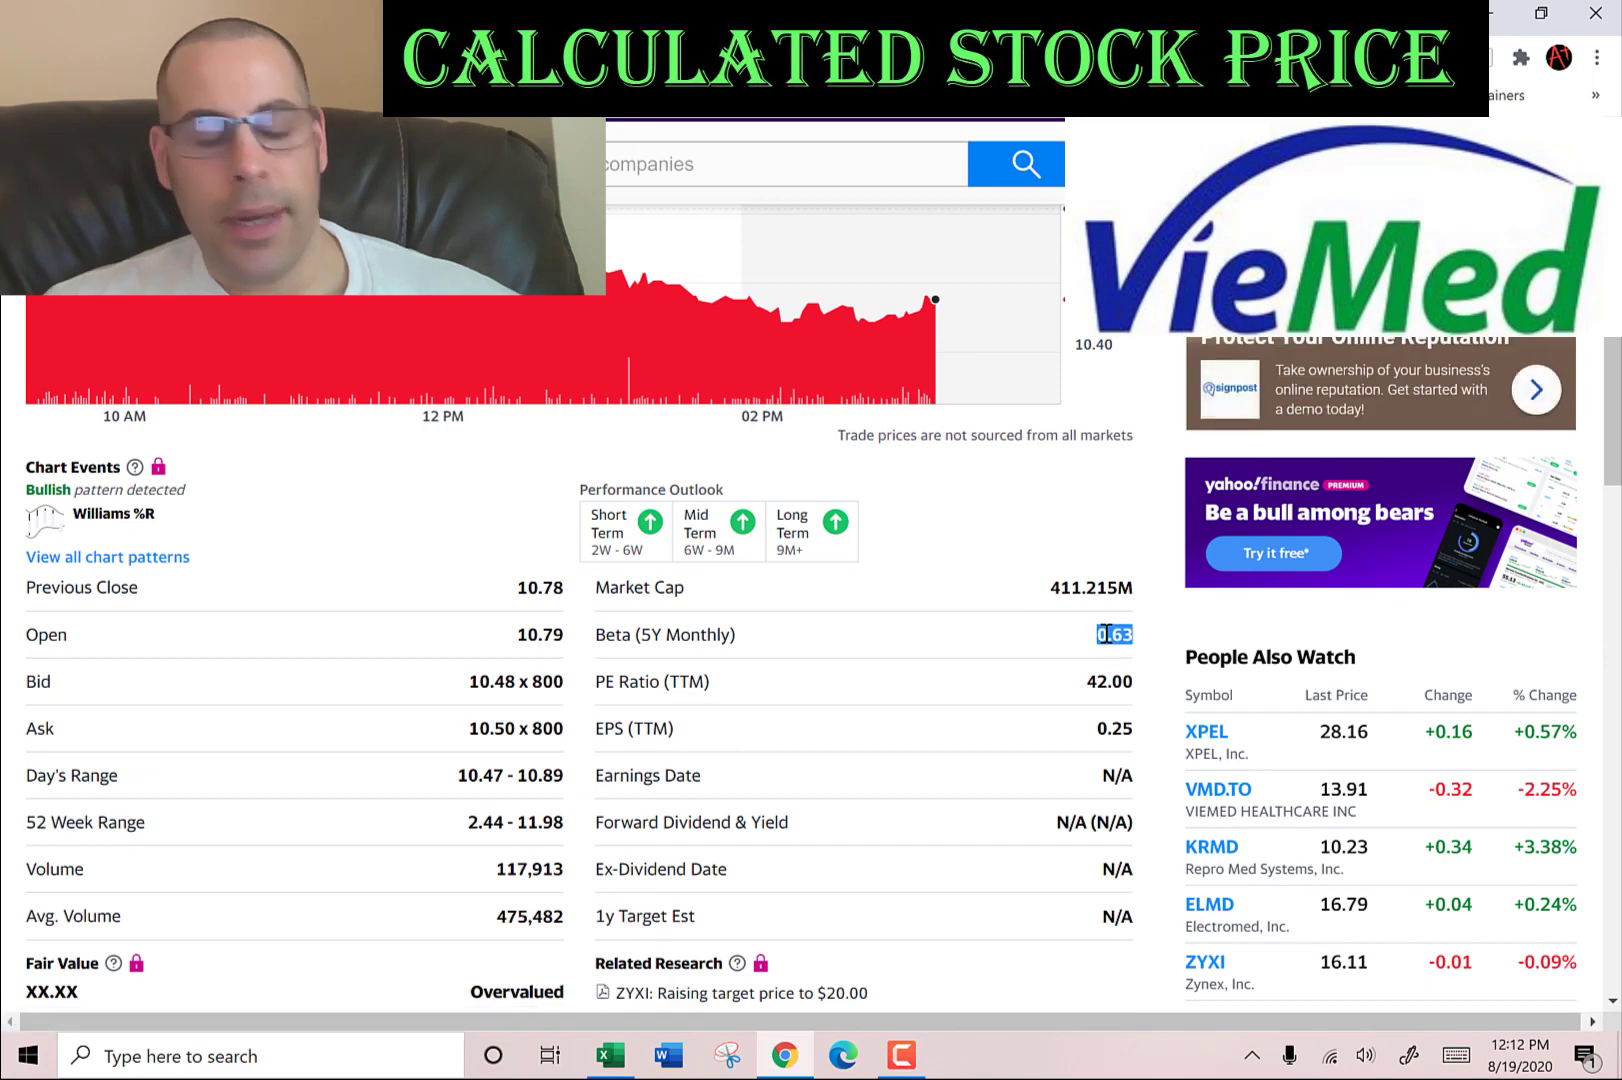
{"action": "key", "text": "alt+Tab"}
{"action": "type", "text": "0.63"}
{"action": "key", "text": "Return"}
Step: Select the current assets input and reopen VieMed's balance sheet on Yahoo Finance
{"action": "key", "text": "Right"}
{"action": "key", "text": "Right"}
{"action": "key", "text": "Down"}
{"action": "key", "text": "Down"}
{"action": "key", "text": "Down"}
{"action": "key", "text": "Down"}
{"action": "key", "text": "Down"}
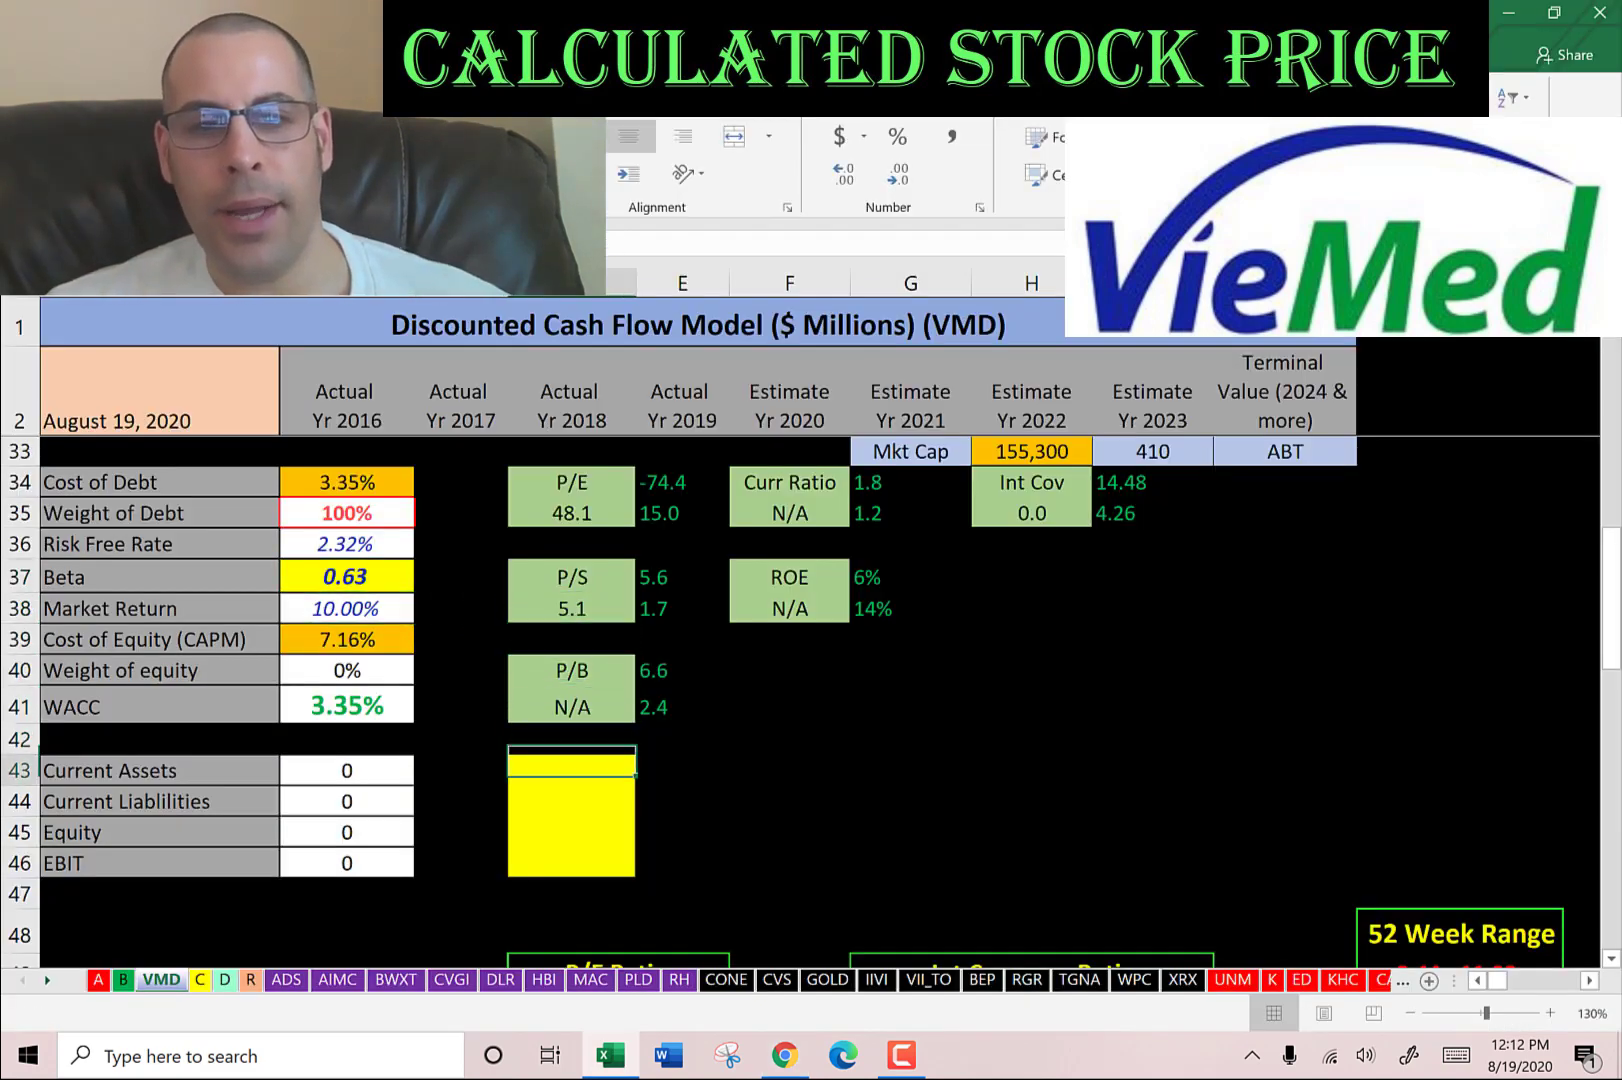
{"action": "key", "text": "alt+Tab"}
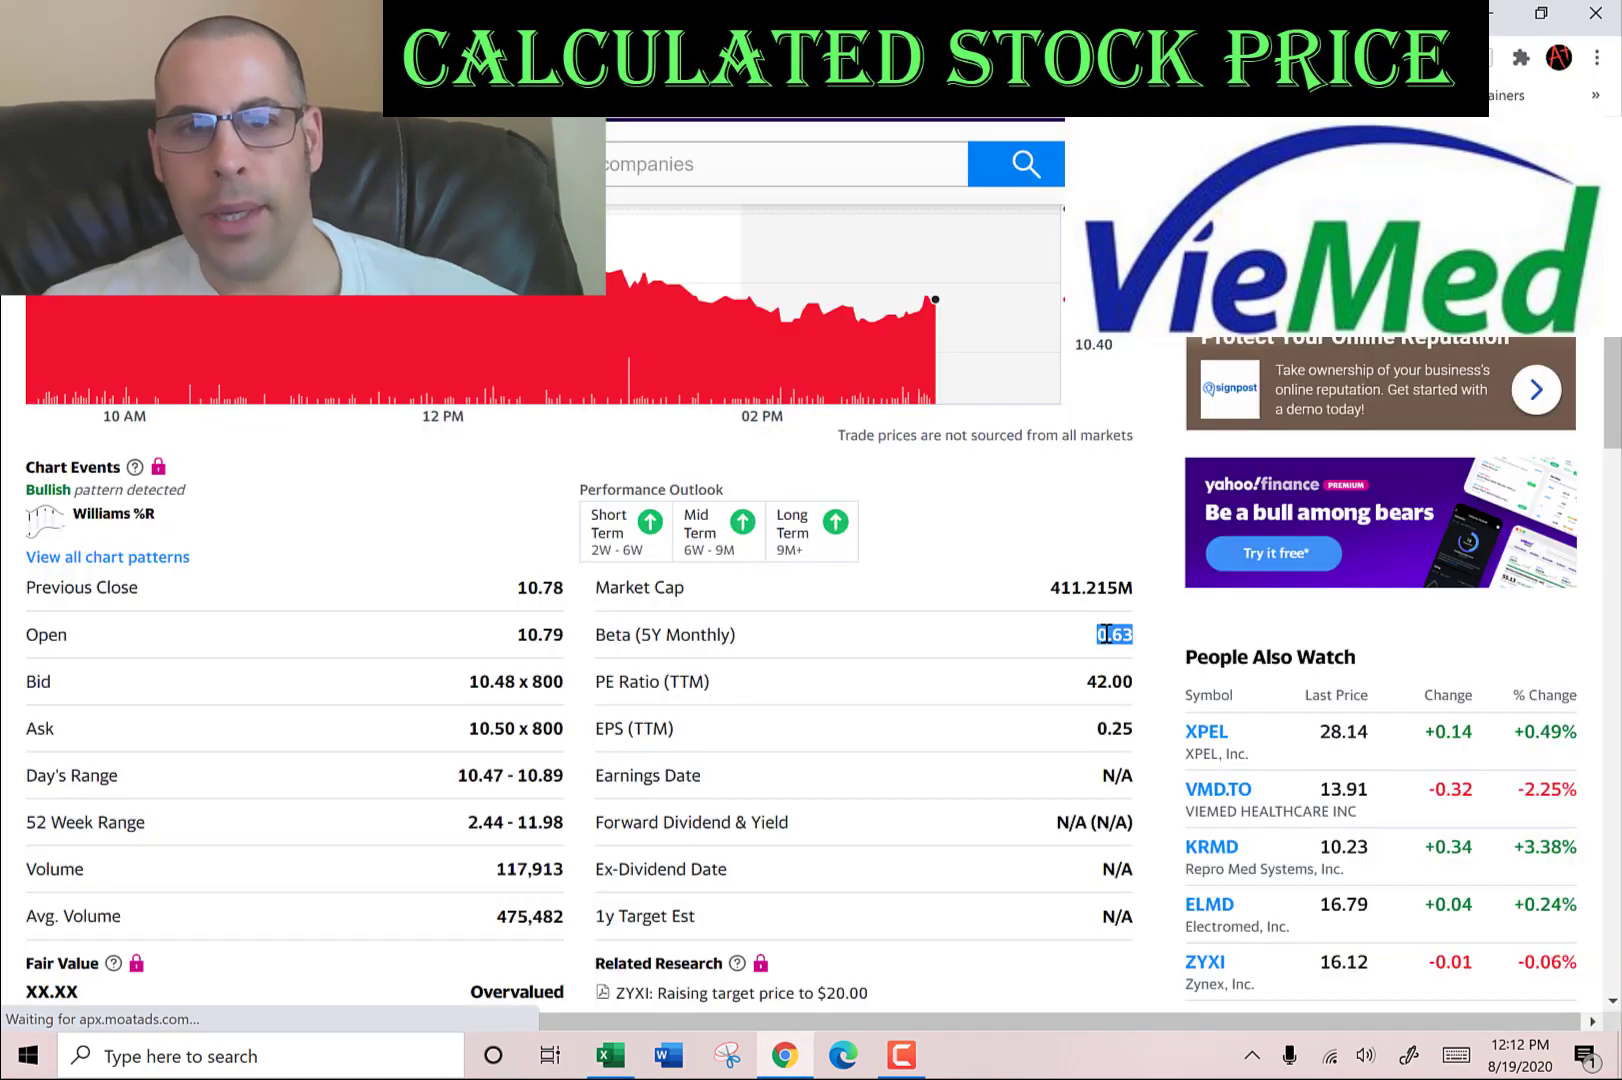
{"action": "scroll", "coordinate": [906, 471], "scroll_direction": "up", "scroll_amount": 3}
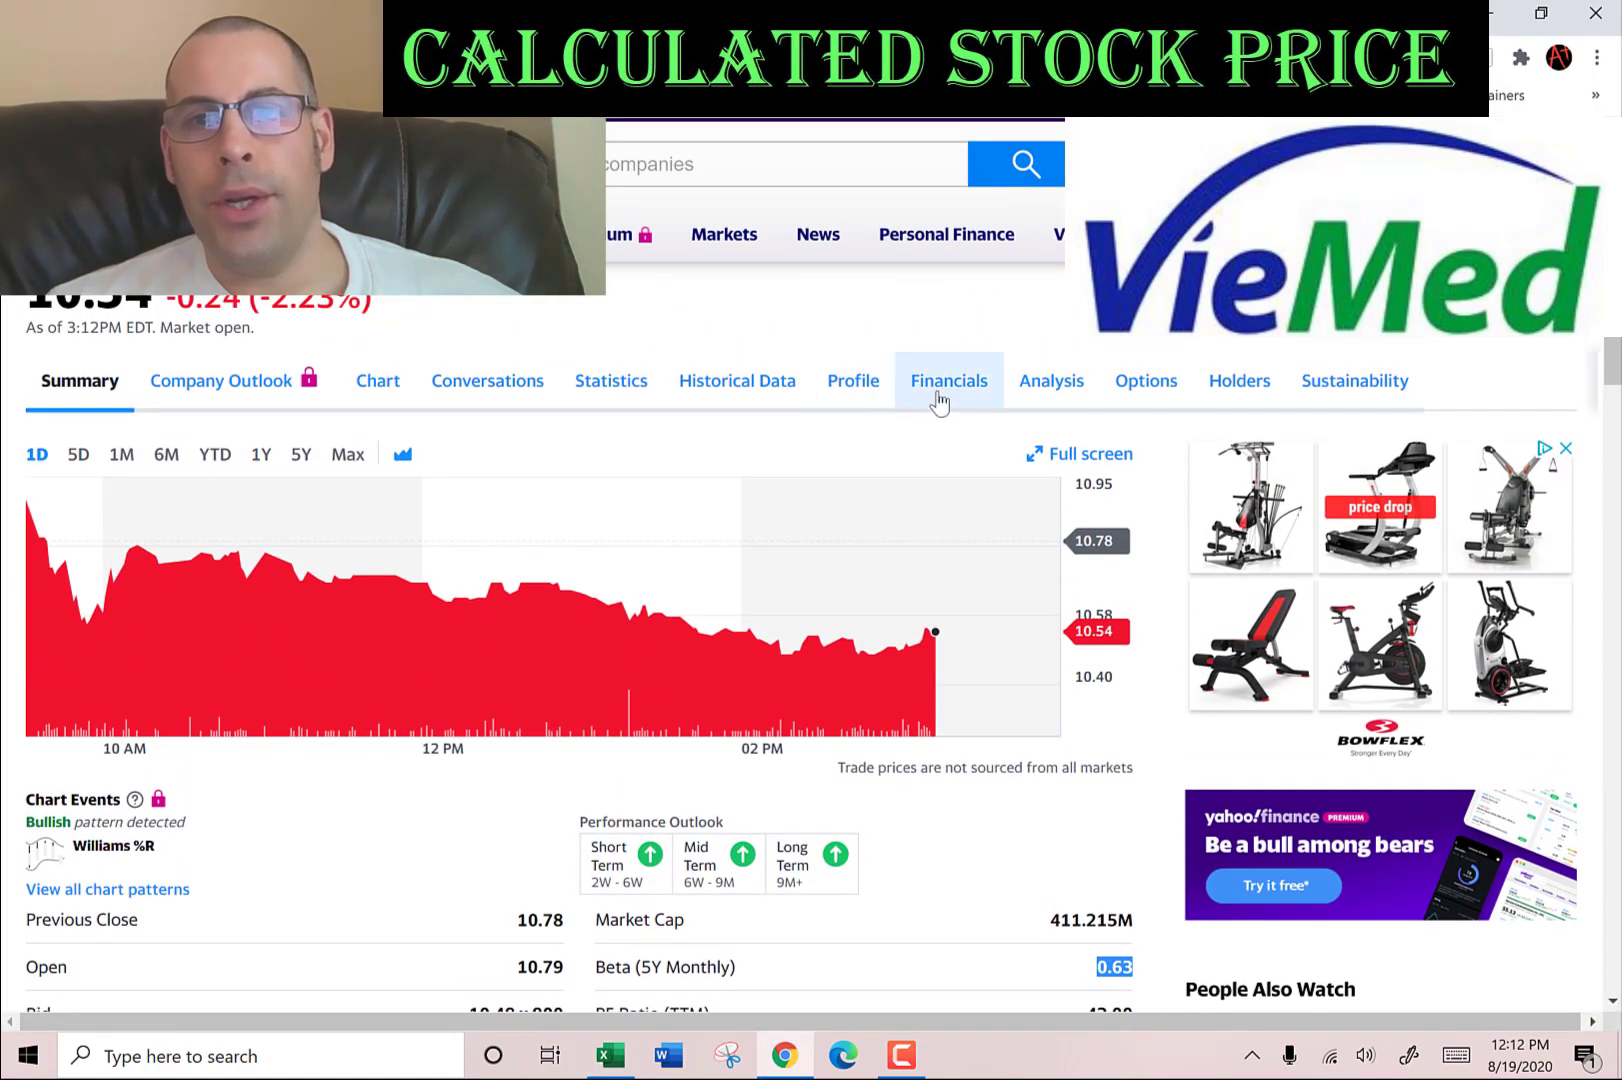
{"action": "left_click", "coordinate": [937, 388]}
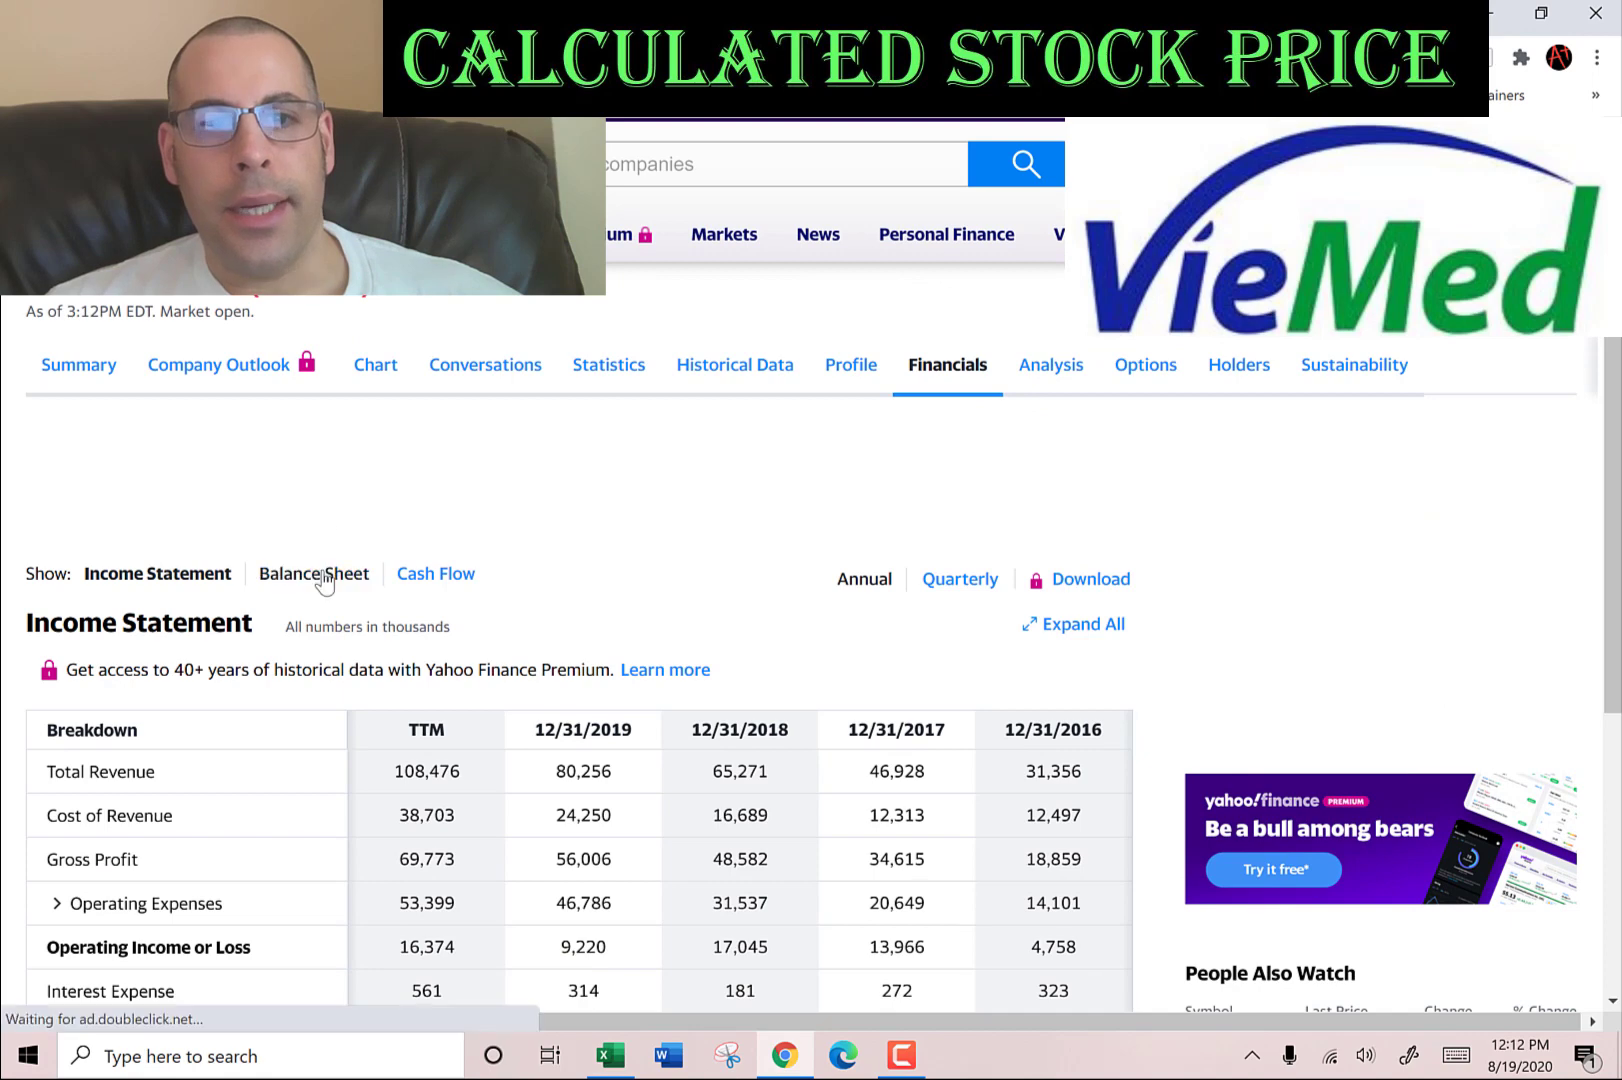
{"action": "left_click", "coordinate": [323, 577]}
{"action": "scroll", "coordinate": [290, 575], "scroll_direction": "down", "scroll_amount": 3}
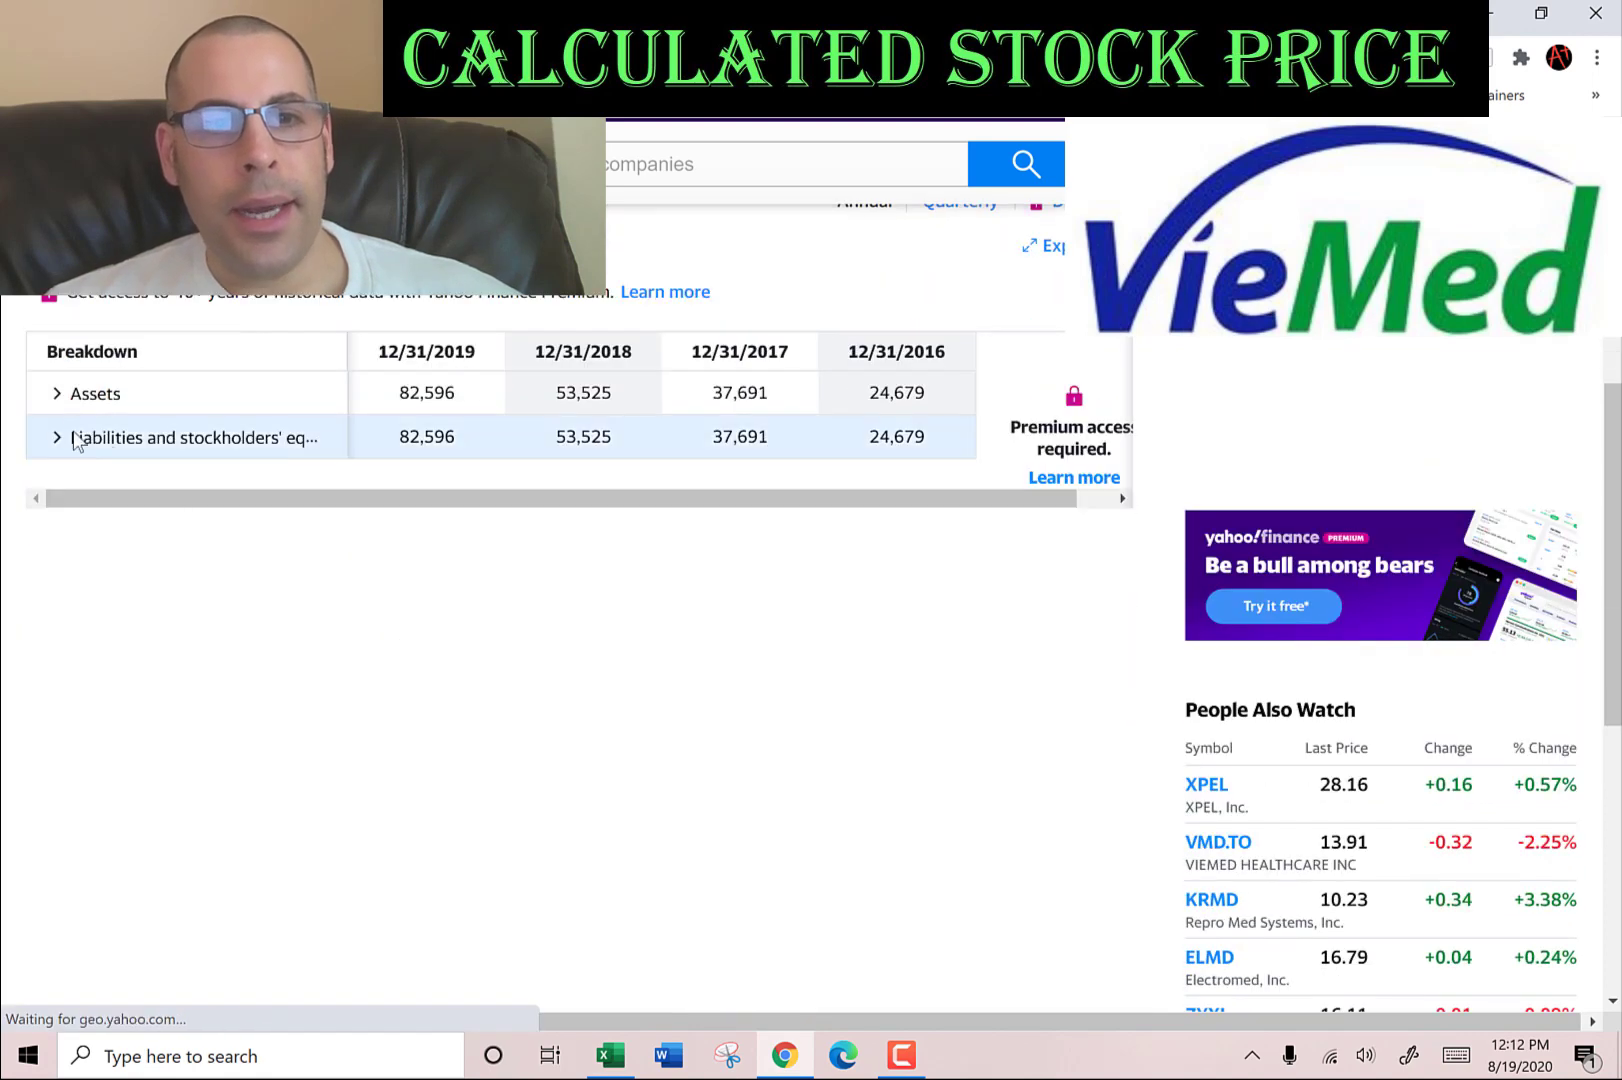
Step: Enter the 2019 current assets of 27,811 in the DCF sheet
{"action": "left_click", "coordinate": [57, 534]}
{"action": "left_click", "coordinate": [76, 578]}
{"action": "double_click", "coordinate": [449, 574]}
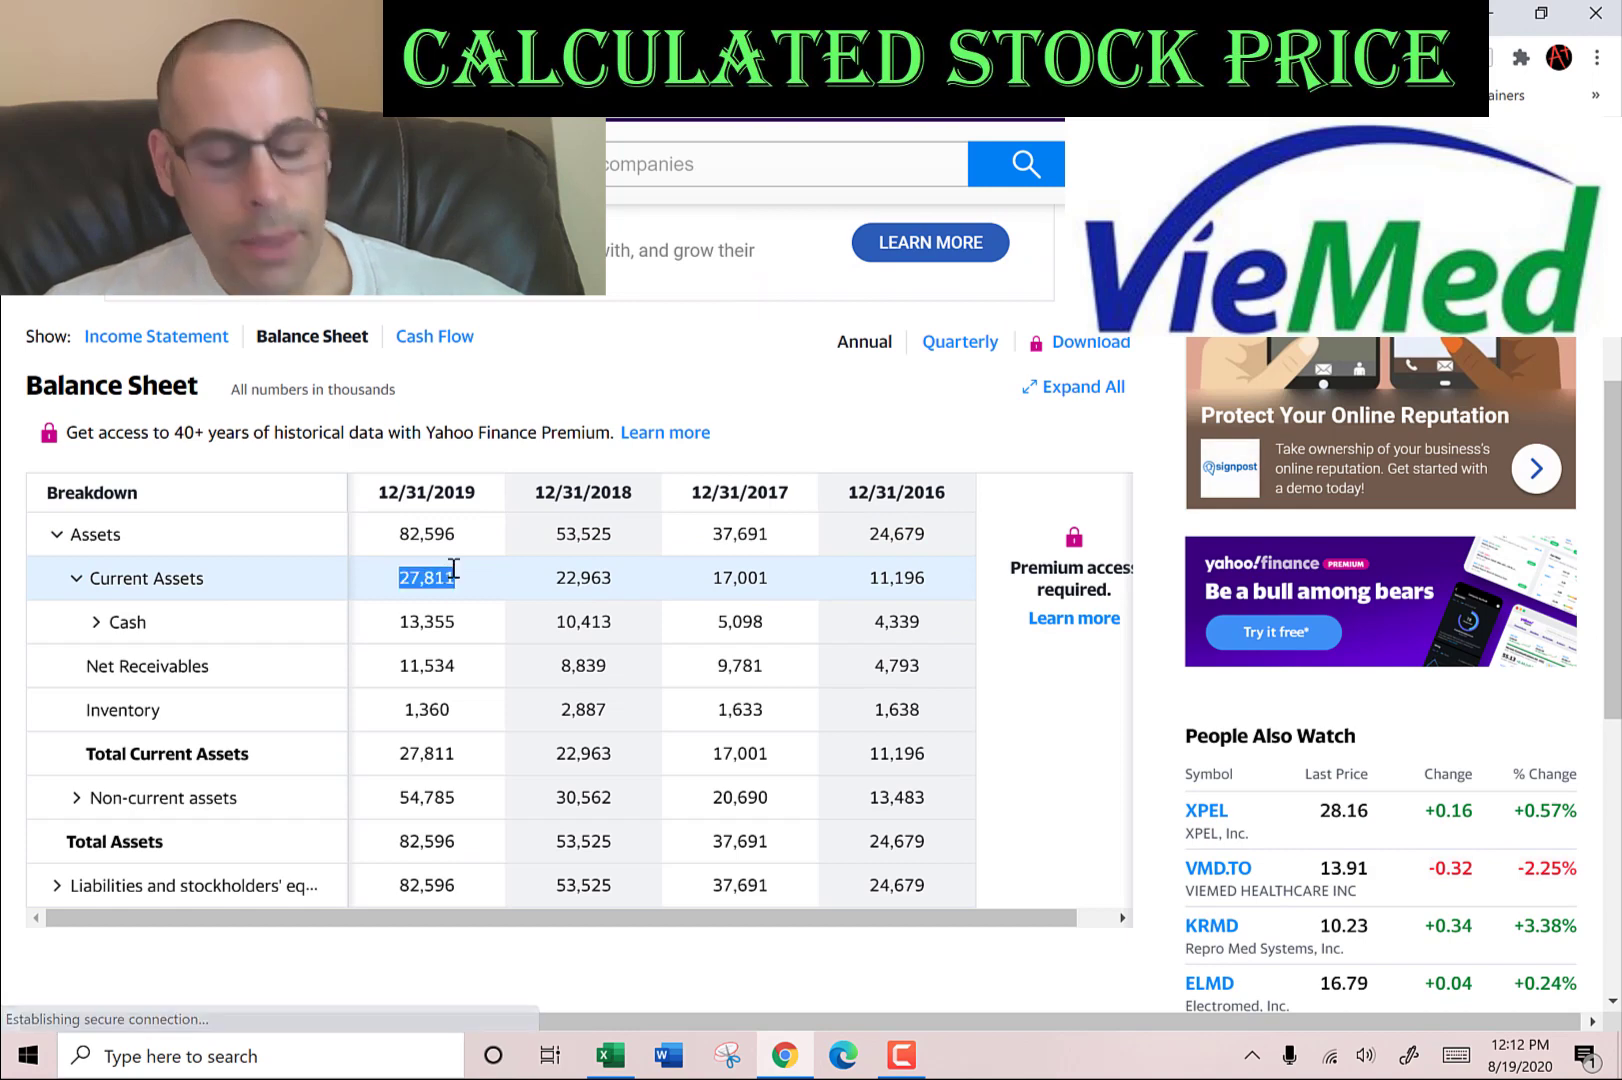
{"action": "key", "text": "alt+Tab"}
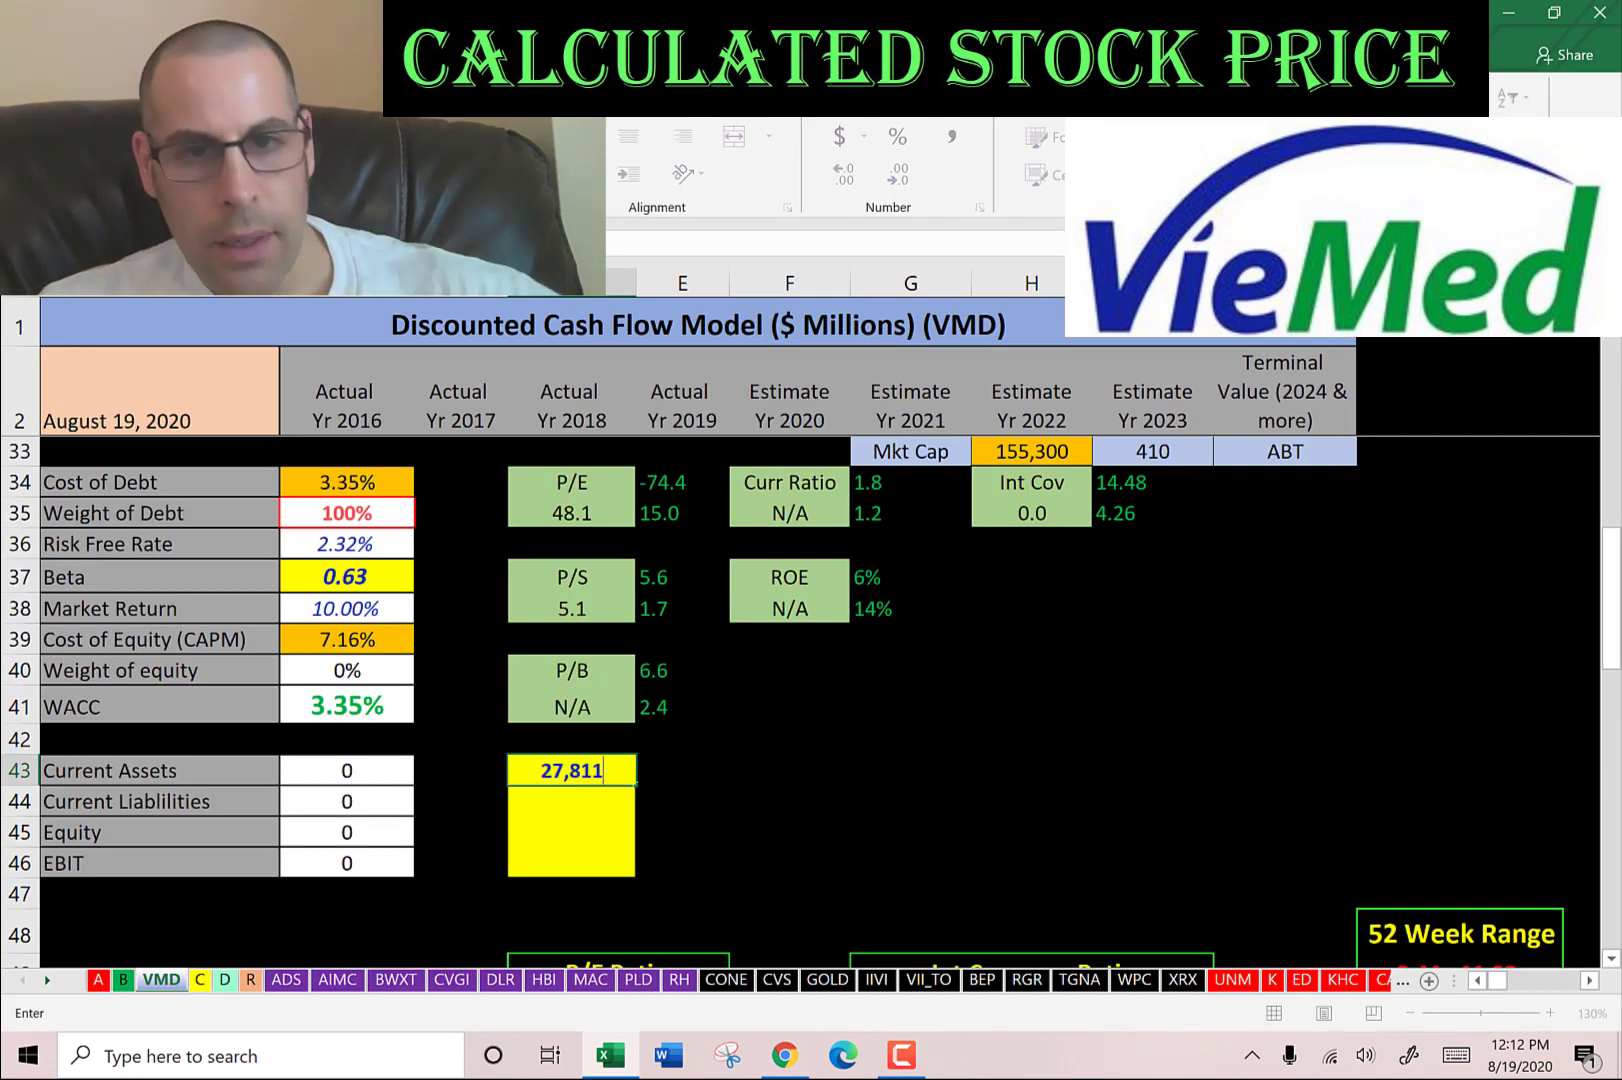
{"action": "key", "text": "Return"}
{"action": "key", "text": "alt+Tab"}
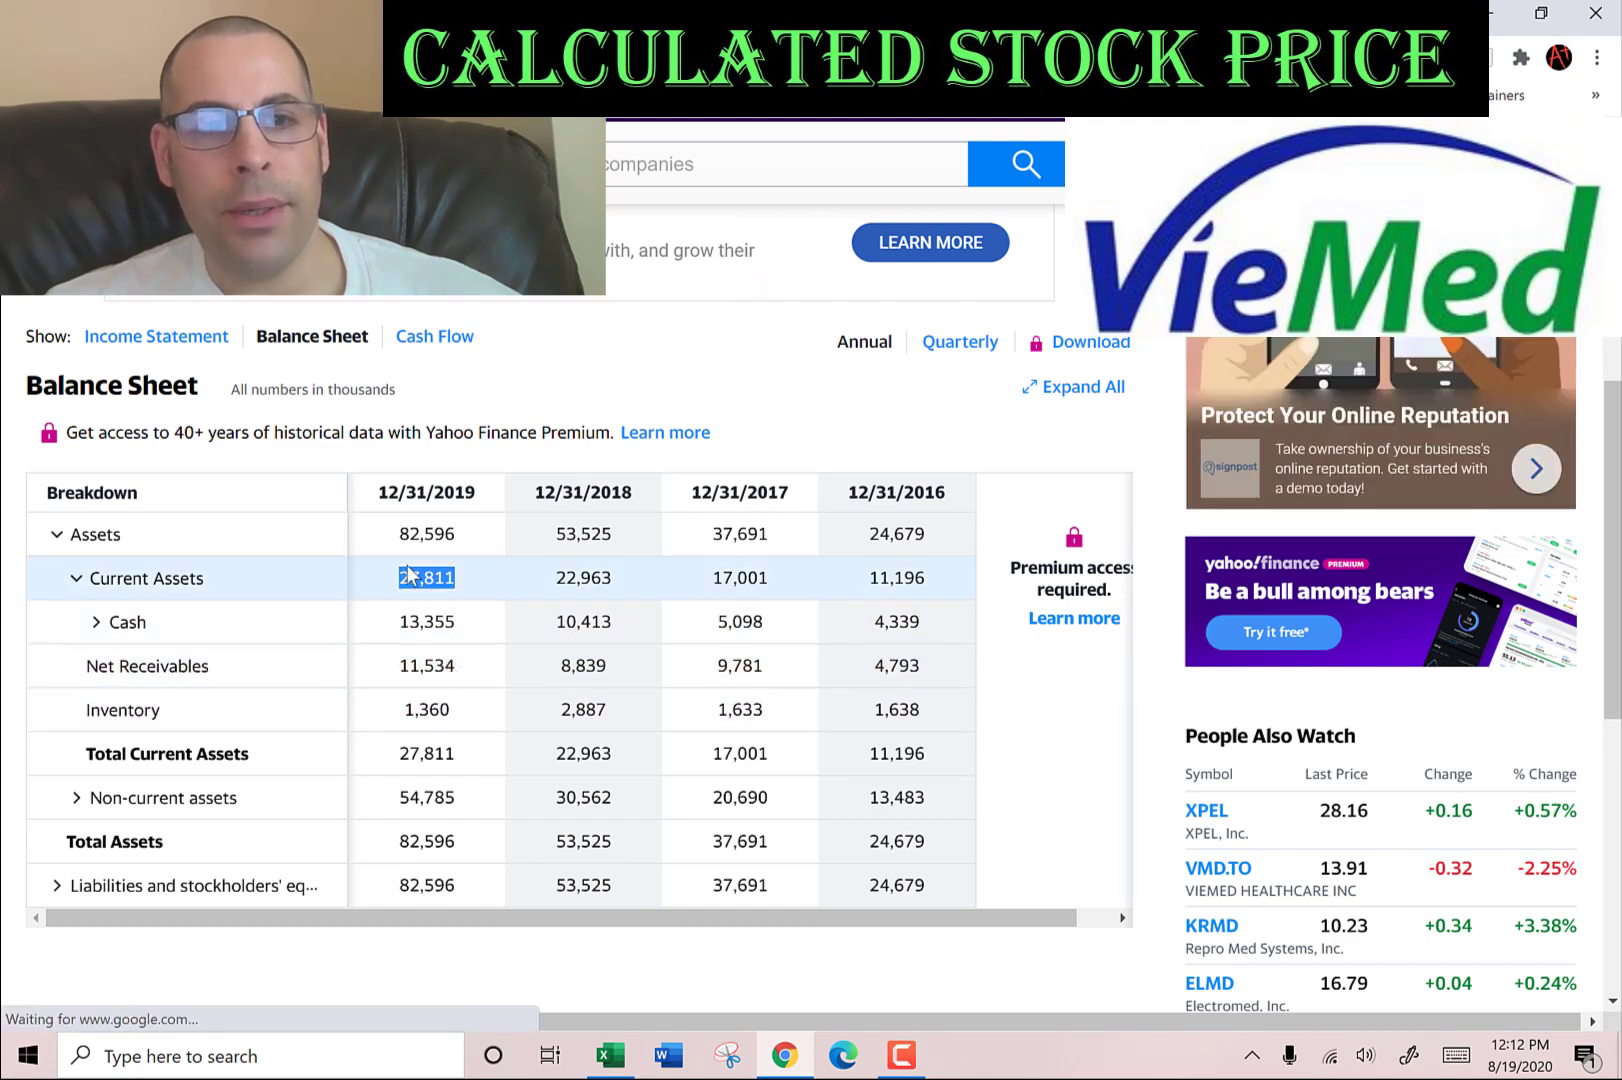
Step: Paste the 2019 current liabilities of 25,912 into the model
{"action": "scroll", "coordinate": [430, 585], "scroll_direction": "down", "scroll_amount": 3}
{"action": "left_click", "coordinate": [57, 532]}
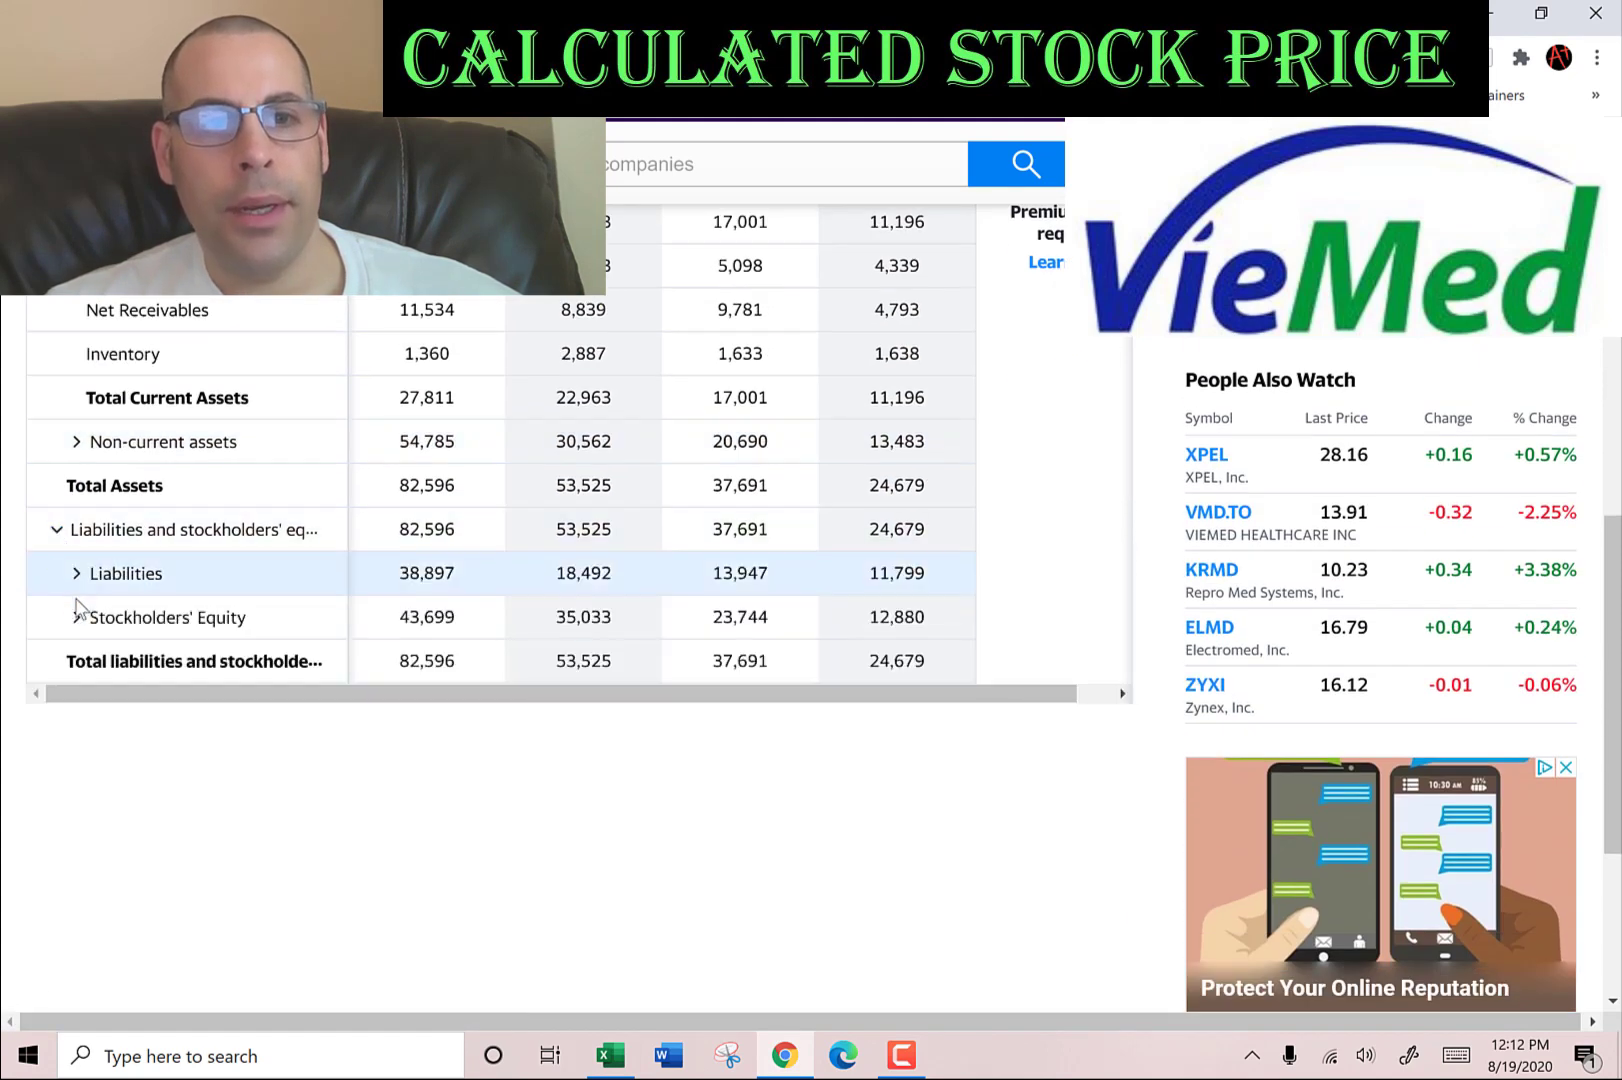
{"action": "left_click", "coordinate": [76, 574]}
{"action": "left_click", "coordinate": [96, 617]}
{"action": "scroll", "coordinate": [420, 510], "scroll_direction": "down", "scroll_amount": 2}
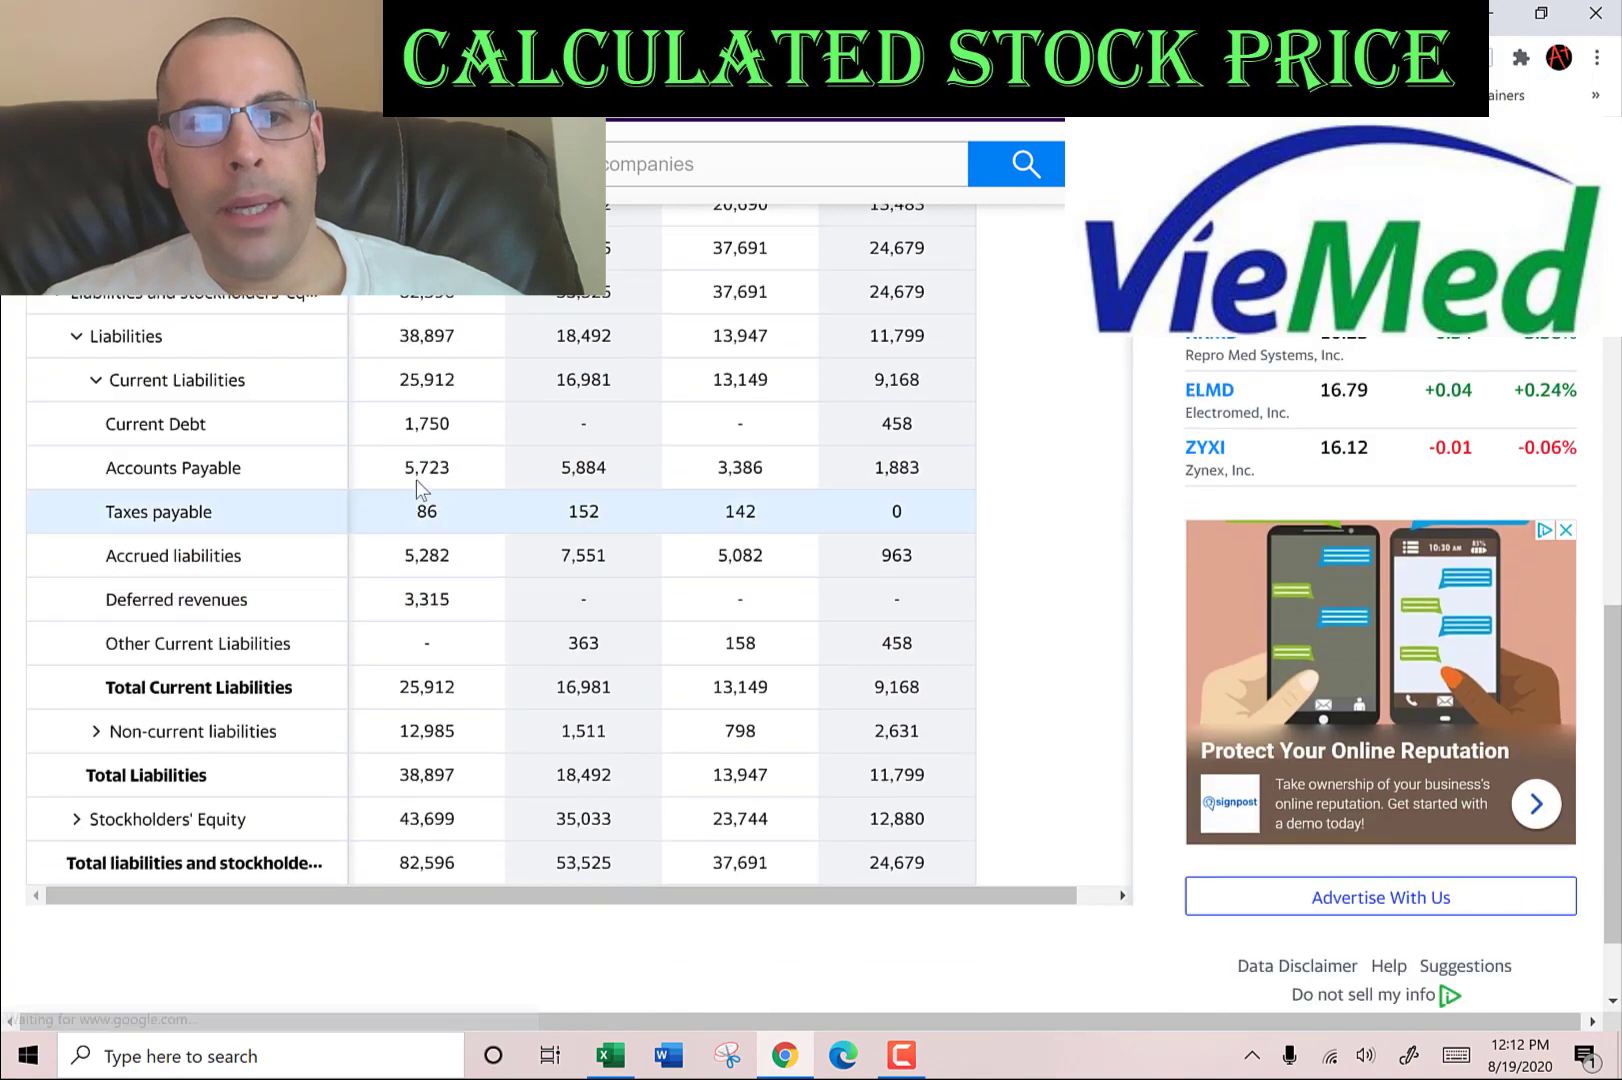
{"action": "double_click", "coordinate": [445, 383]}
{"action": "key", "text": "ctrl+c"}
{"action": "key", "text": "alt+Tab"}
{"action": "key", "text": "ctrl+v"}
{"action": "key", "text": "Return"}
{"action": "key", "text": "alt+Tab"}
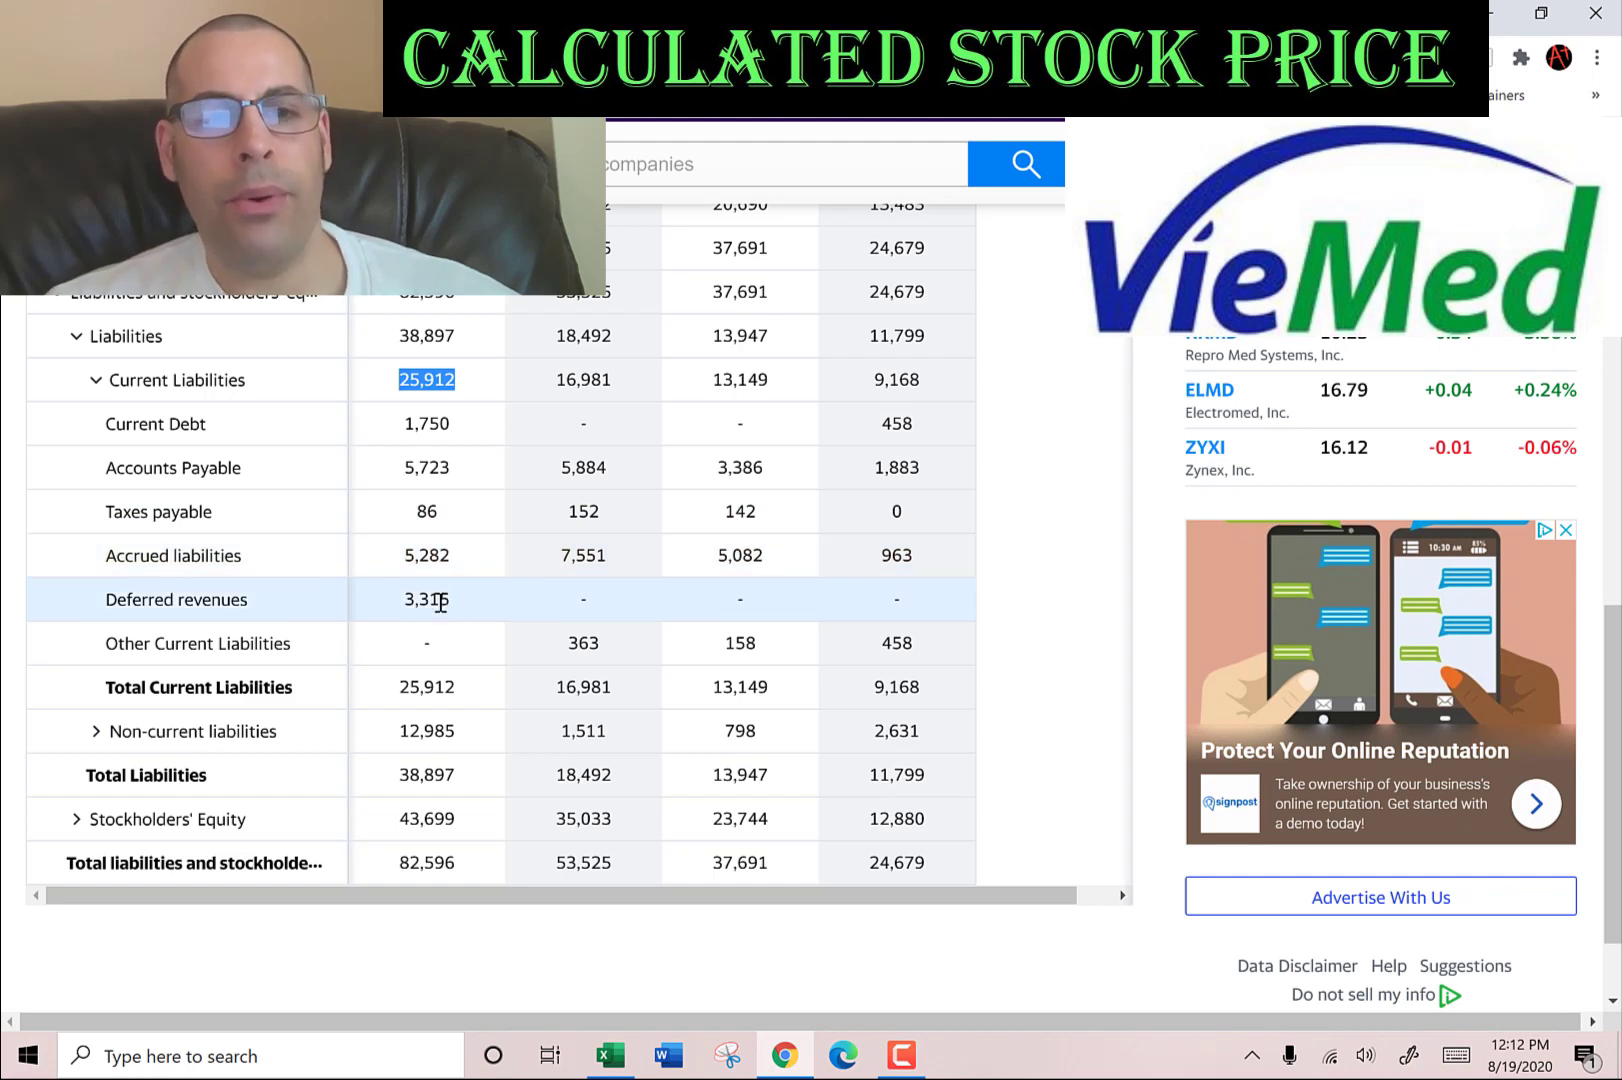
Step: Paste the 2019 stockholders' equity of 43,699 as equity
{"action": "scroll", "coordinate": [391, 551], "scroll_direction": "down", "scroll_amount": 2}
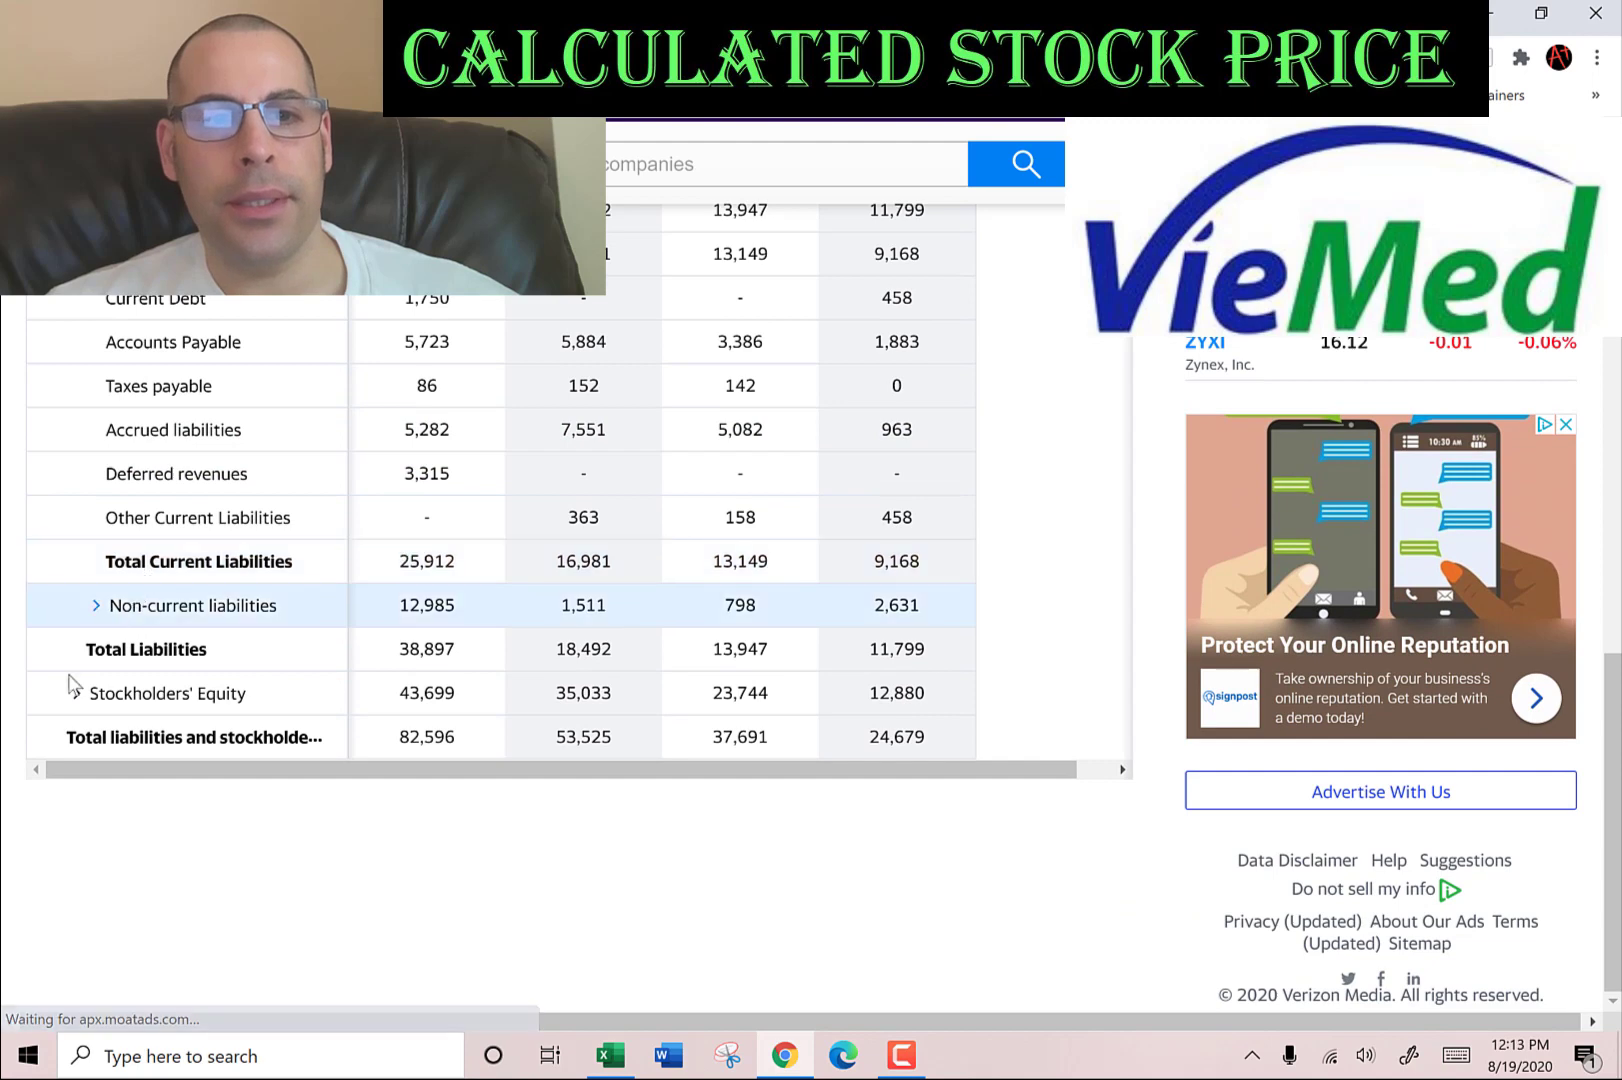
{"action": "left_click", "coordinate": [77, 699]}
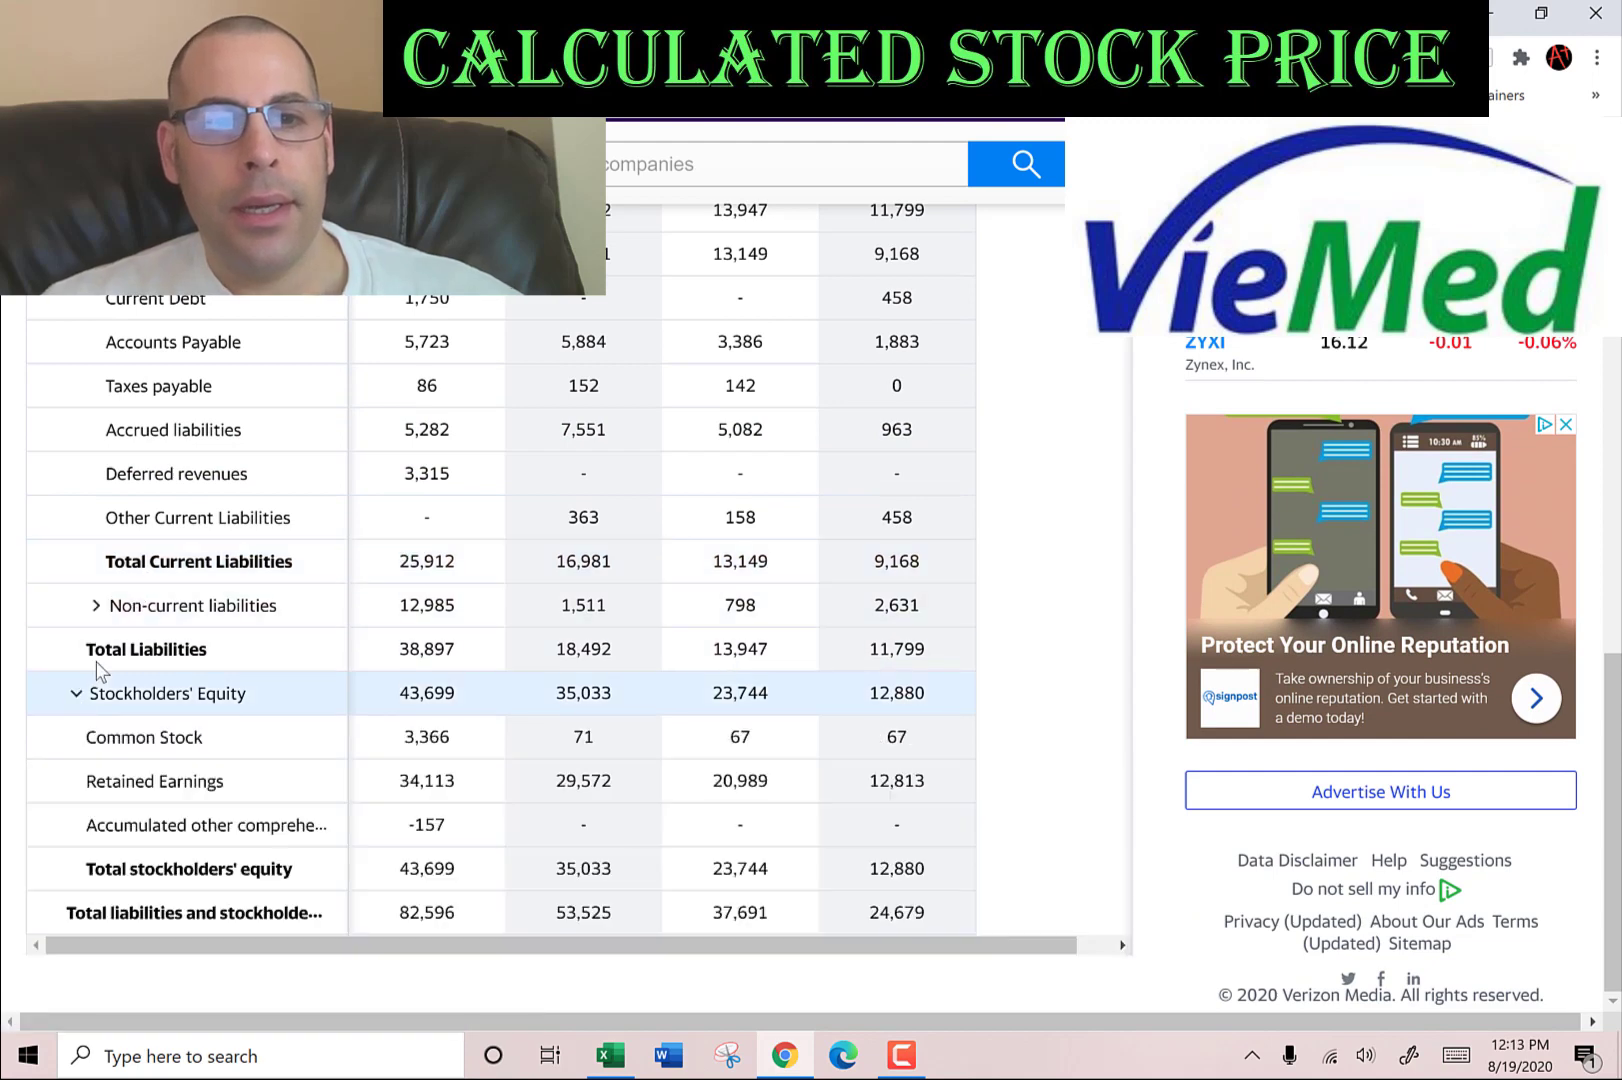
{"action": "double_click", "coordinate": [428, 700]}
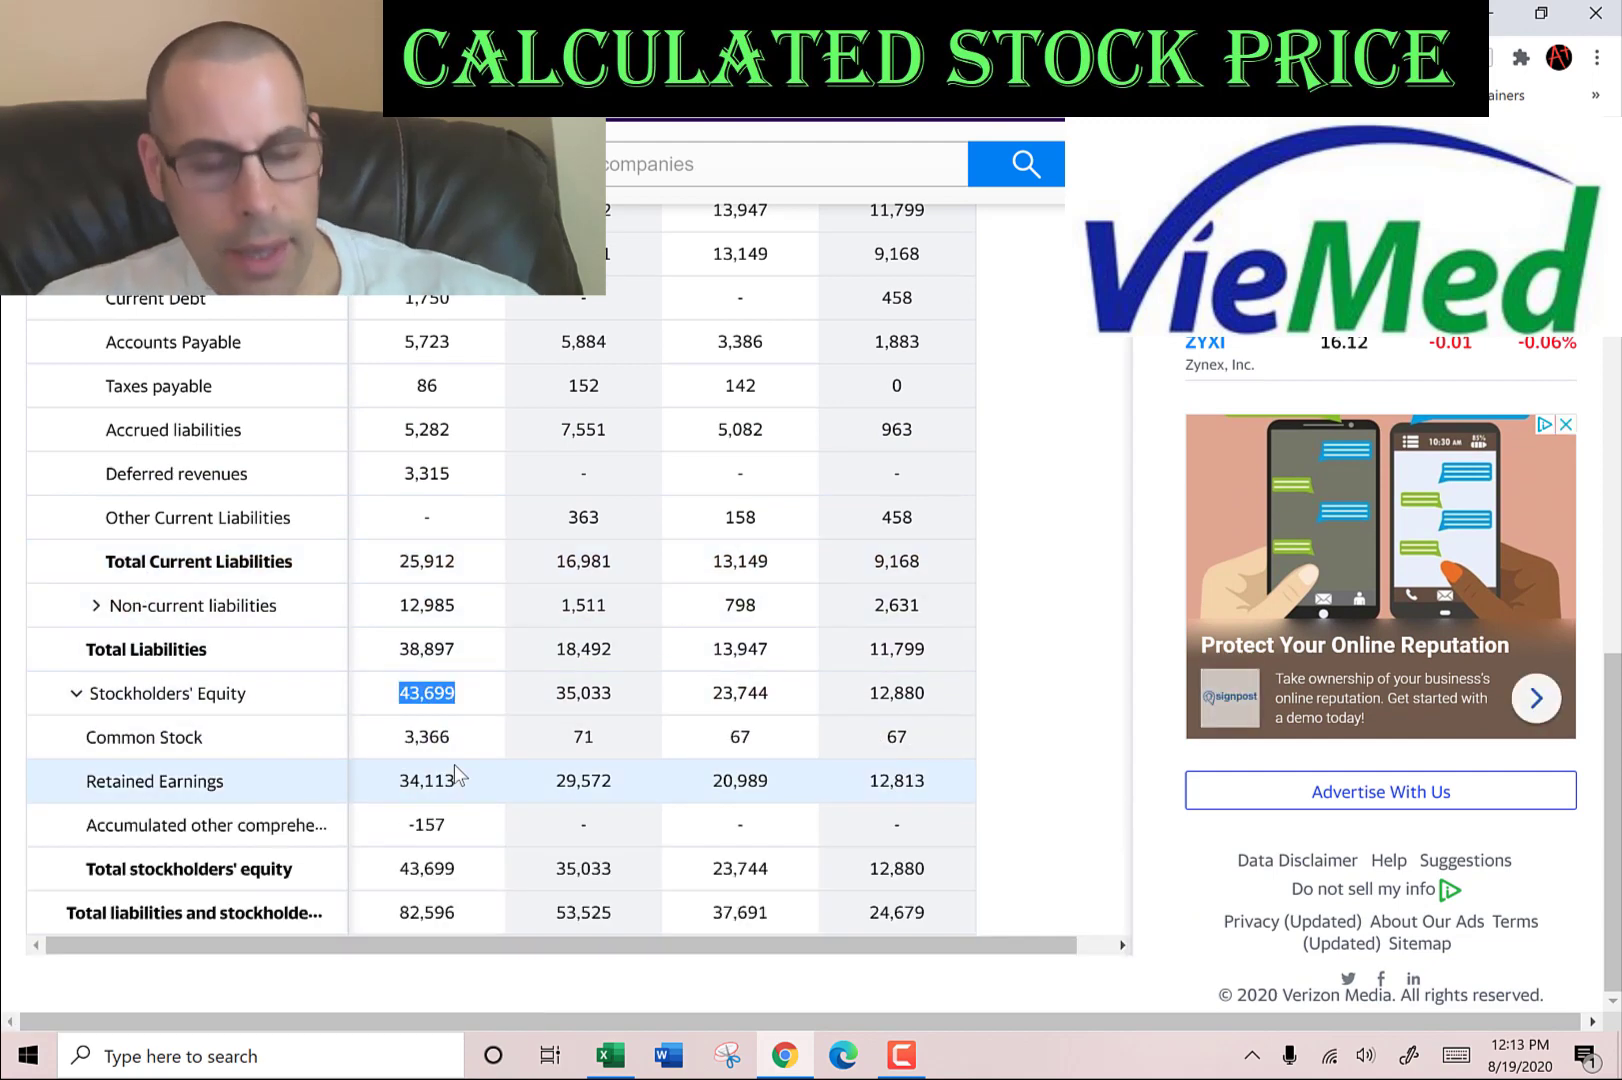
{"action": "key", "text": "alt+Tab"}
{"action": "key", "text": "ctrl+v"}
{"action": "key", "text": "alt+Tab"}
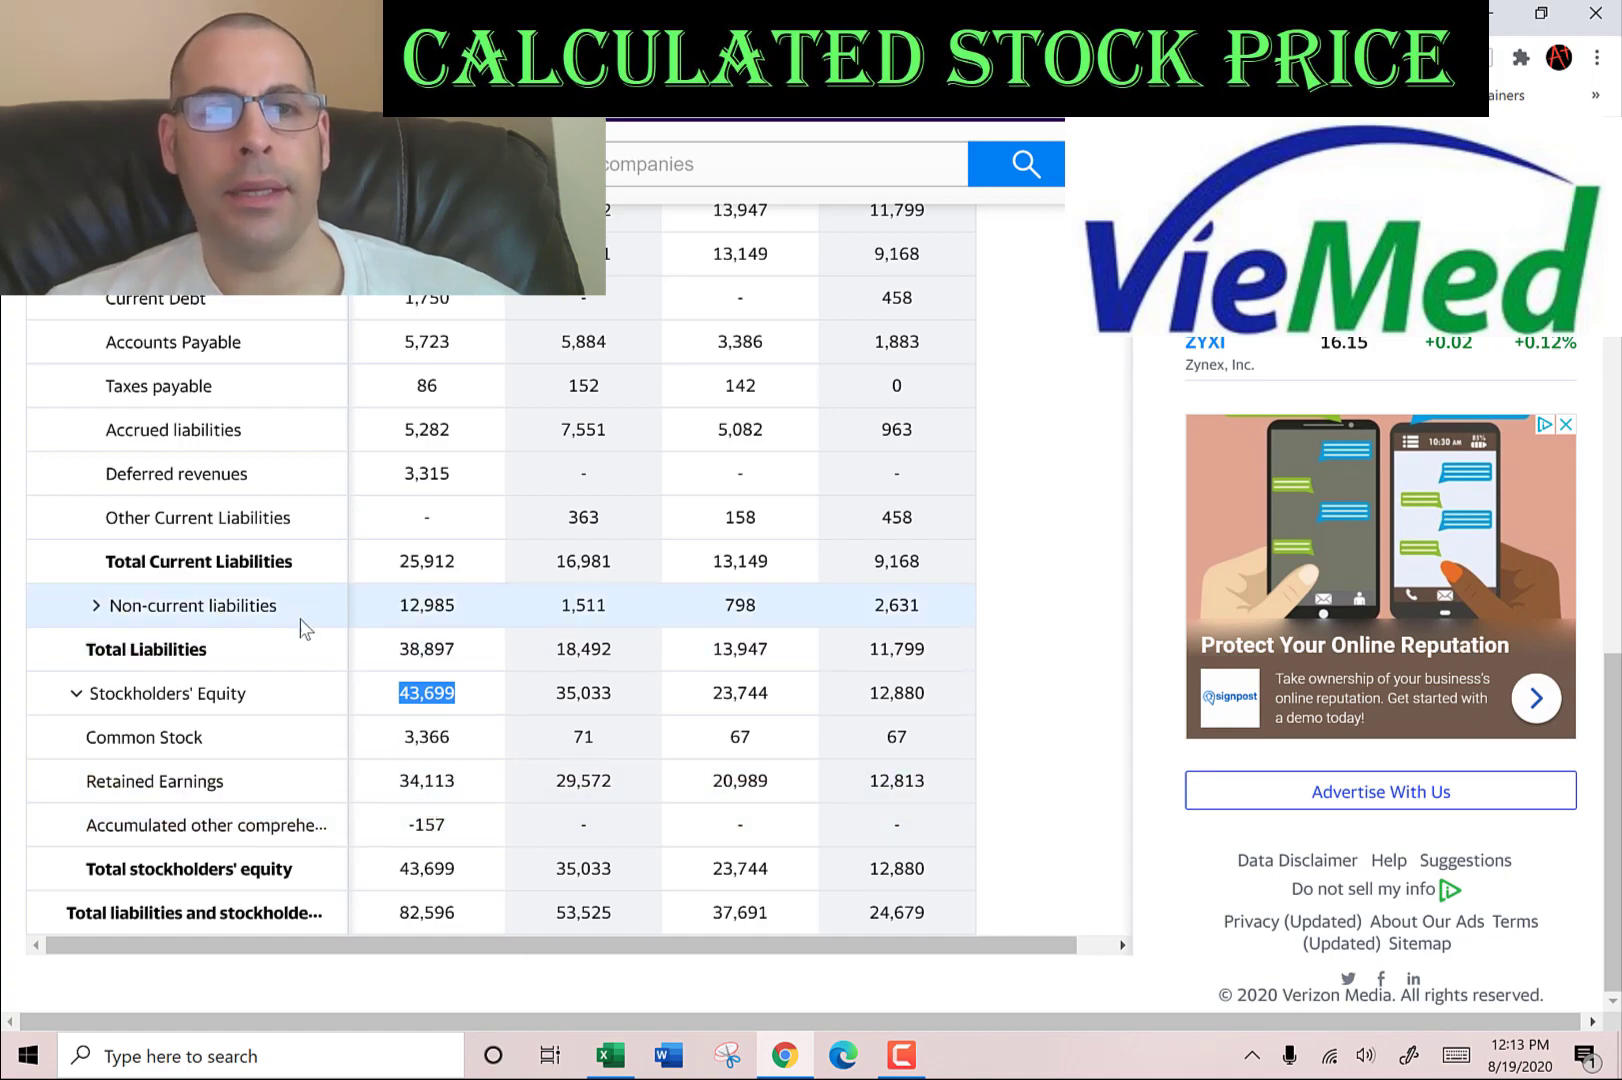
Step: Paste the 2019 operating income of 9,220 as EBIT
{"action": "scroll", "coordinate": [304, 637], "scroll_direction": "up", "scroll_amount": 7}
{"action": "left_click", "coordinate": [200, 330]}
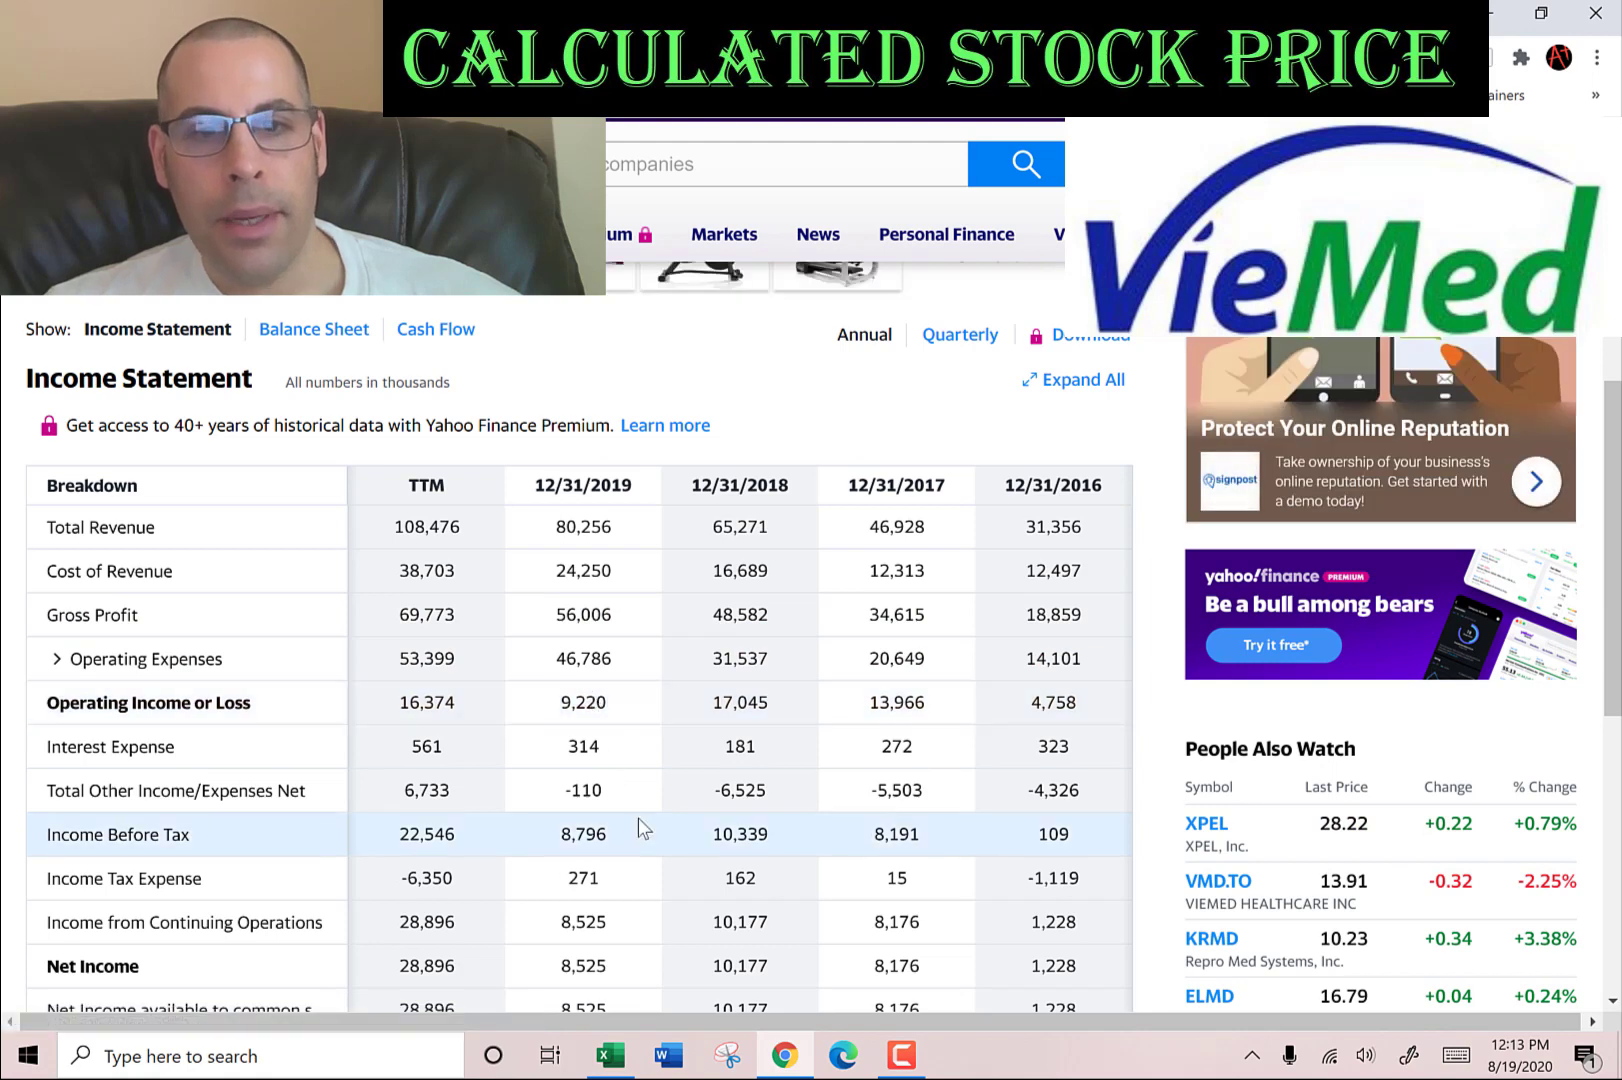
{"action": "key", "text": "ctrl+c"}
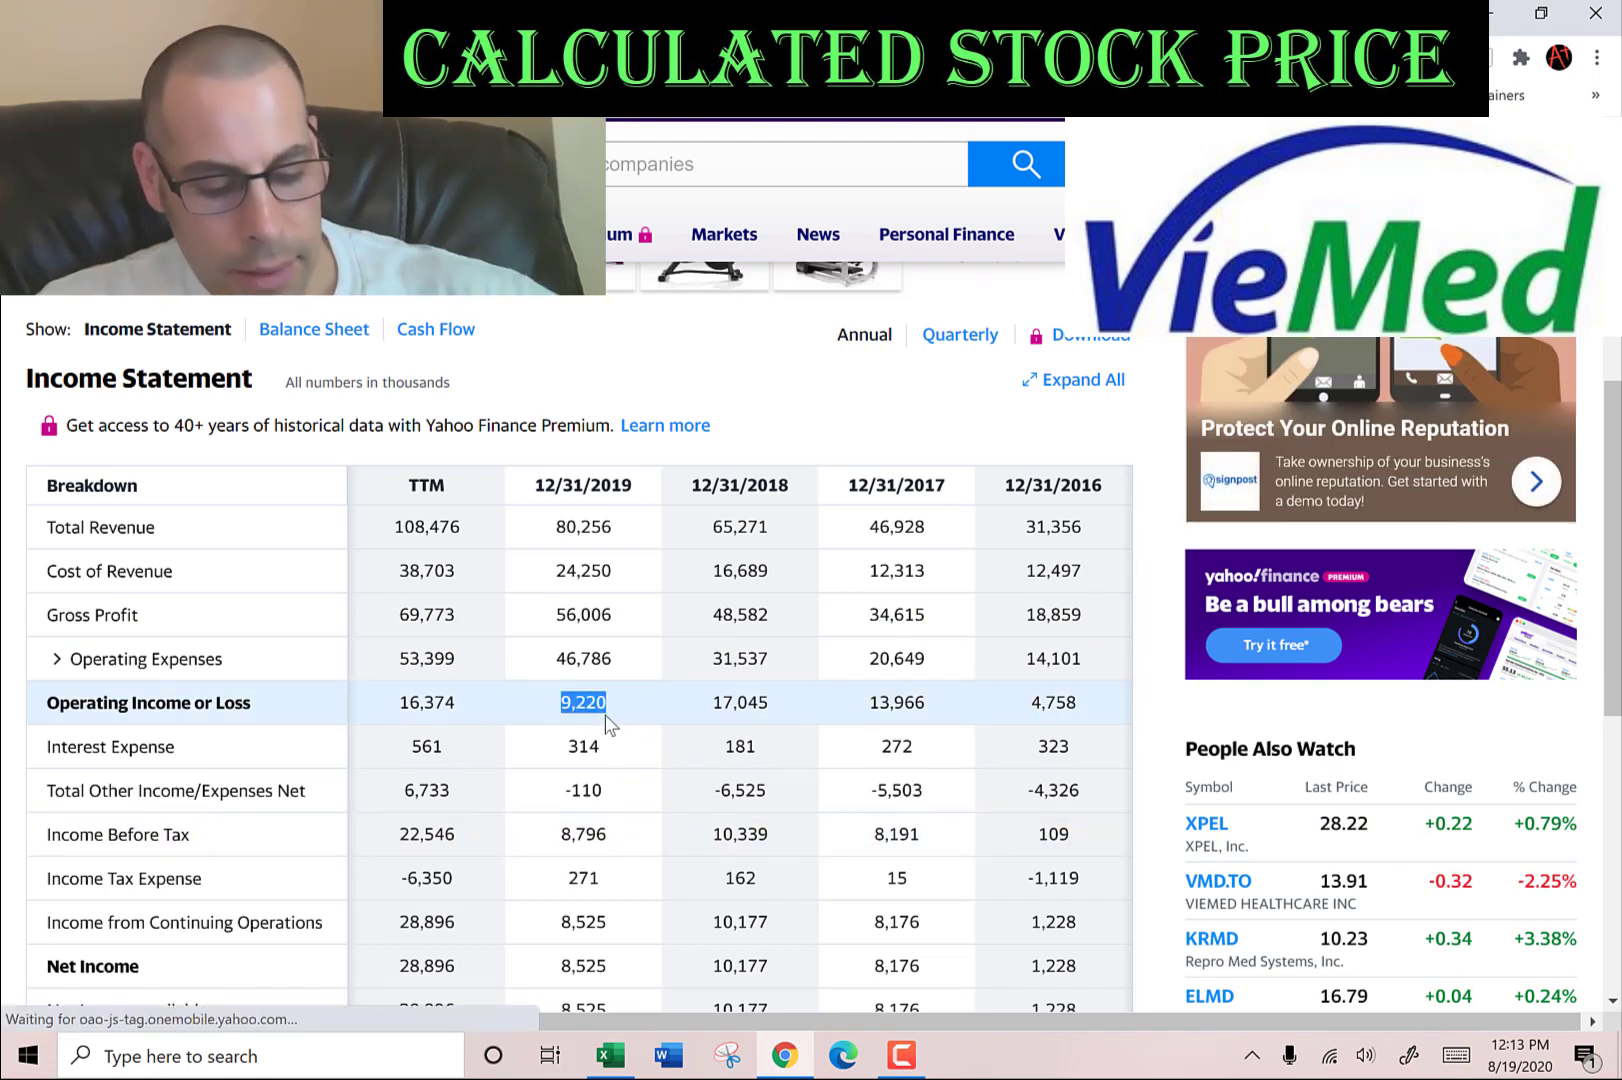
{"action": "key", "text": "alt+Tab"}
{"action": "key", "text": "ctrl+v"}
{"action": "key", "text": "Return"}
{"action": "key", "text": "Left"}
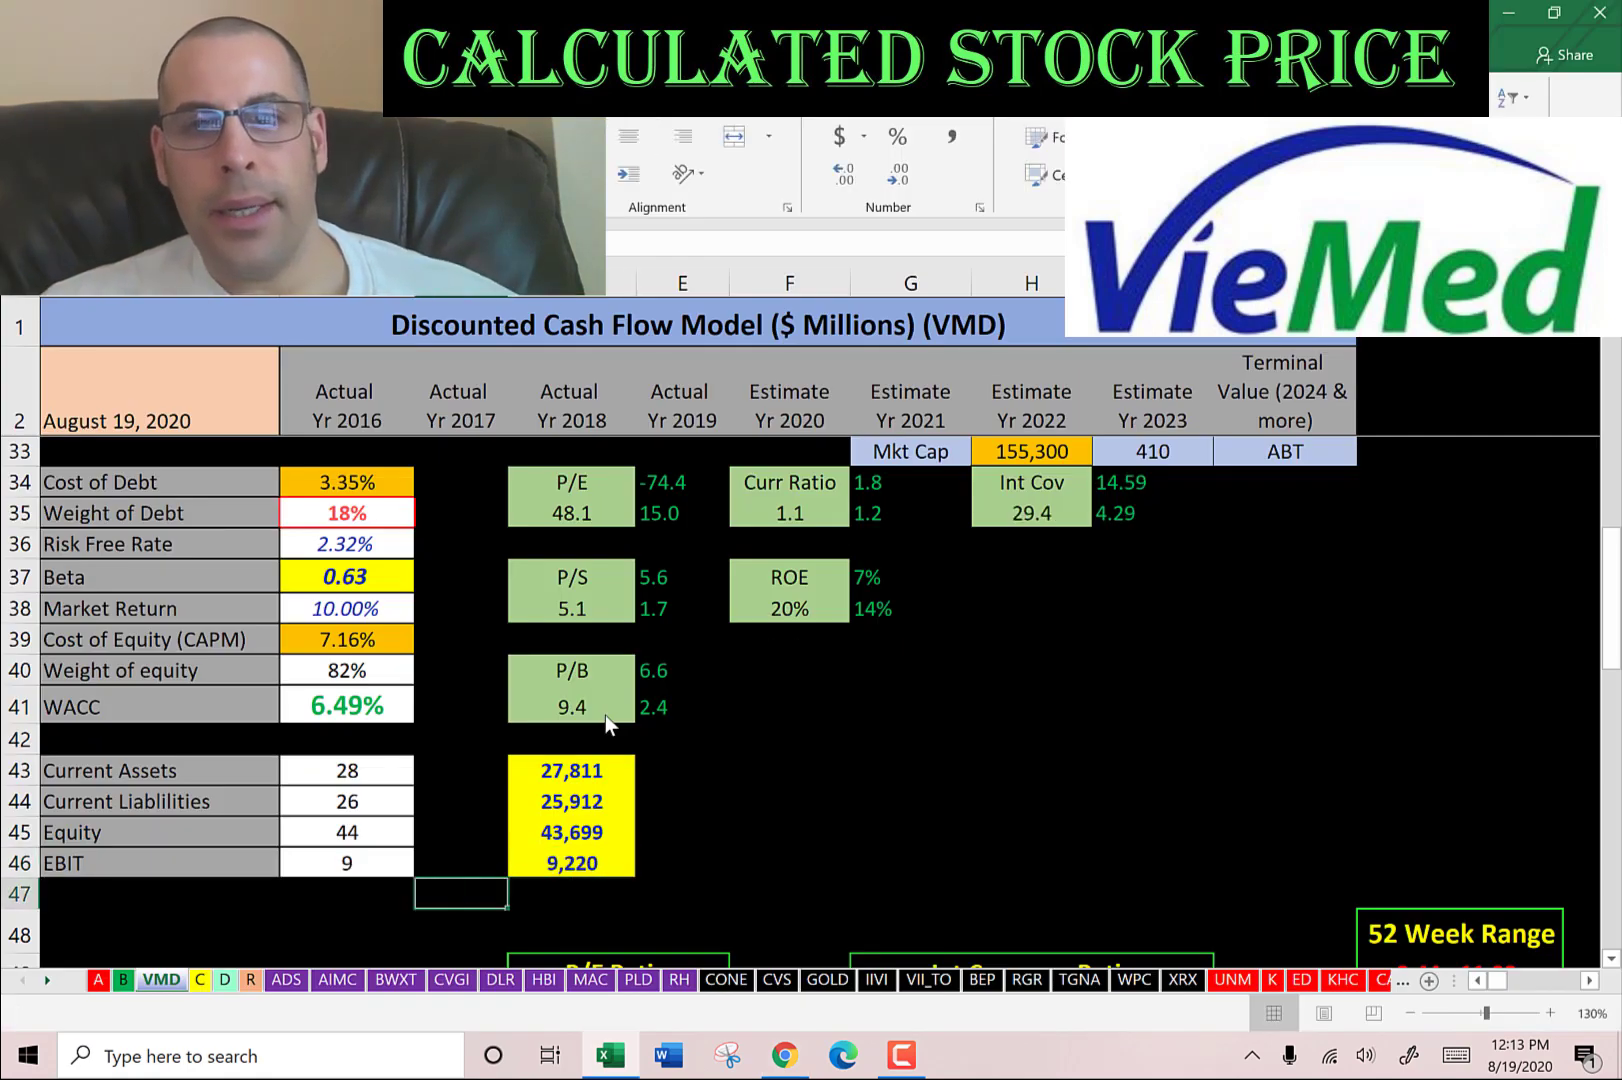
{"action": "key", "text": "Up"}
{"action": "key", "text": "Up"}
{"action": "key", "text": "Up"}
{"action": "key", "text": "Up"}
{"action": "key", "text": "Up"}
{"action": "key", "text": "Up"}
{"action": "key", "text": "Up"}
{"action": "key", "text": "Up"}
{"action": "key", "text": "Up"}
{"action": "key", "text": "Up"}
{"action": "key", "text": "Up"}
{"action": "key", "text": "Up"}
{"action": "key", "text": "Up"}
{"action": "key", "text": "Up"}
{"action": "key", "text": "Up"}
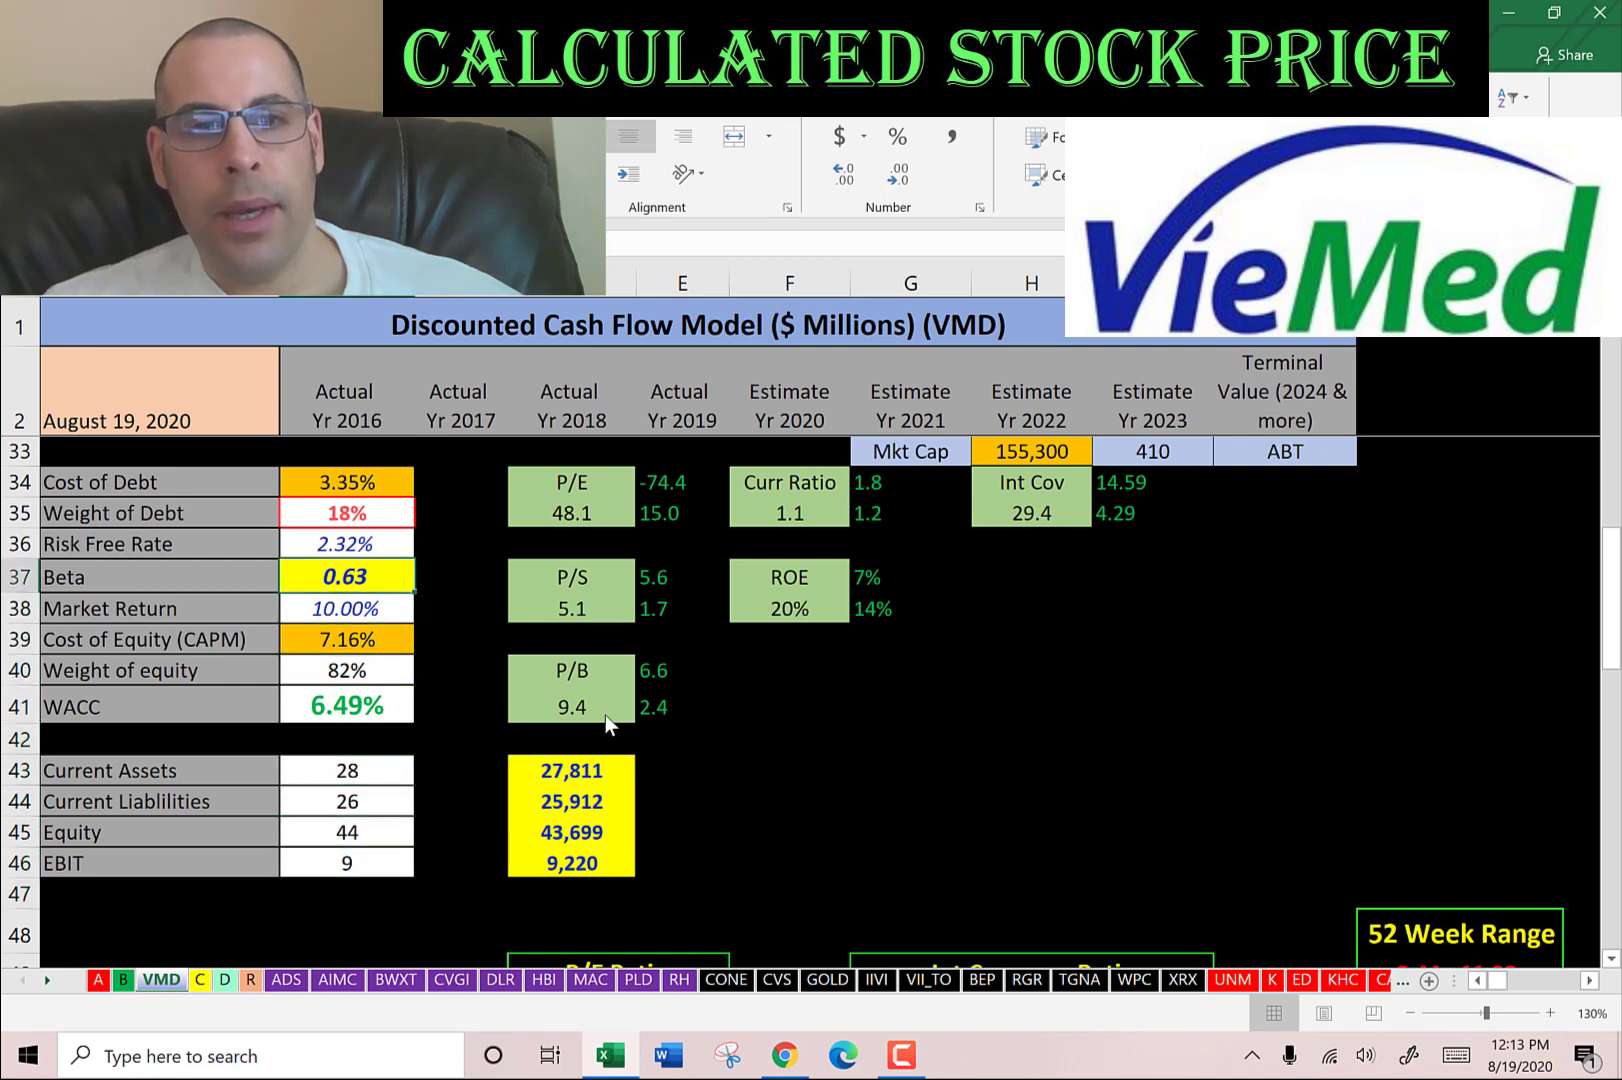
{"action": "key", "text": "Down"}
{"action": "key", "text": "Down"}
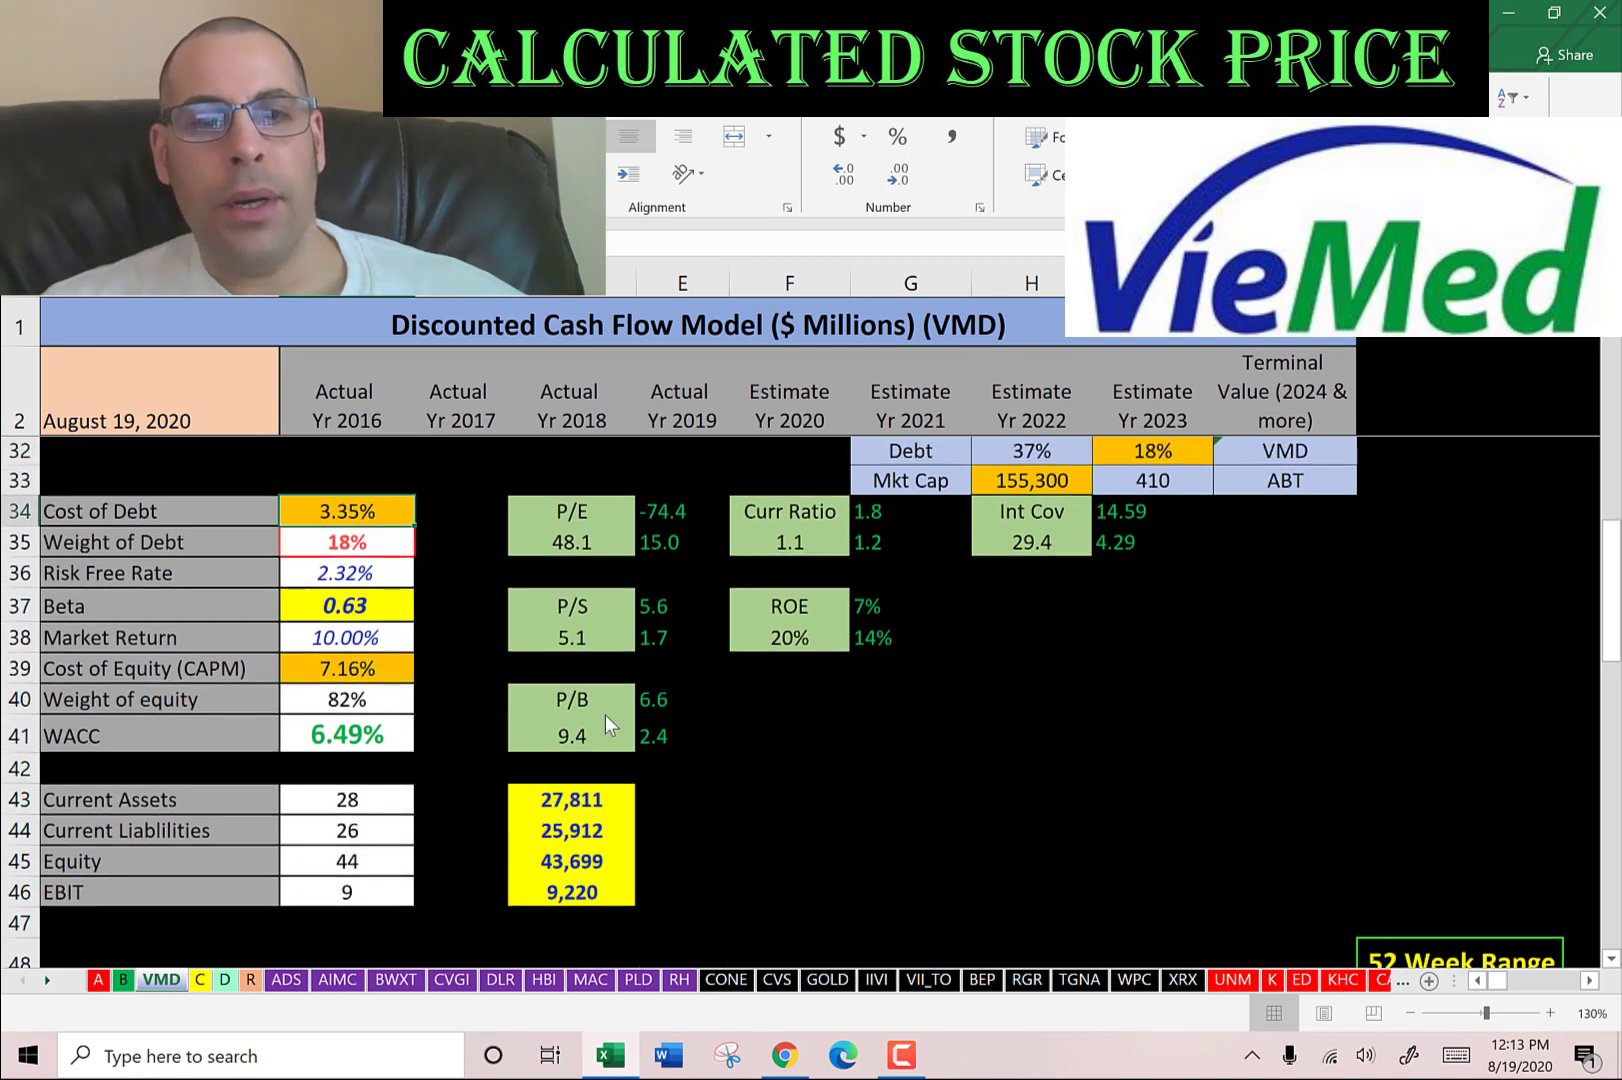
{"action": "key", "text": "Up"}
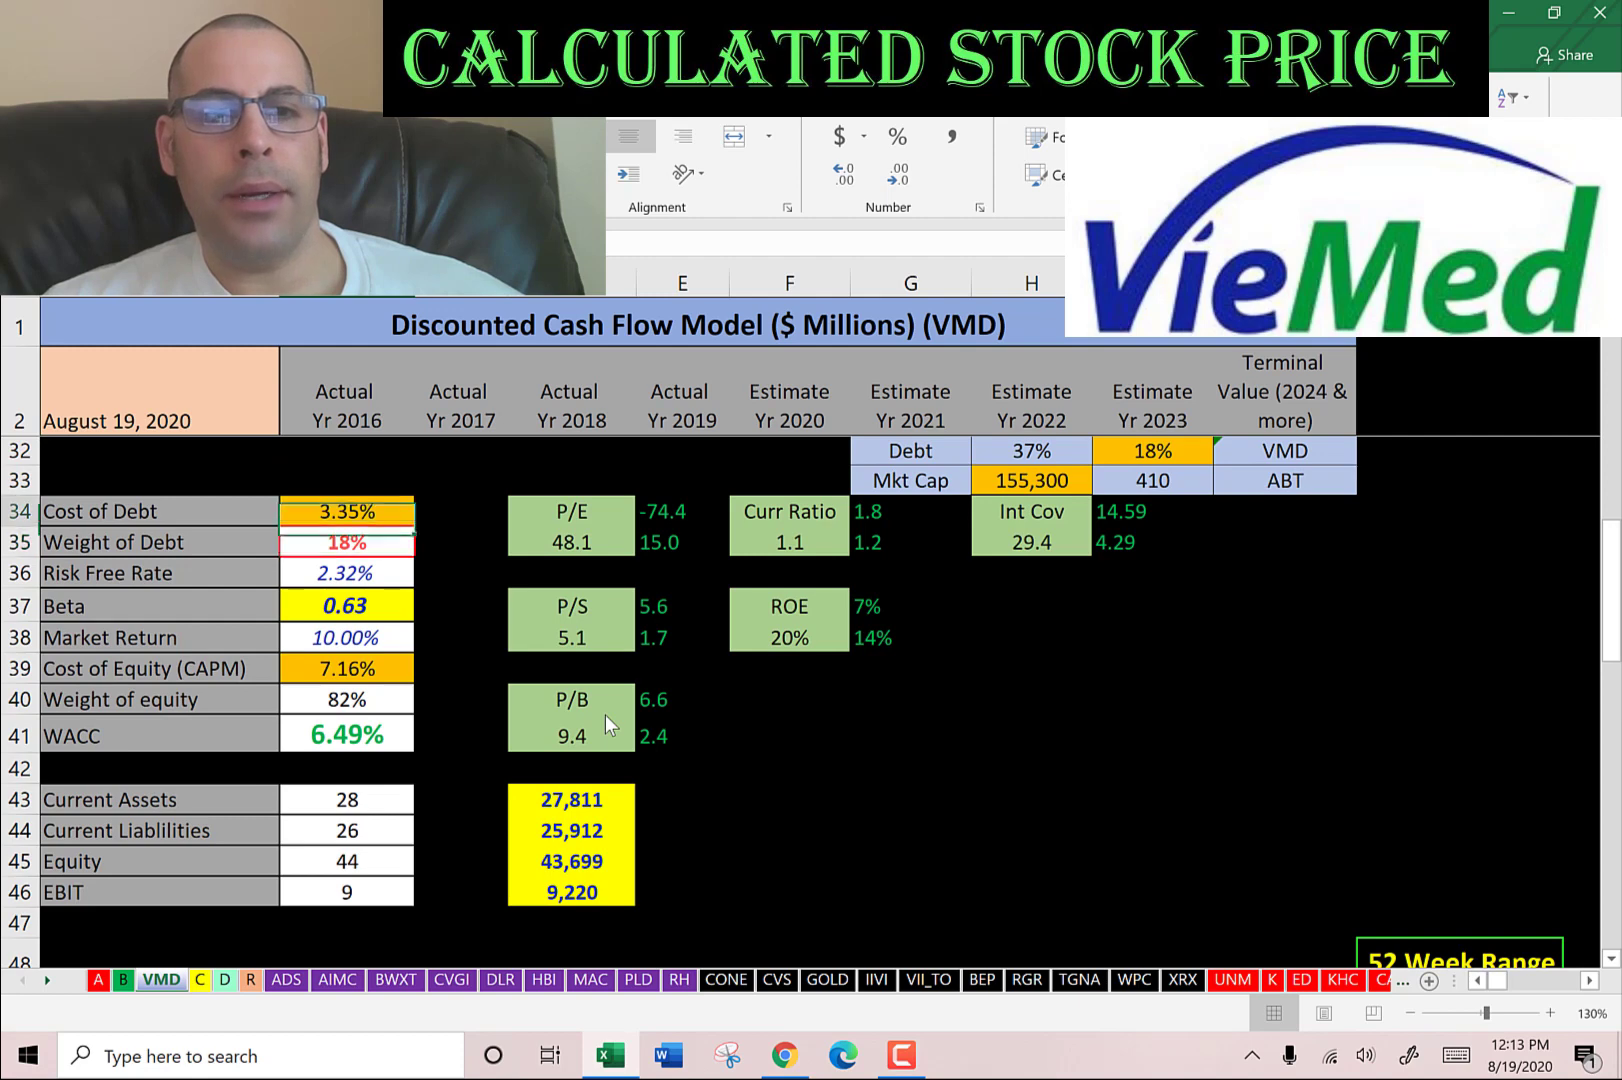
{"action": "key", "text": "Down"}
{"action": "key", "text": "Down"}
{"action": "key", "text": "Down"}
{"action": "key", "text": "Down"}
{"action": "key", "text": "Down"}
{"action": "key", "text": "Down"}
{"action": "key", "text": "Up"}
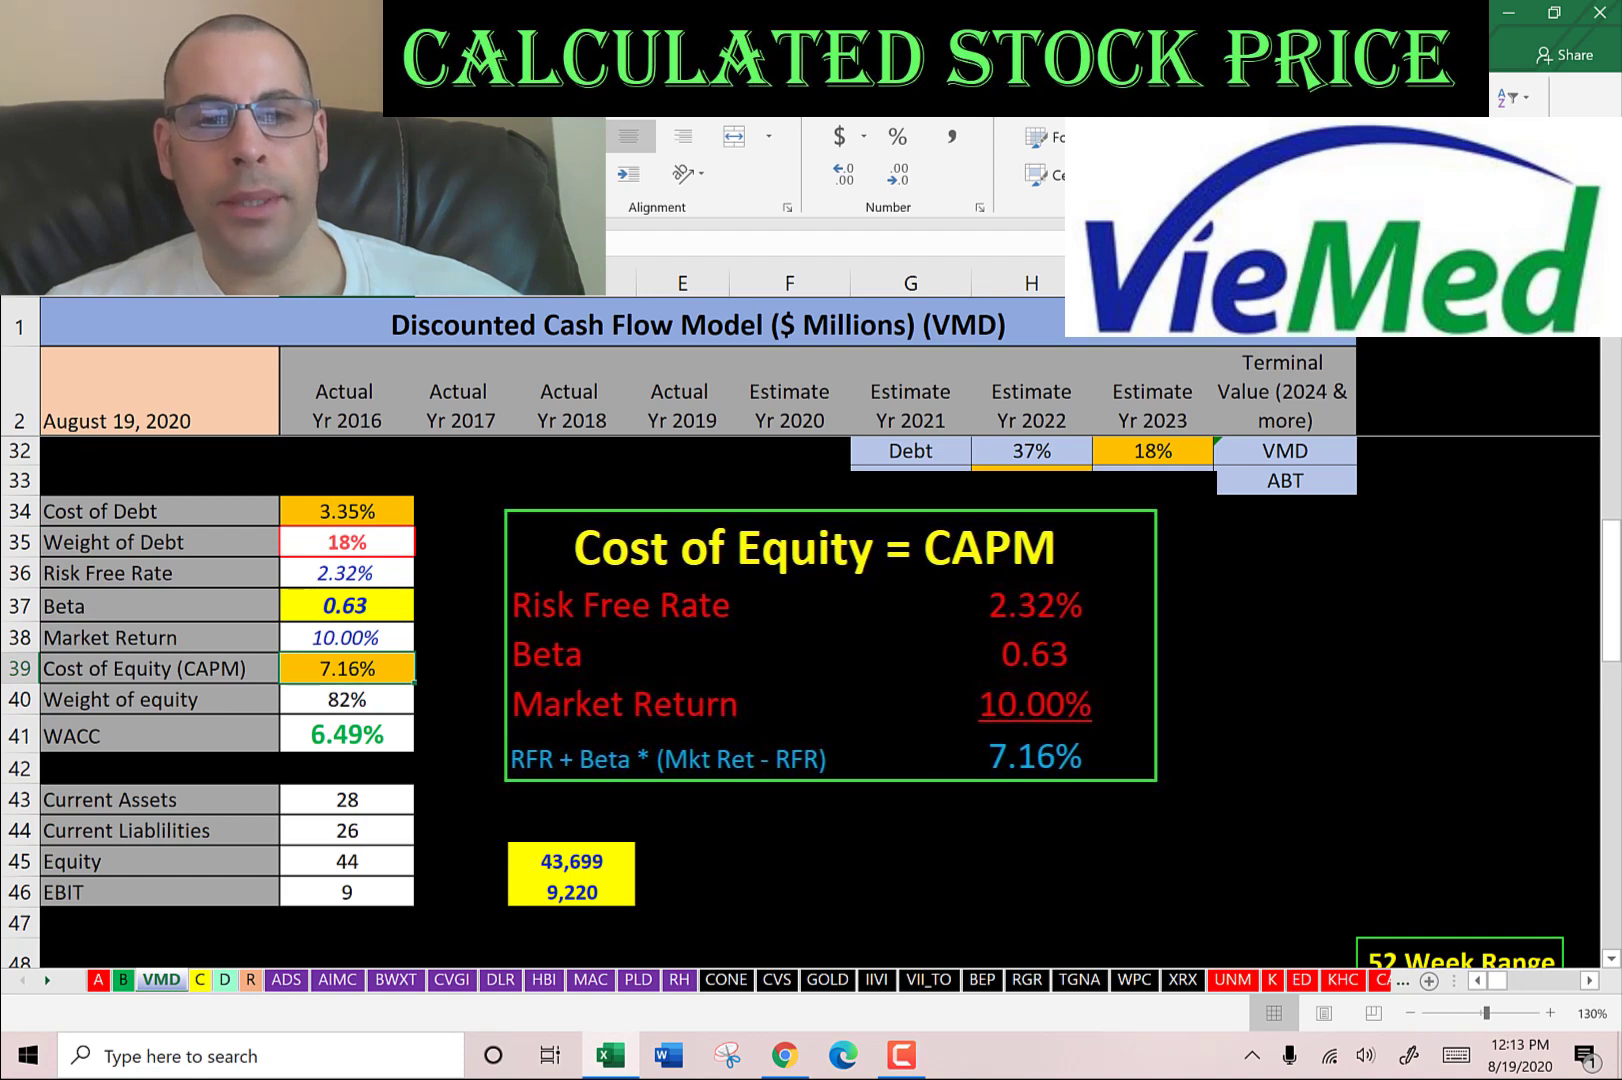
{"action": "key", "text": "Down"}
{"action": "key", "text": "Down"}
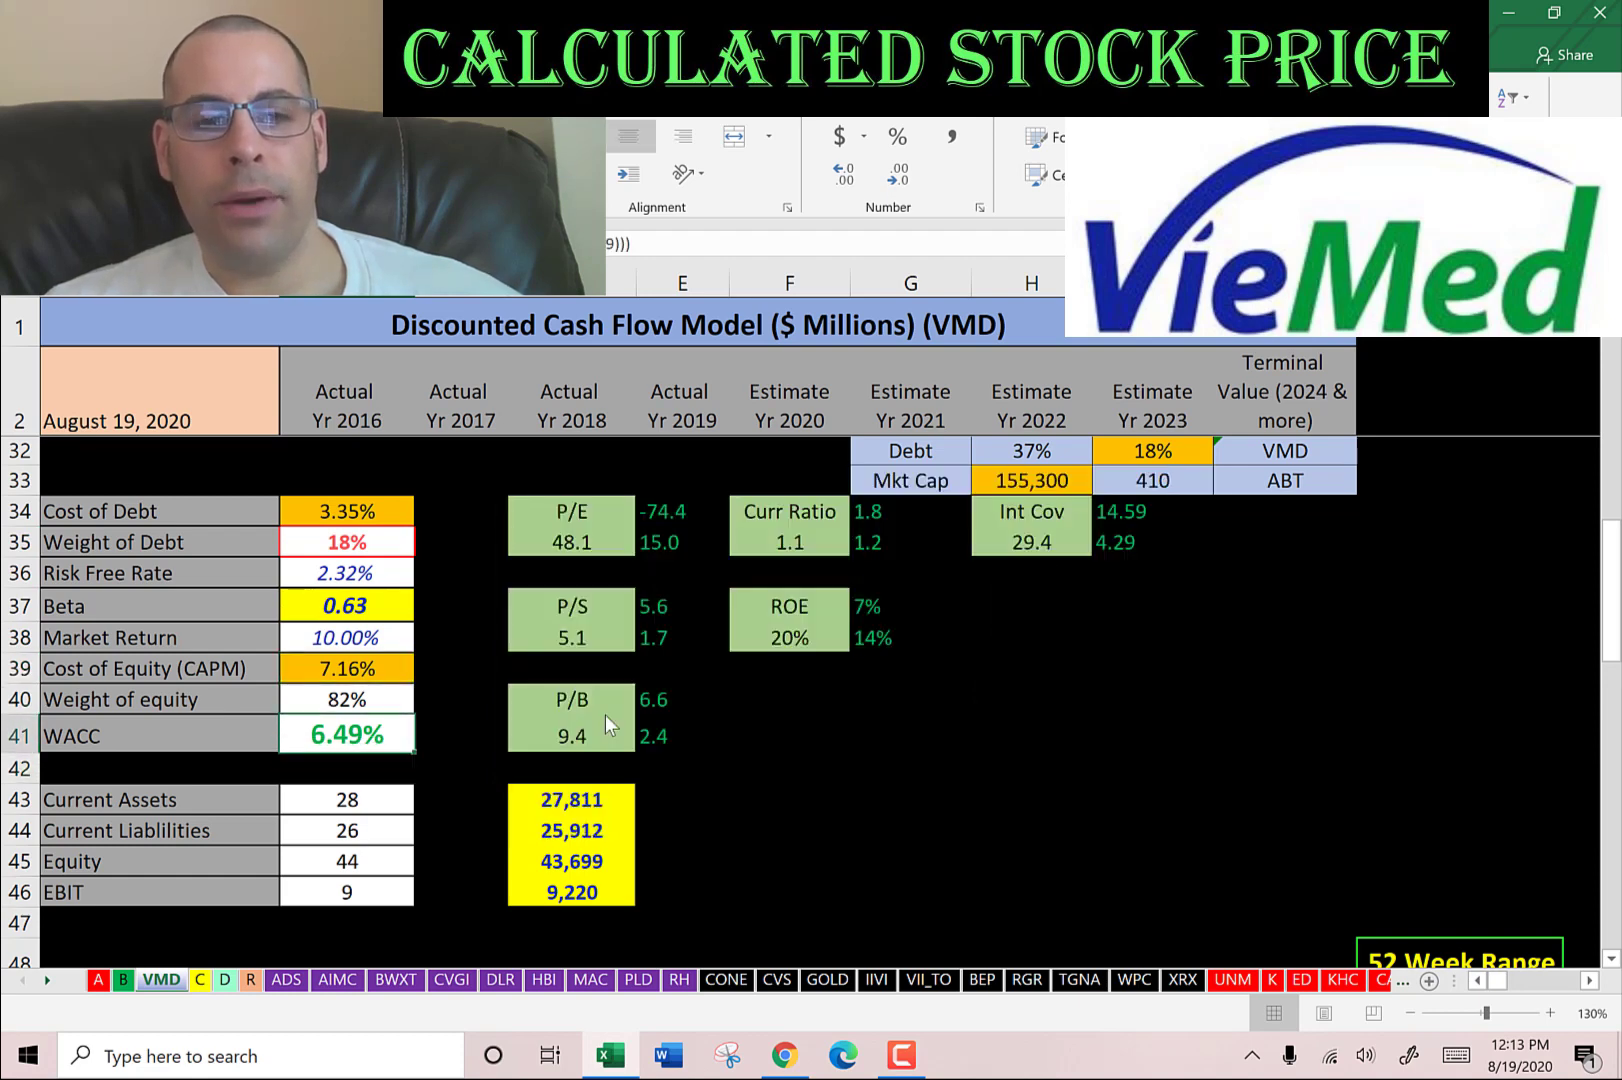
{"action": "key", "text": "Up"}
{"action": "key", "text": "Up"}
{"action": "key", "text": "Up"}
{"action": "key", "text": "Up"}
{"action": "key", "text": "Up"}
{"action": "key", "text": "Up"}
{"action": "key", "text": "Up"}
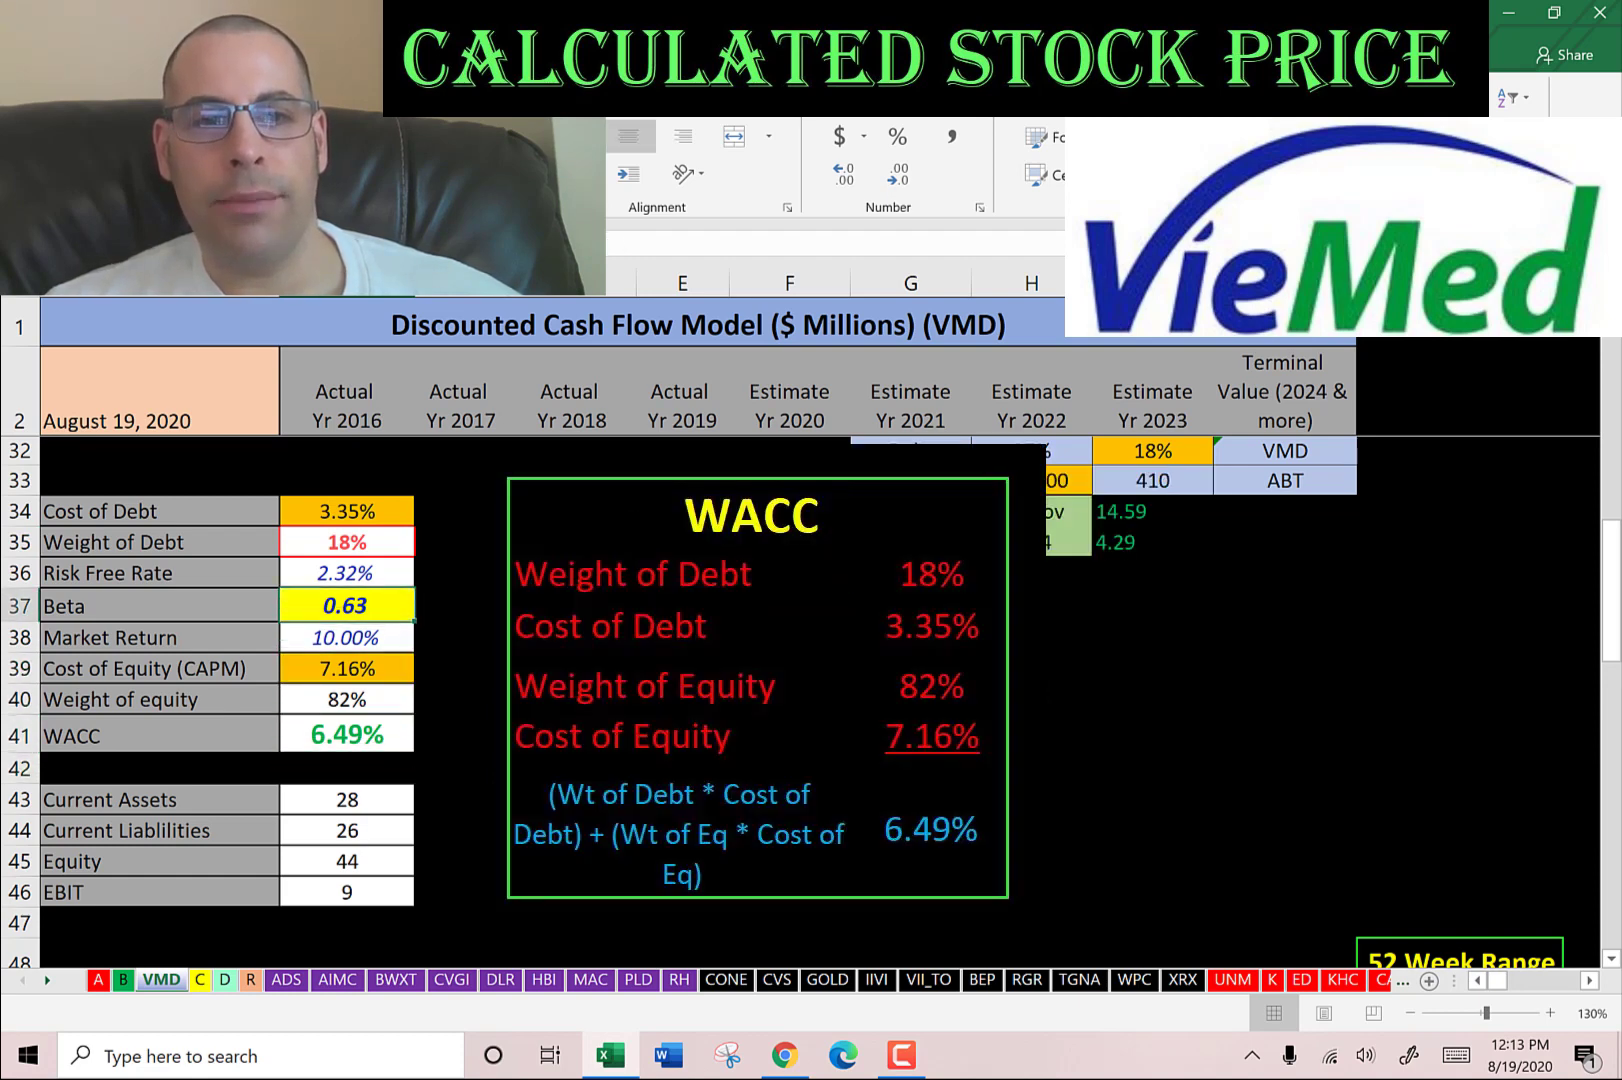
{"action": "key", "text": "Down"}
{"action": "key", "text": "Down"}
{"action": "key", "text": "Down"}
{"action": "key", "text": "Down"}
{"action": "key", "text": "Down"}
{"action": "key", "text": "Down"}
{"action": "key", "text": "Down"}
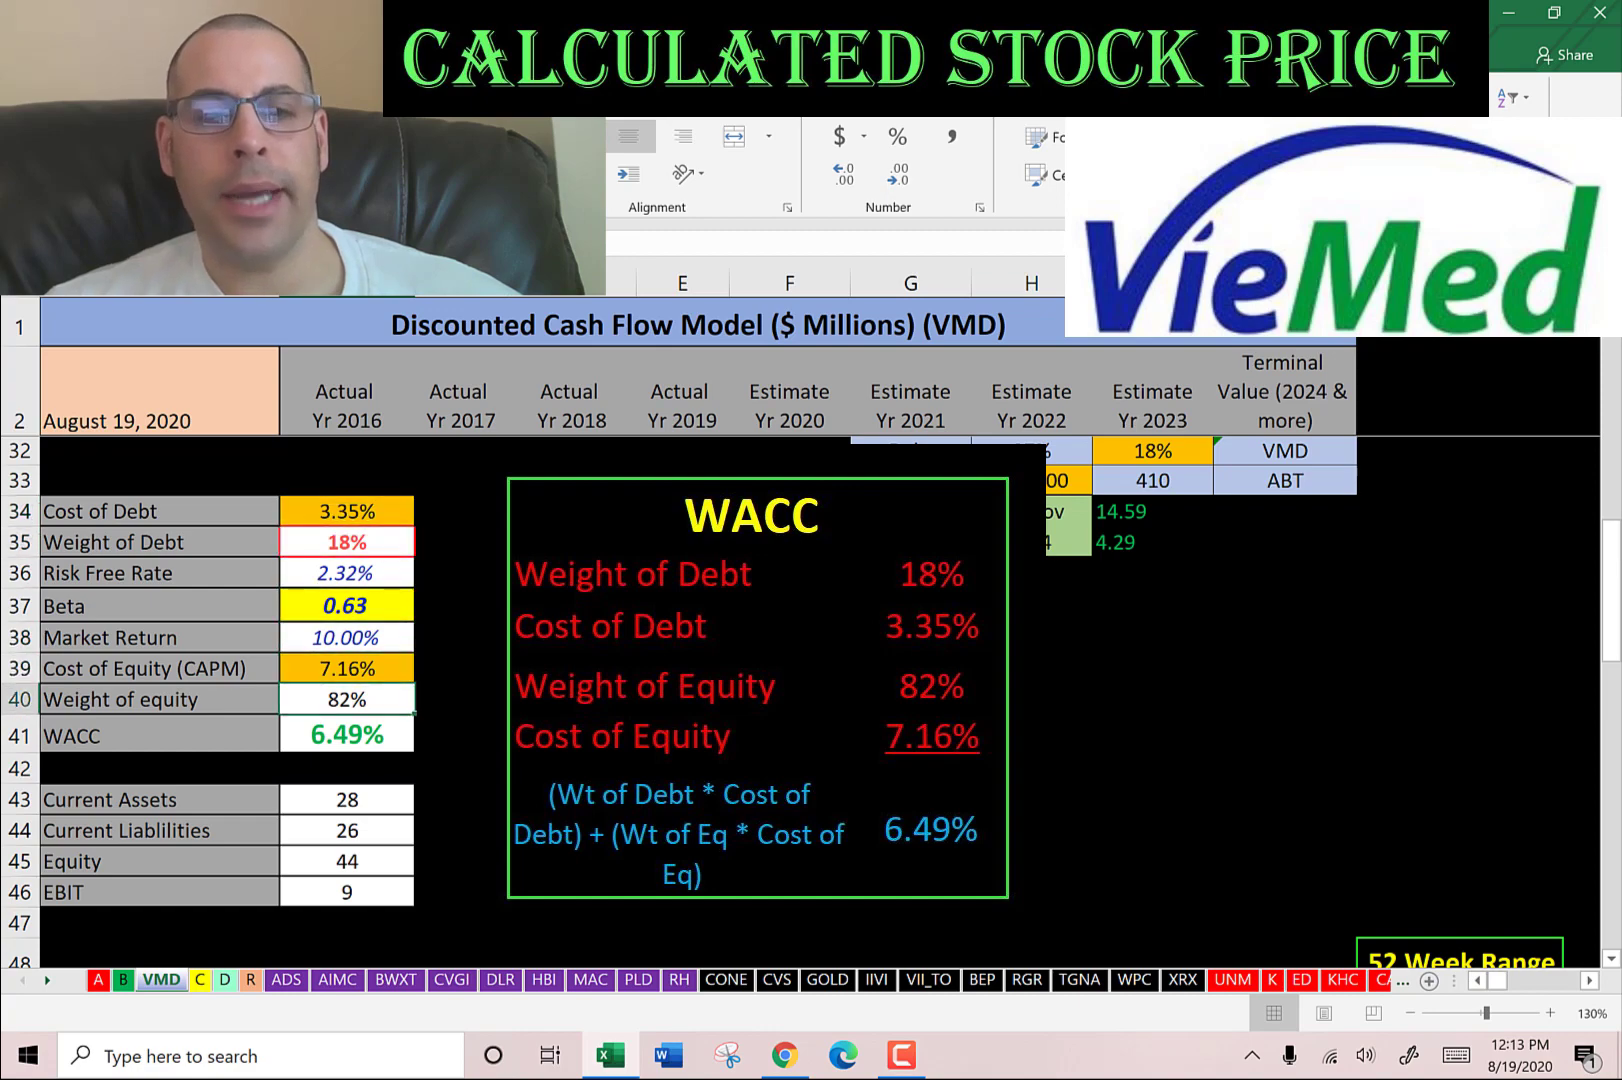
{"action": "scroll", "coordinate": [819, 452], "scroll_direction": "up", "scroll_amount": 10}
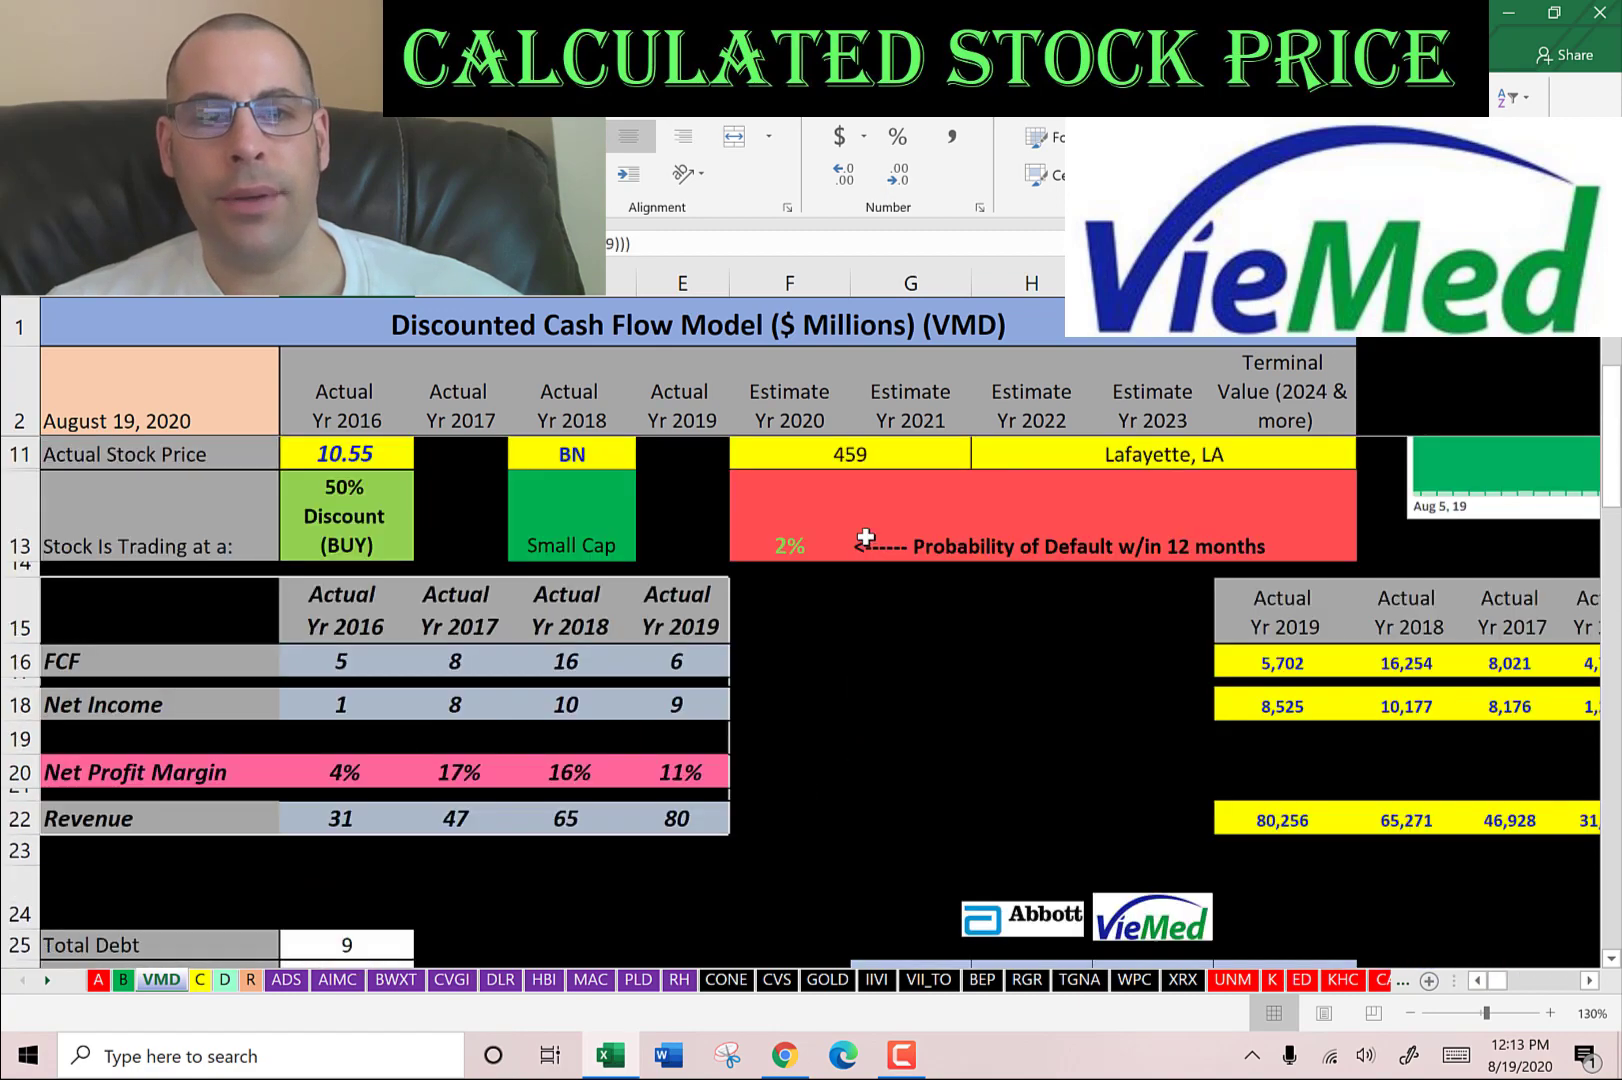
{"action": "left_click", "coordinate": [819, 452]}
{"action": "key", "text": "Right"}
{"action": "key", "text": "Right"}
{"action": "key", "text": "Right"}
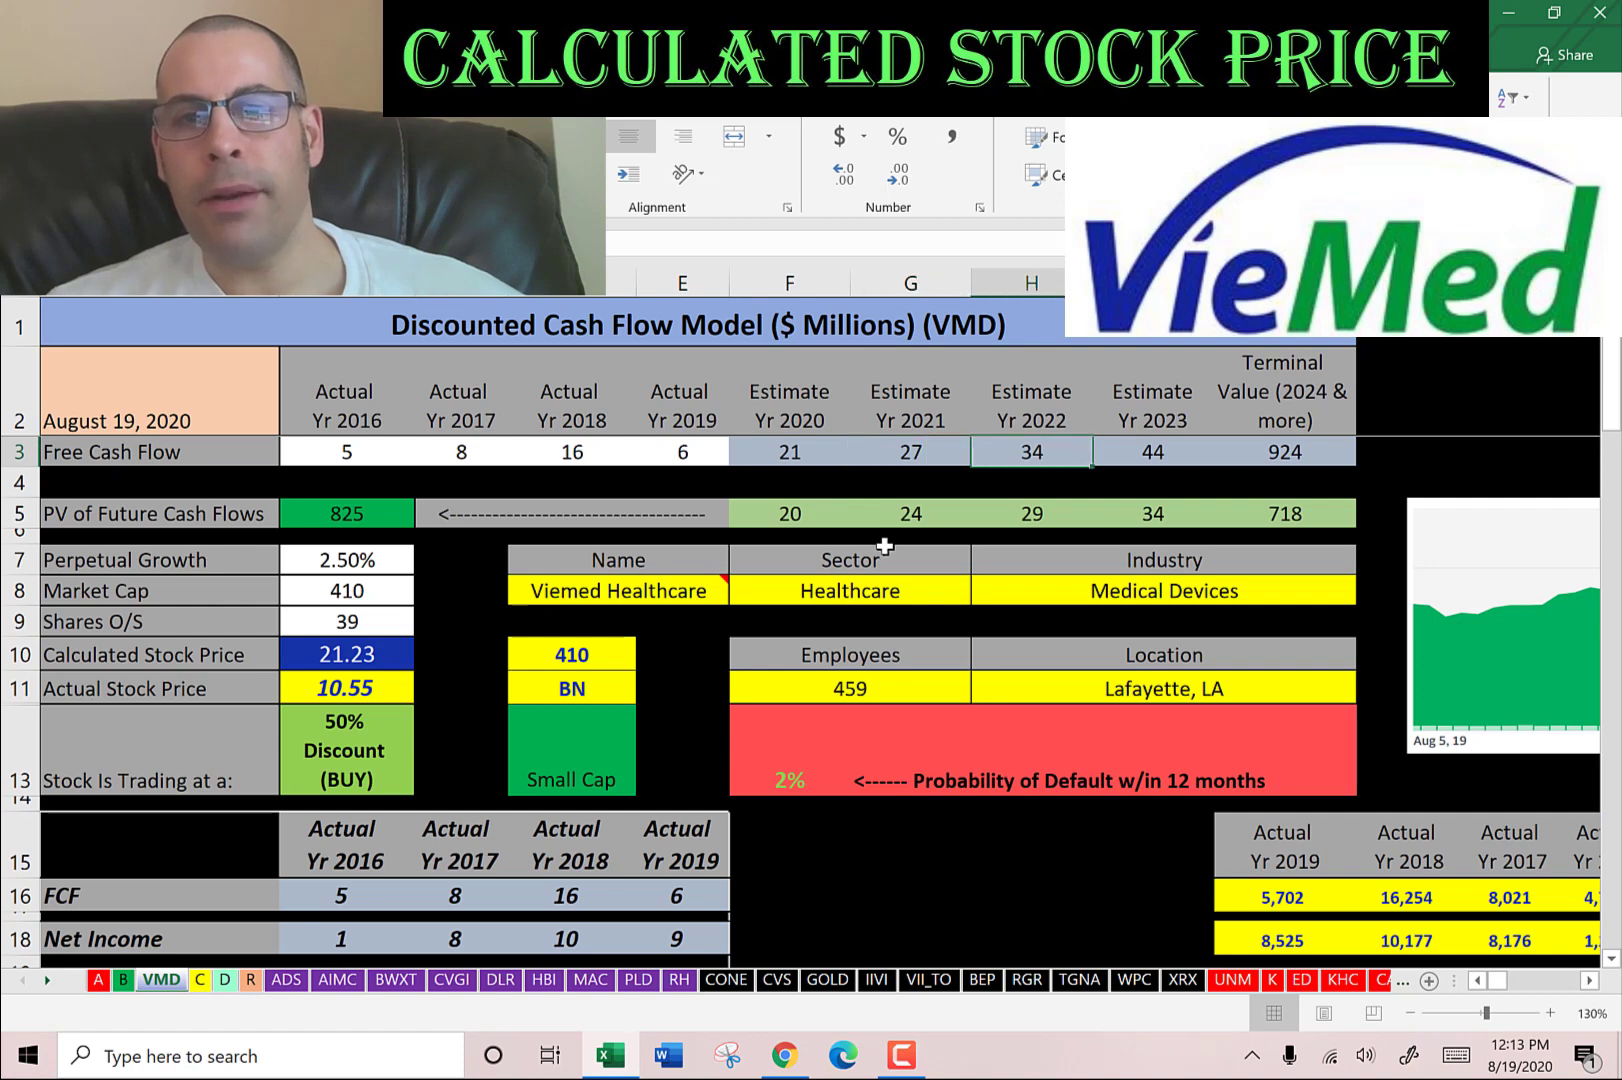
{"action": "key", "text": "Left"}
{"action": "key", "text": "Left"}
{"action": "key", "text": "Left"}
{"action": "key", "text": "Right"}
{"action": "key", "text": "Right"}
{"action": "key", "text": "Right"}
{"action": "key", "text": "Right"}
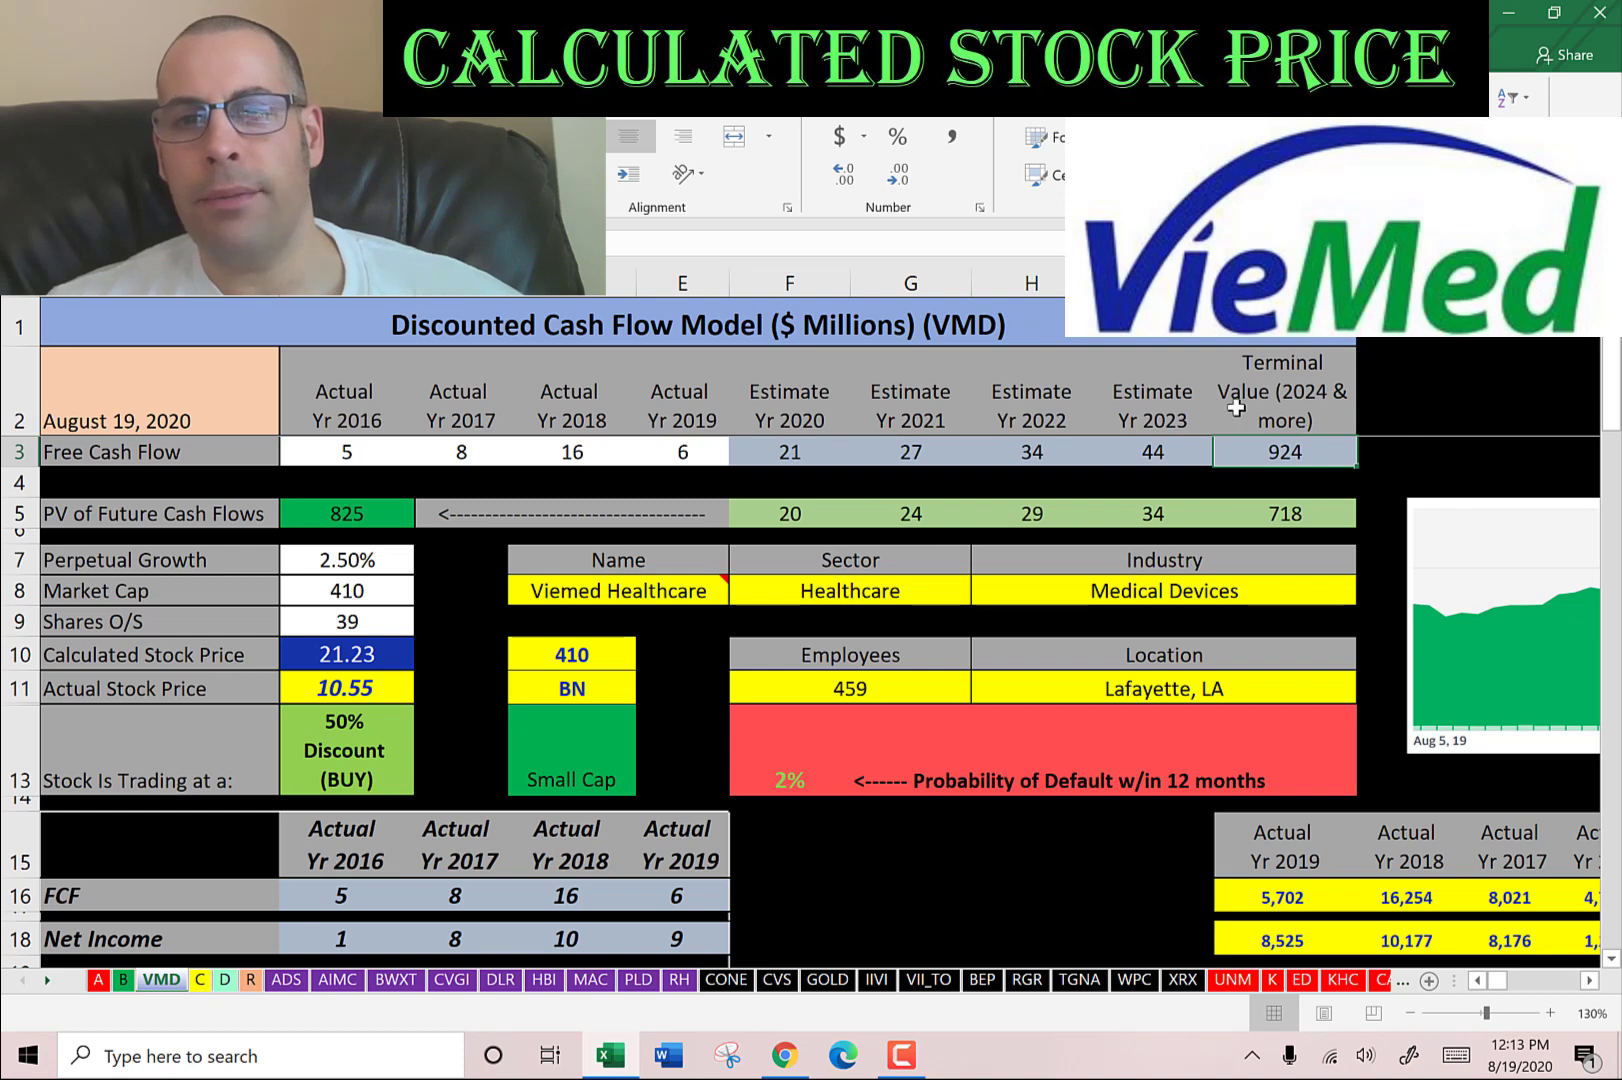
{"action": "left_click", "coordinate": [1305, 515]}
{"action": "key", "text": "Left"}
{"action": "key", "text": "Left"}
{"action": "key", "text": "Left"}
{"action": "key", "text": "Left"}
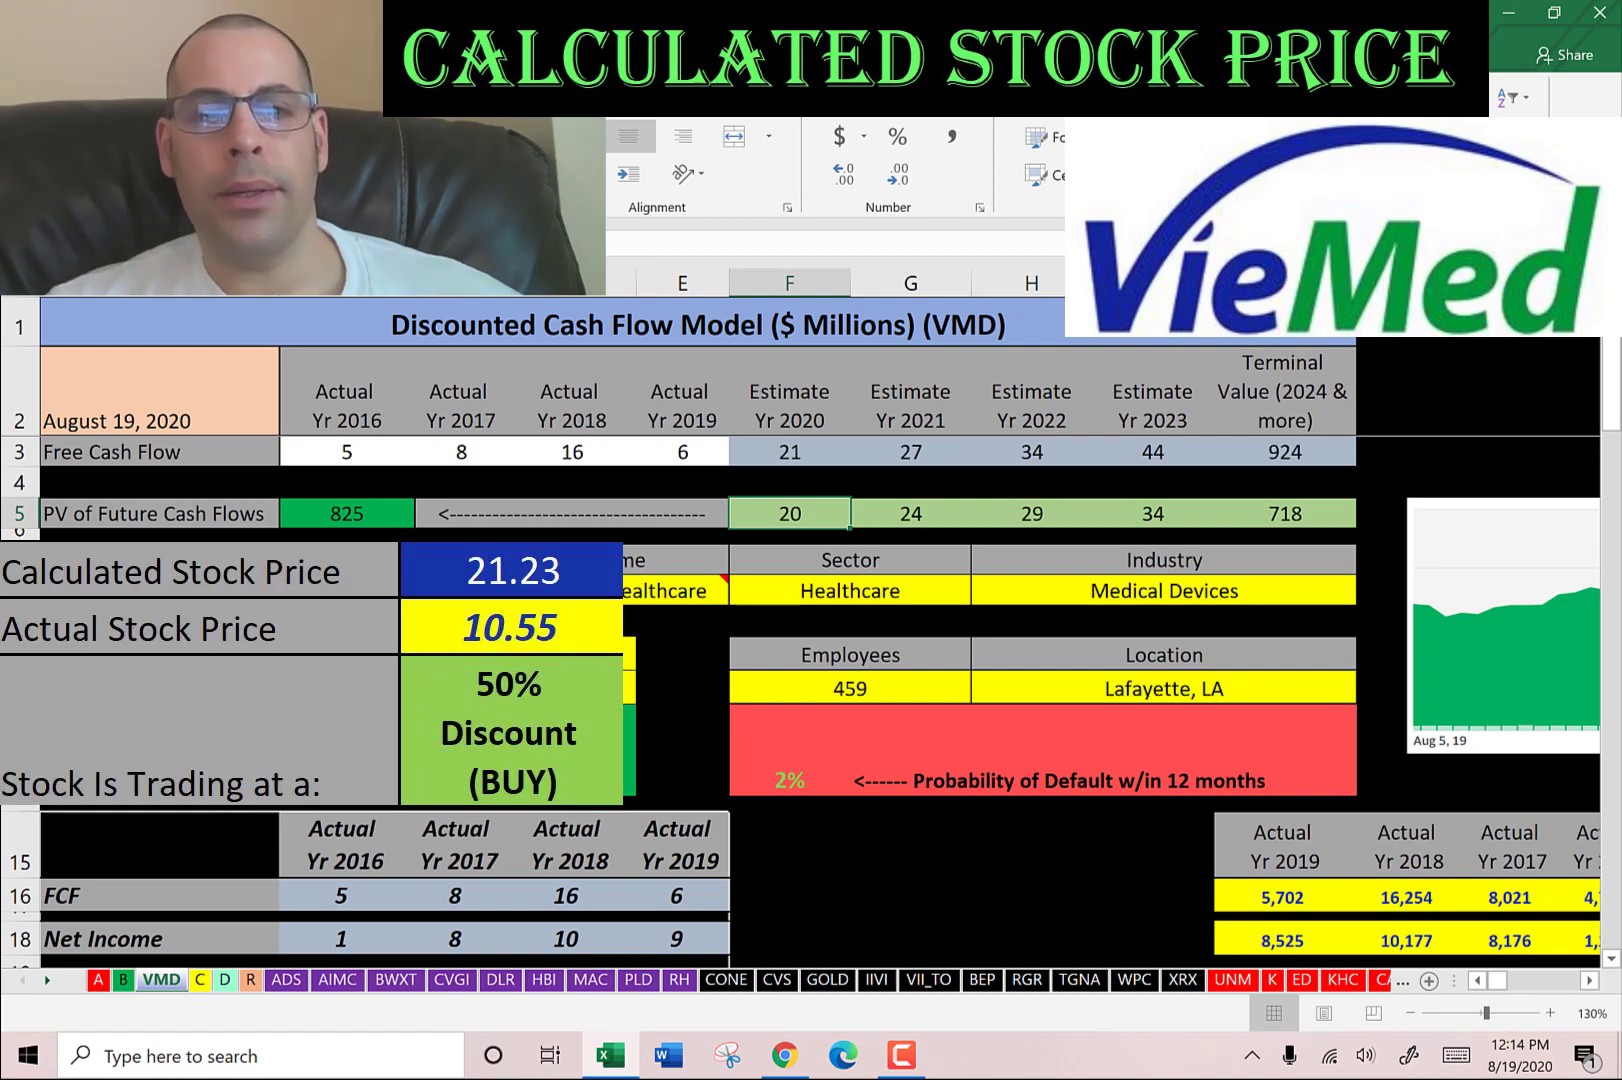
{"action": "left_click", "coordinate": [510, 730]}
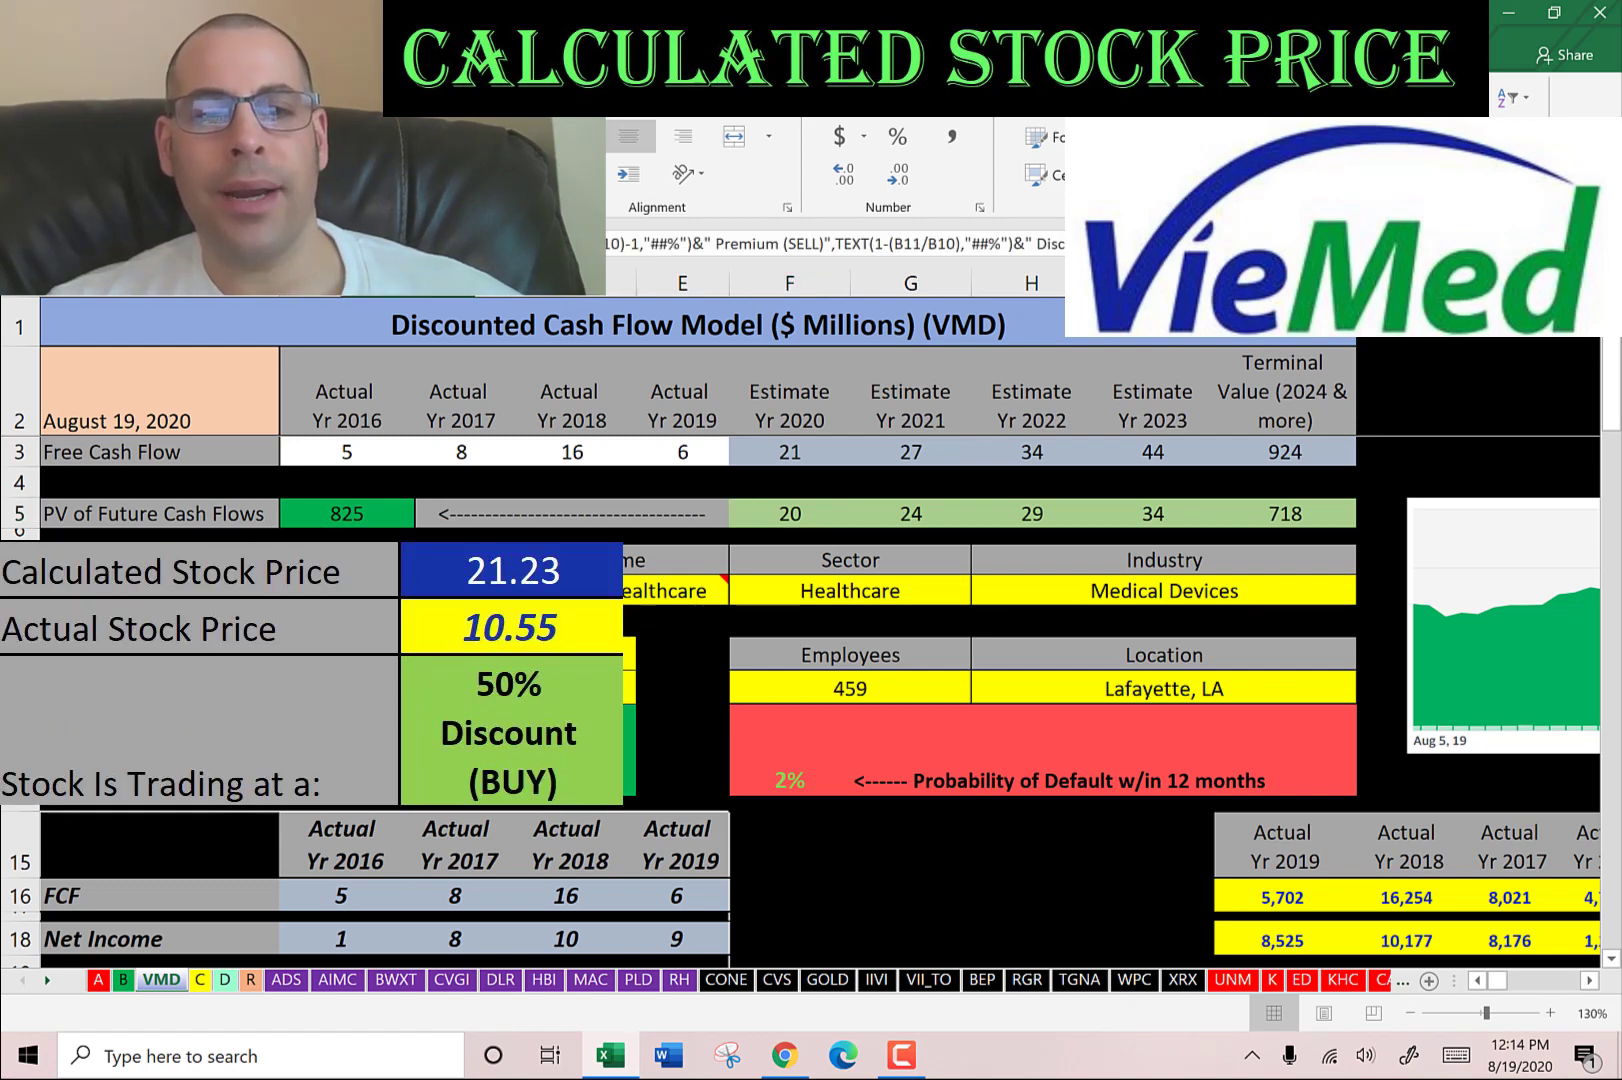
{"action": "key", "text": "alt+Tab"}
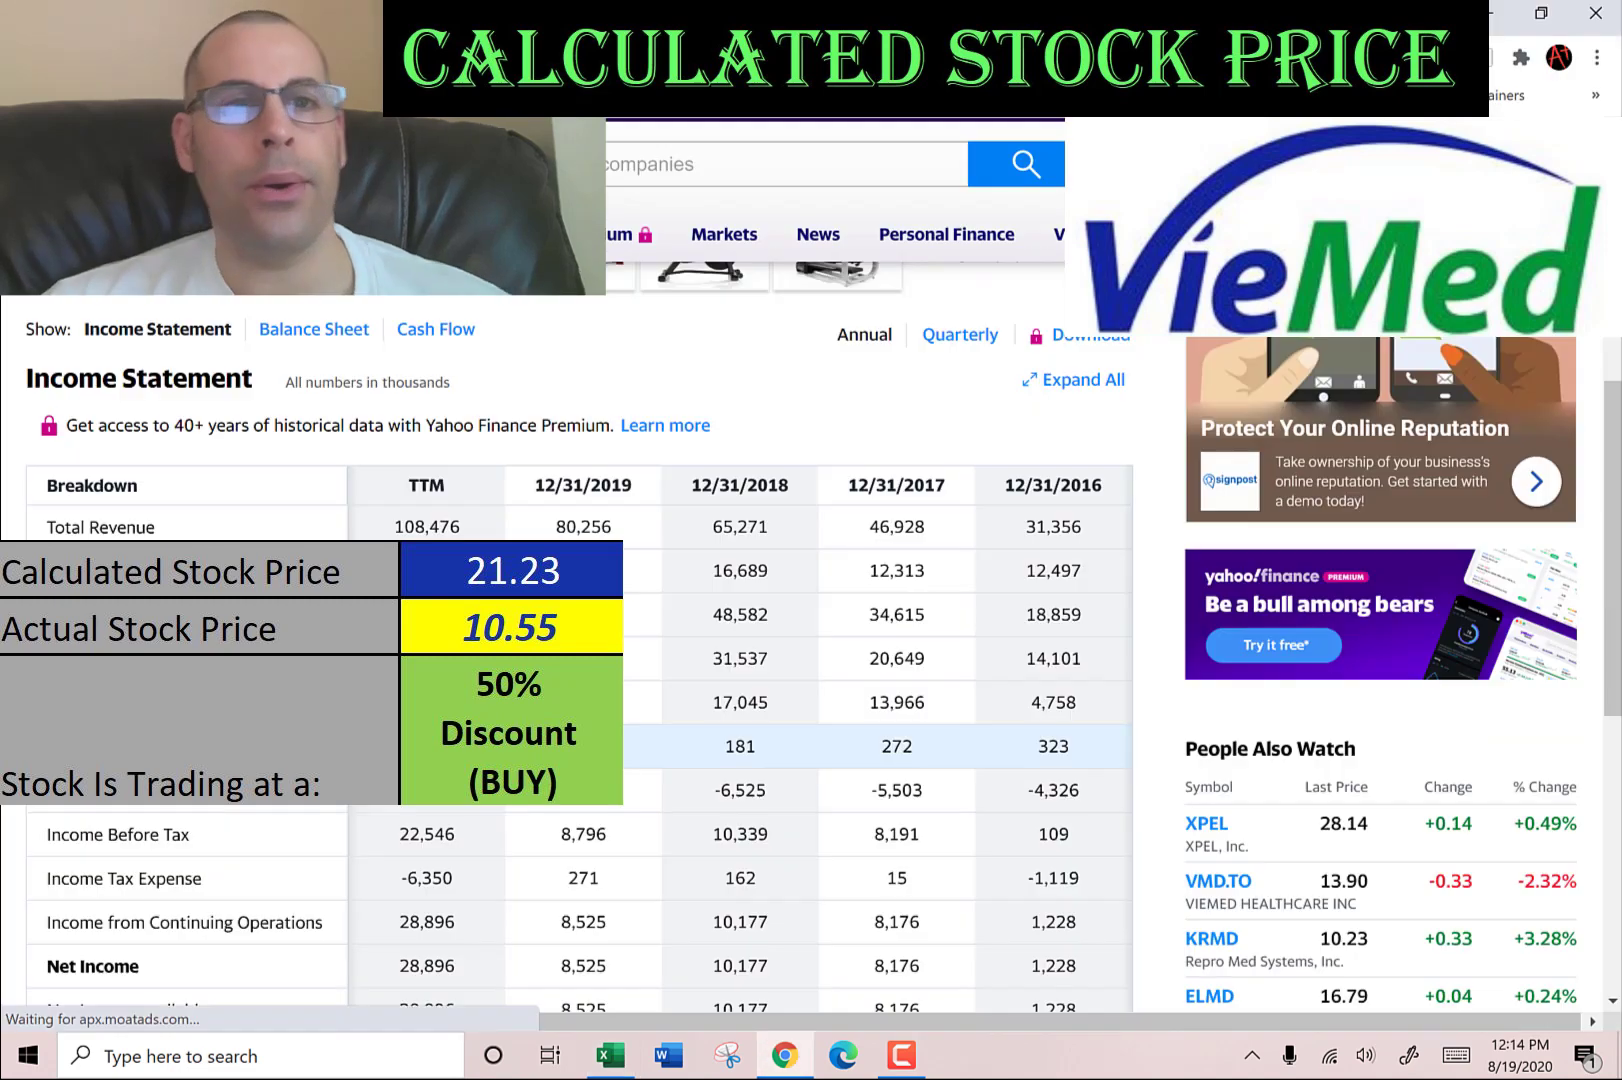
{"action": "key", "text": "ctrl+Tab"}
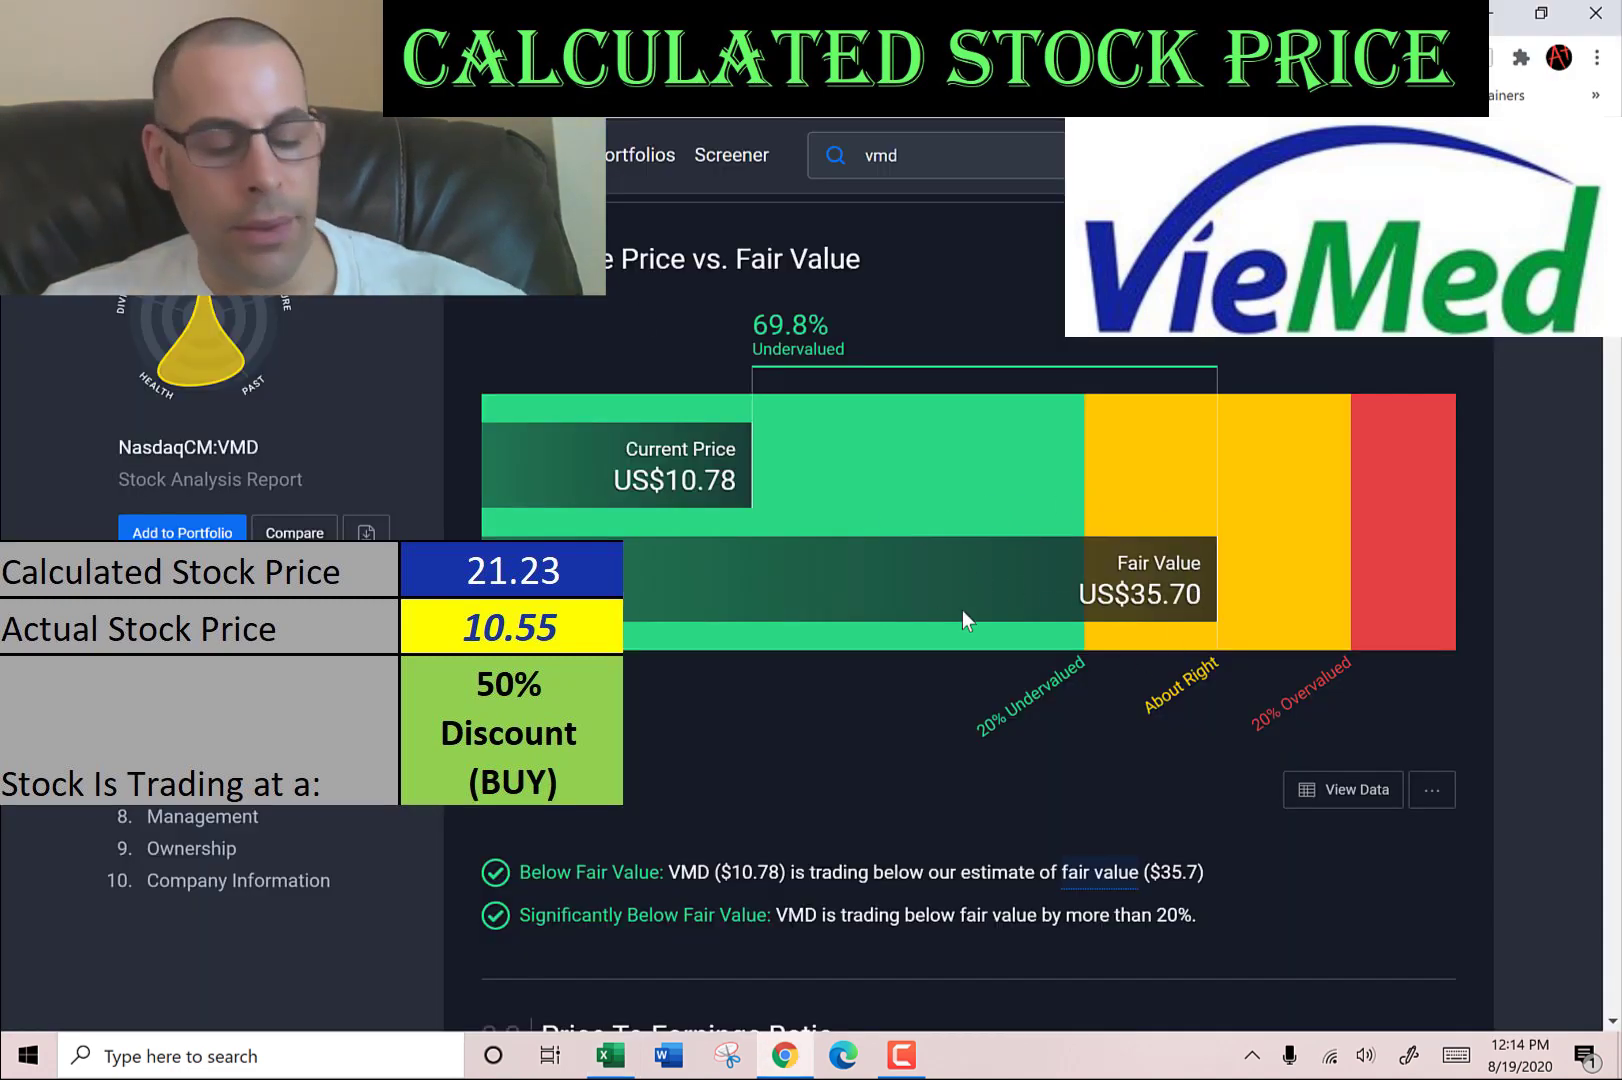
{"action": "key", "text": "alt+Tab"}
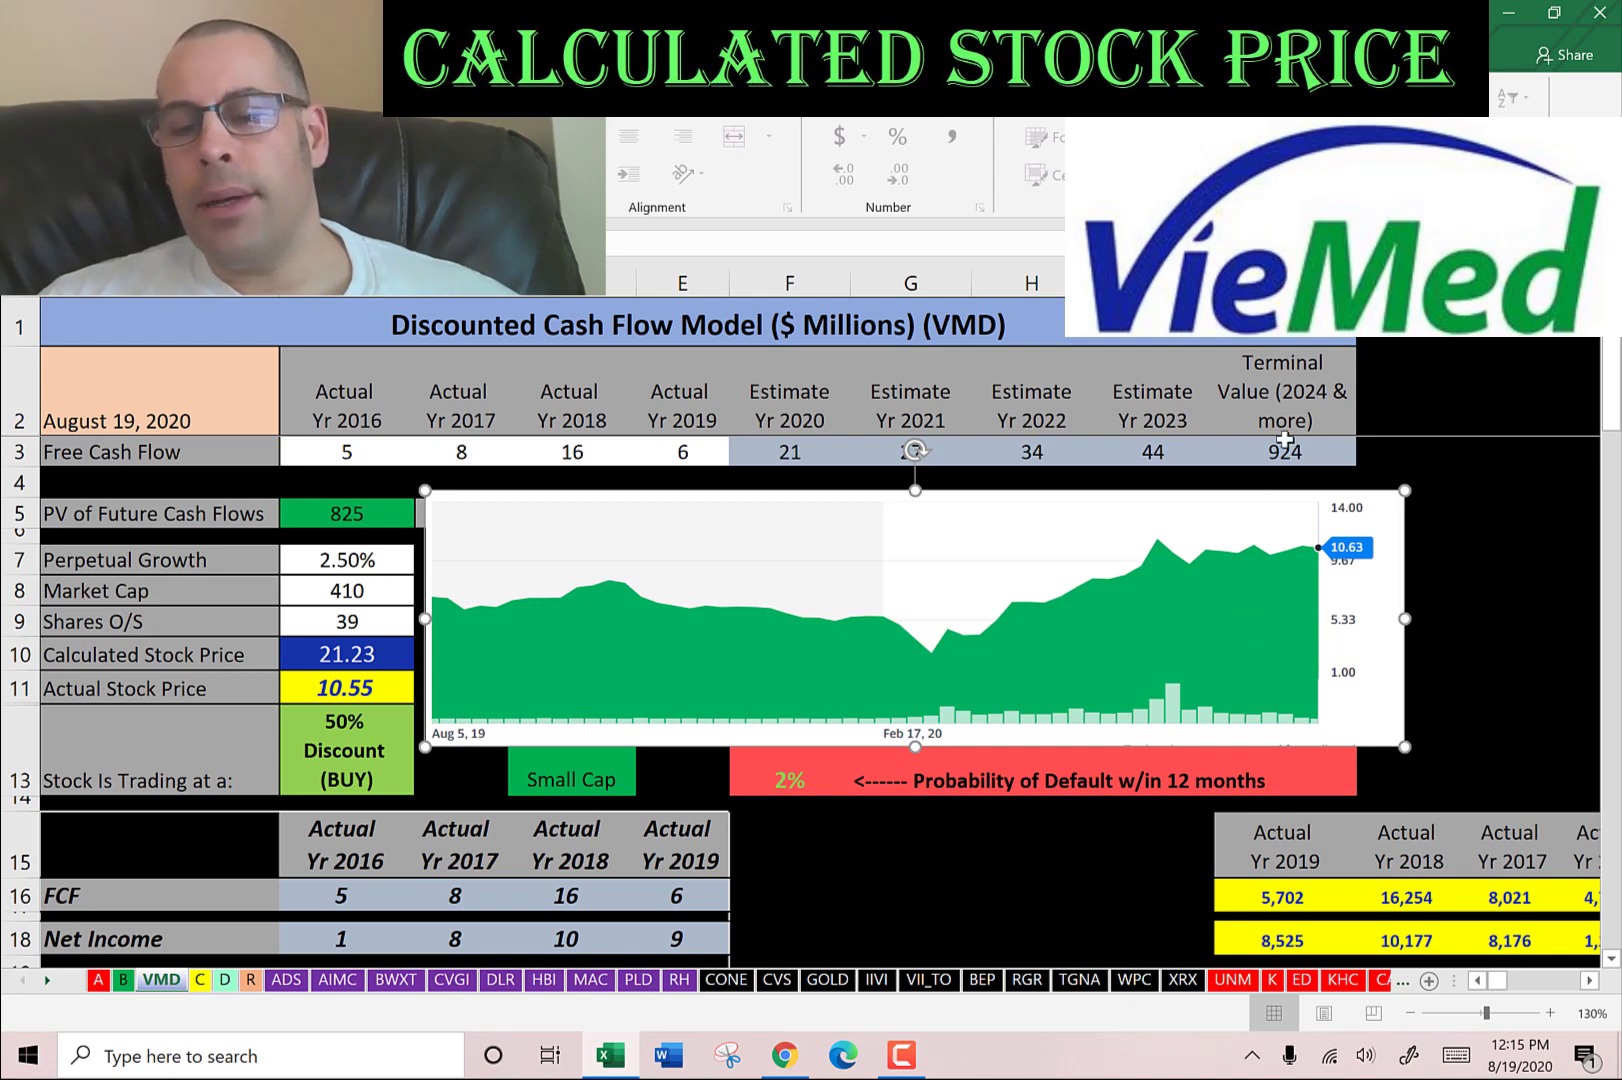
{"action": "scroll", "coordinate": [715, 553], "scroll_direction": "down", "scroll_amount": 8}
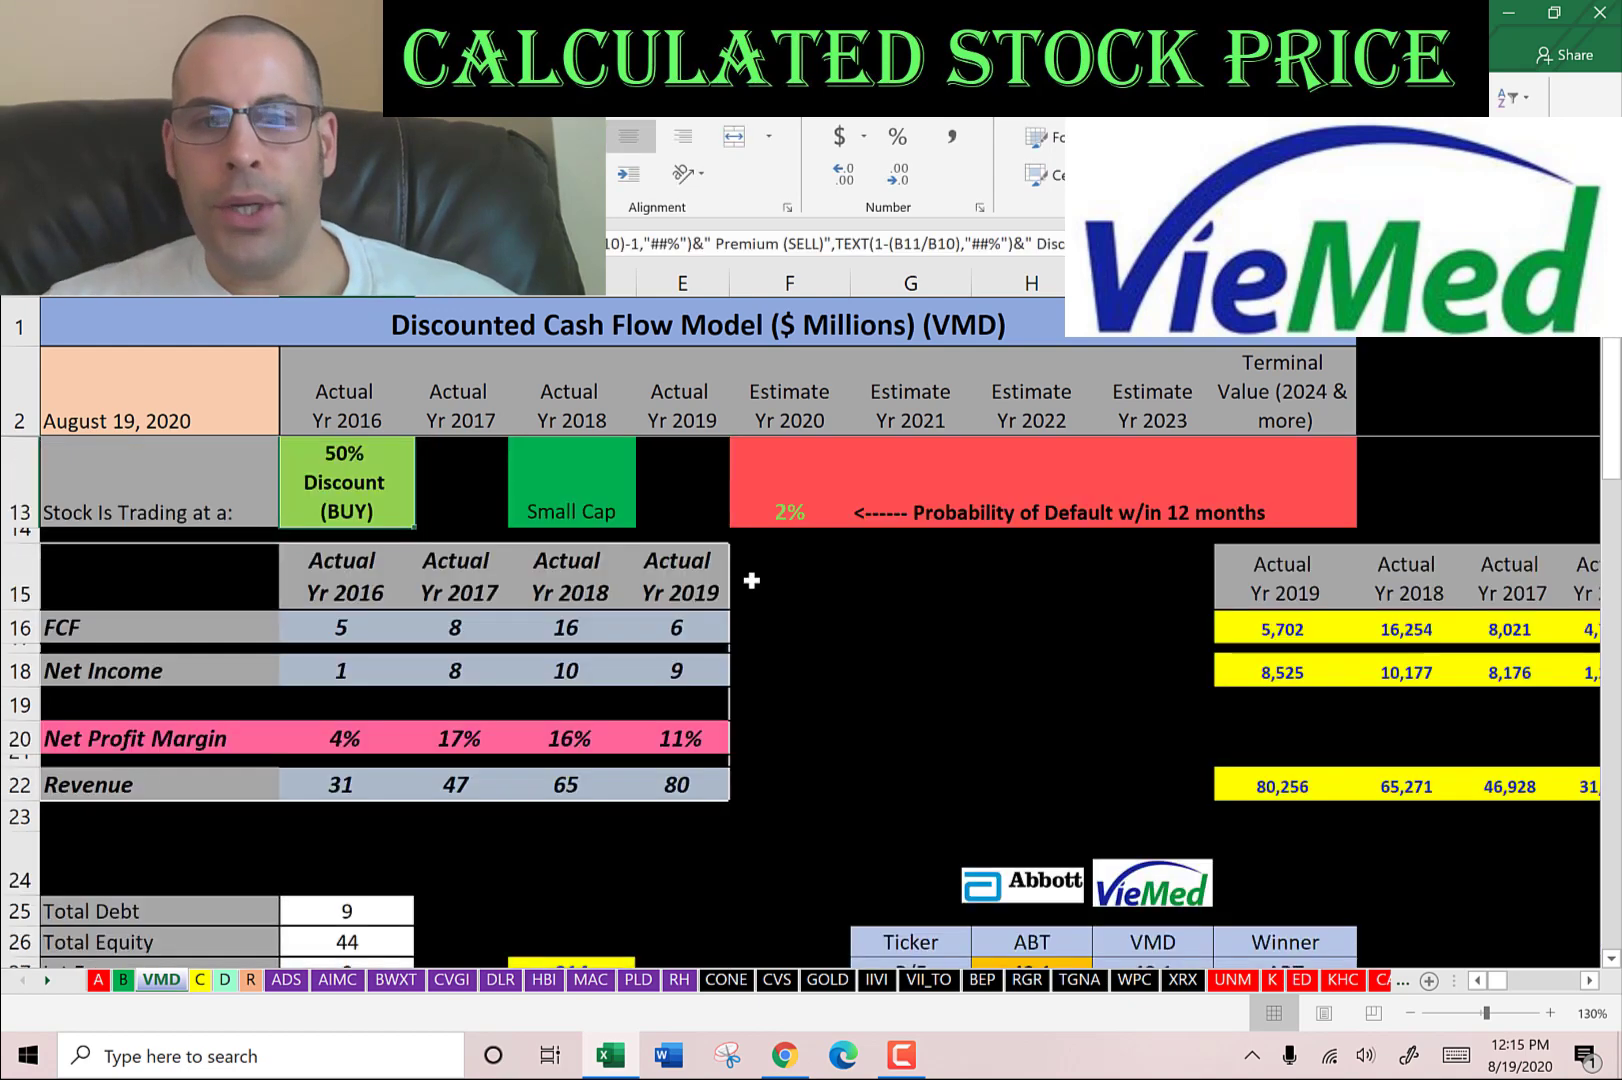
{"action": "scroll", "coordinate": [623, 679], "scroll_direction": "down", "scroll_amount": 1}
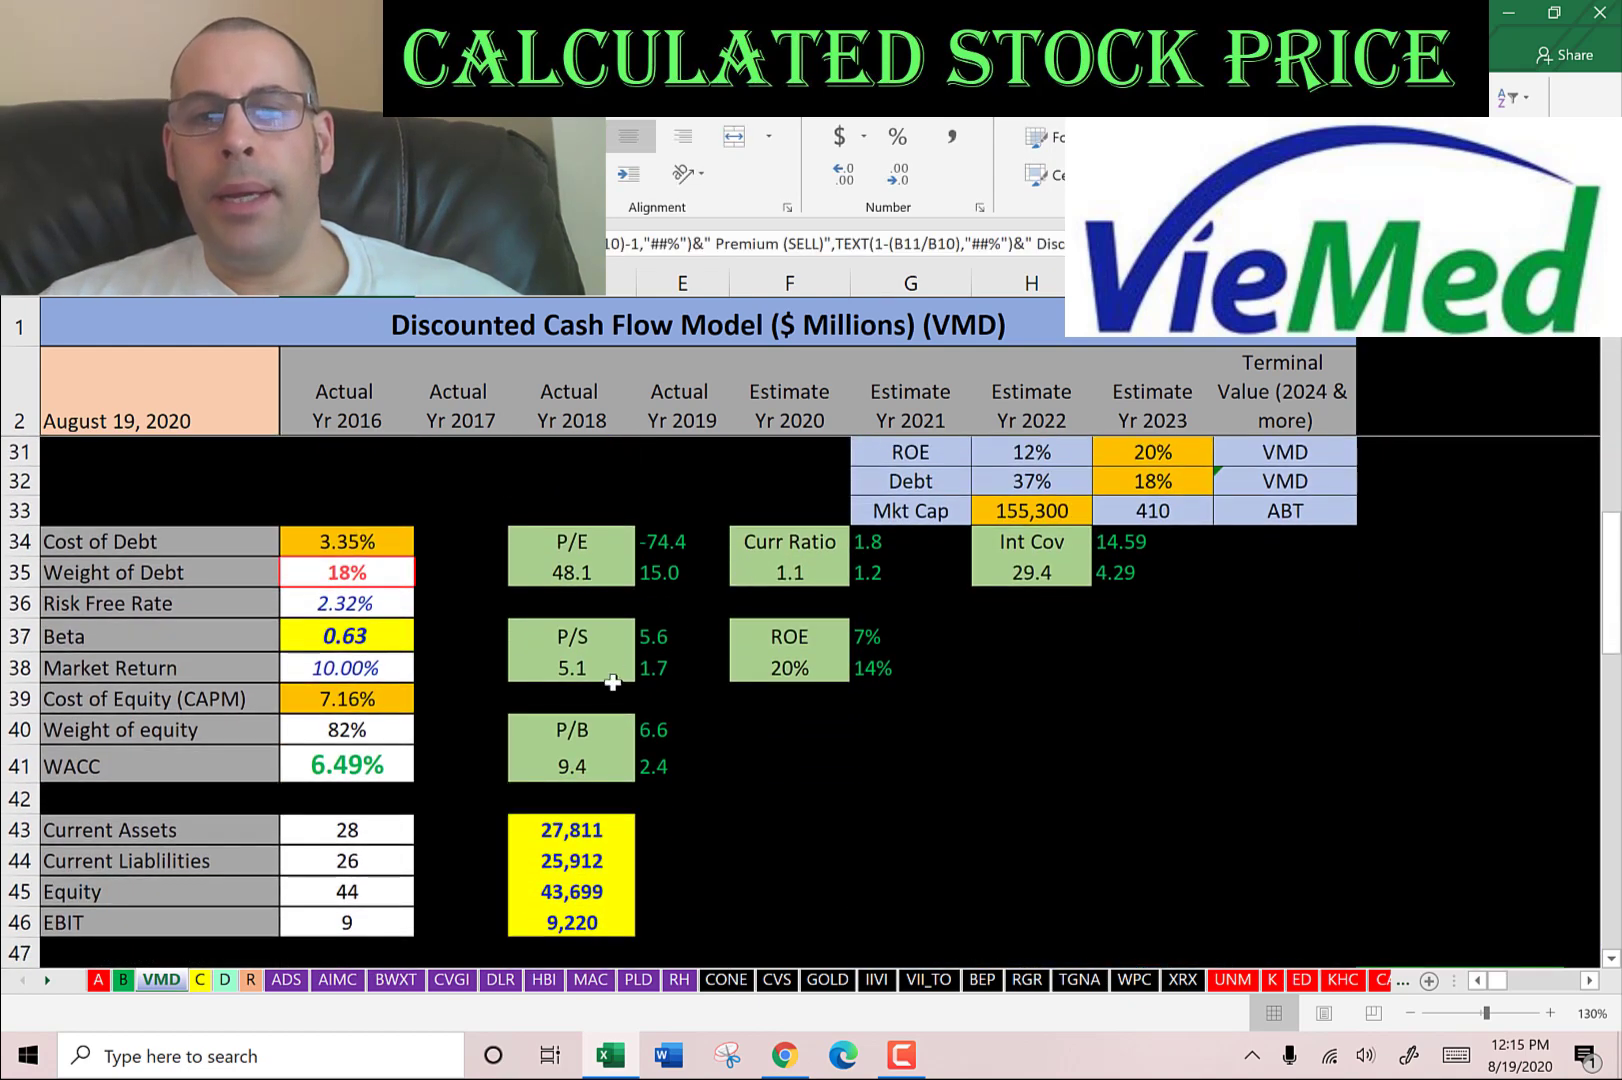
{"action": "left_click", "coordinate": [603, 678]}
{"action": "left_click", "coordinate": [603, 765]}
{"action": "scroll", "coordinate": [662, 618], "scroll_direction": "down", "scroll_amount": 4}
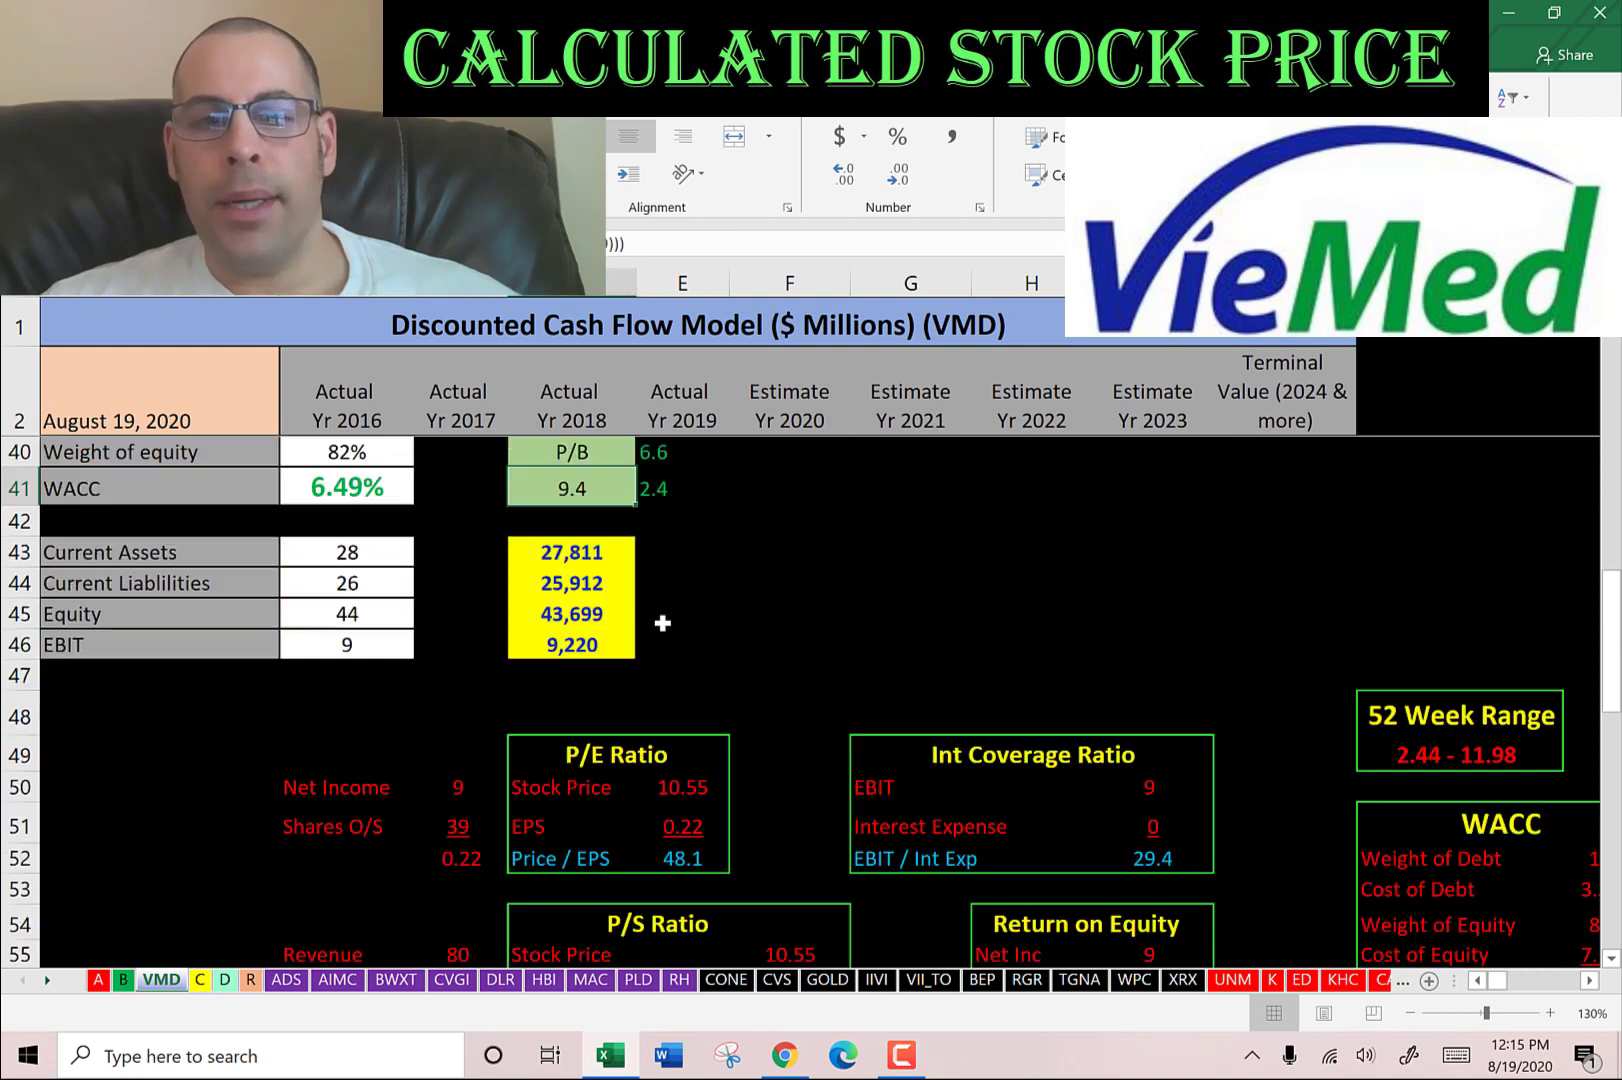
{"action": "scroll", "coordinate": [662, 618], "scroll_direction": "down", "scroll_amount": 1}
{"action": "left_click", "coordinate": [675, 562]}
{"action": "left_click", "coordinate": [677, 636]}
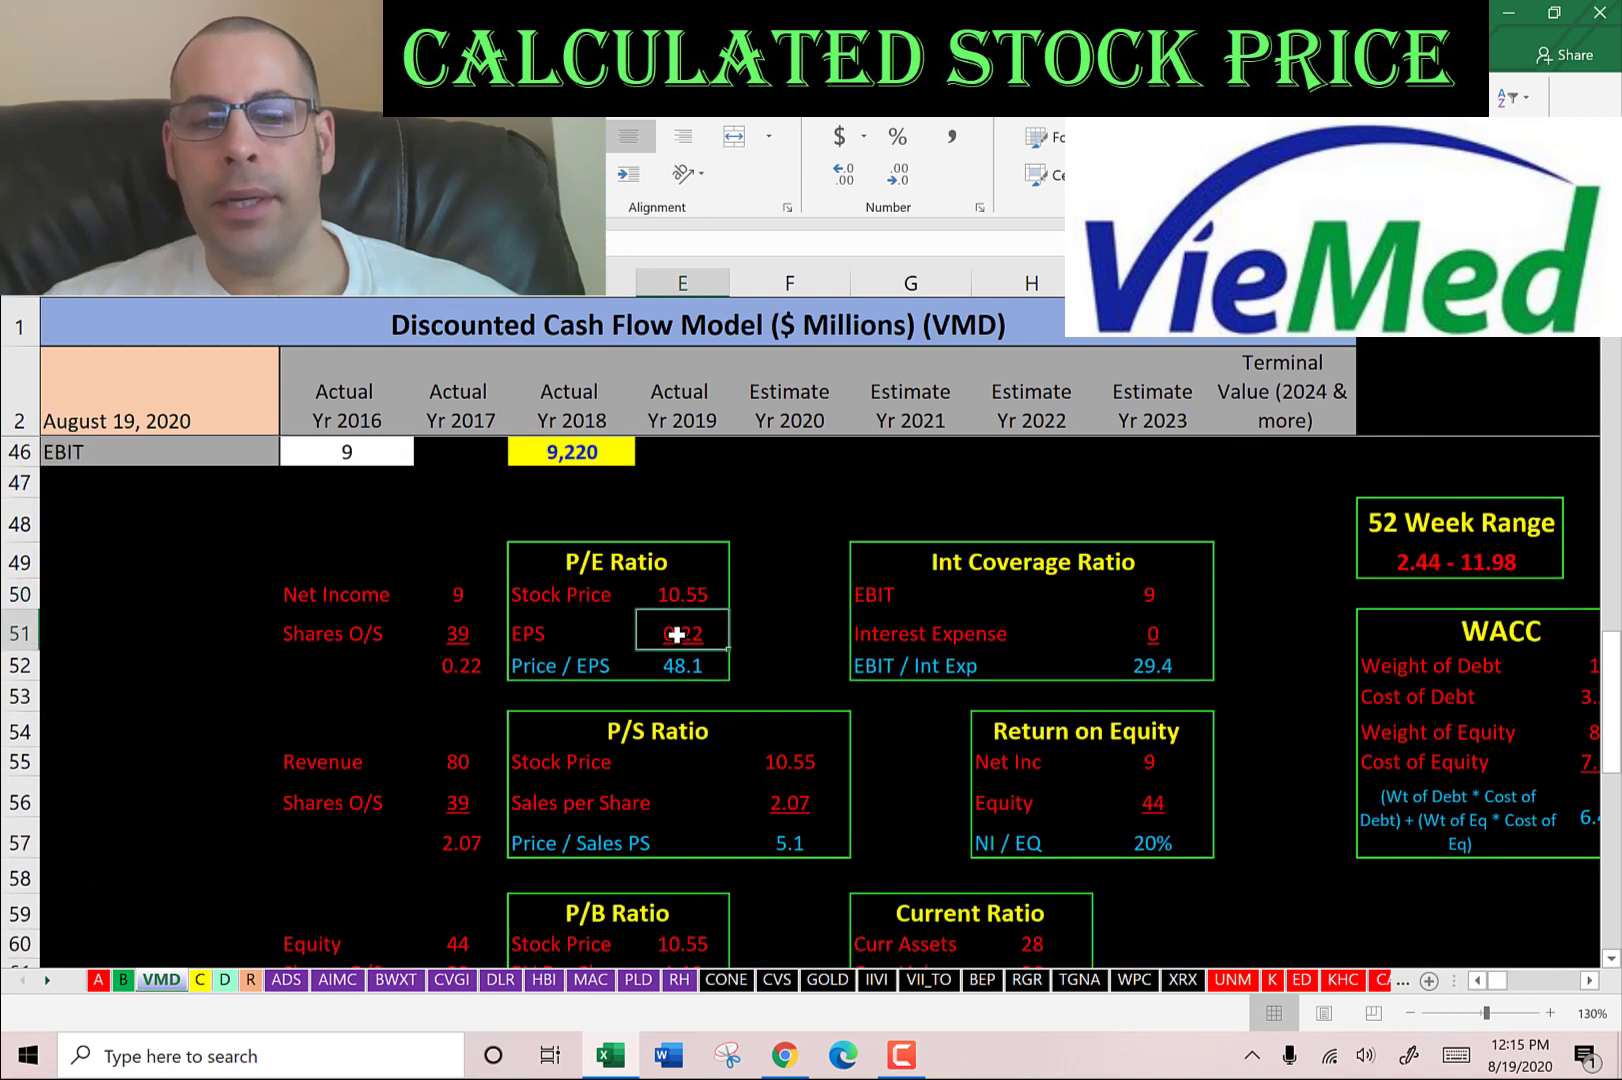
{"action": "left_click", "coordinate": [440, 590]}
{"action": "left_click", "coordinate": [450, 630]}
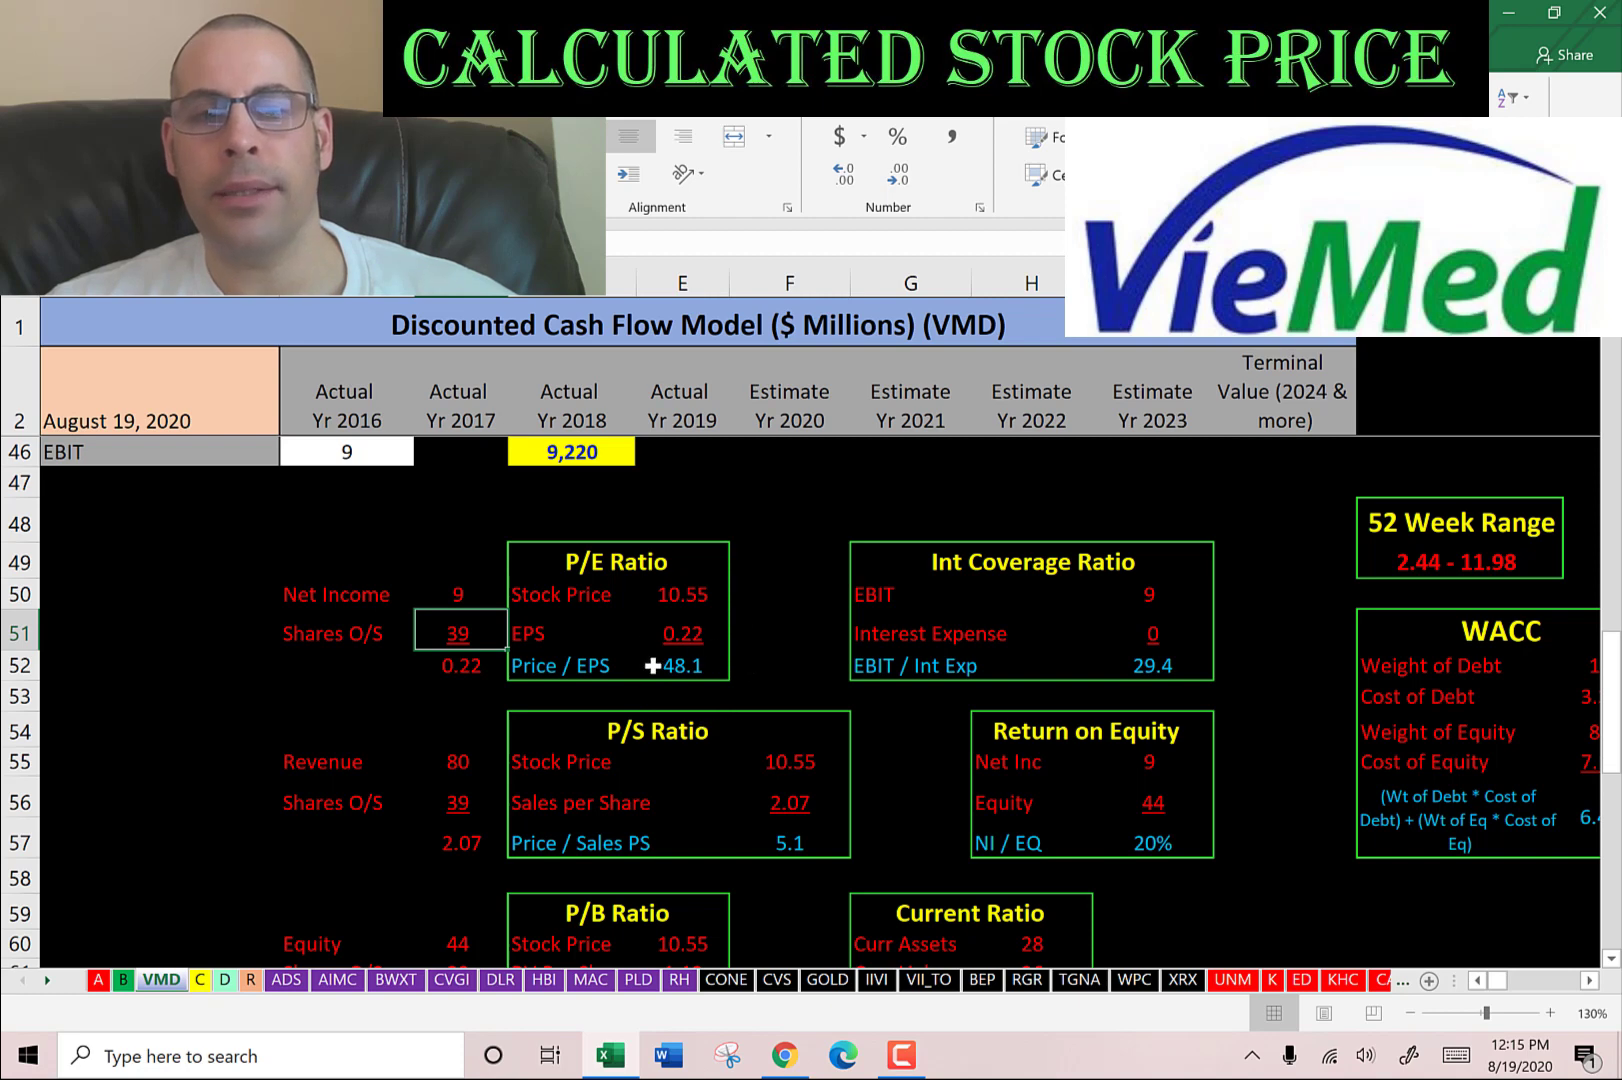
{"action": "scroll", "coordinate": [806, 600], "scroll_direction": "down", "scroll_amount": 2}
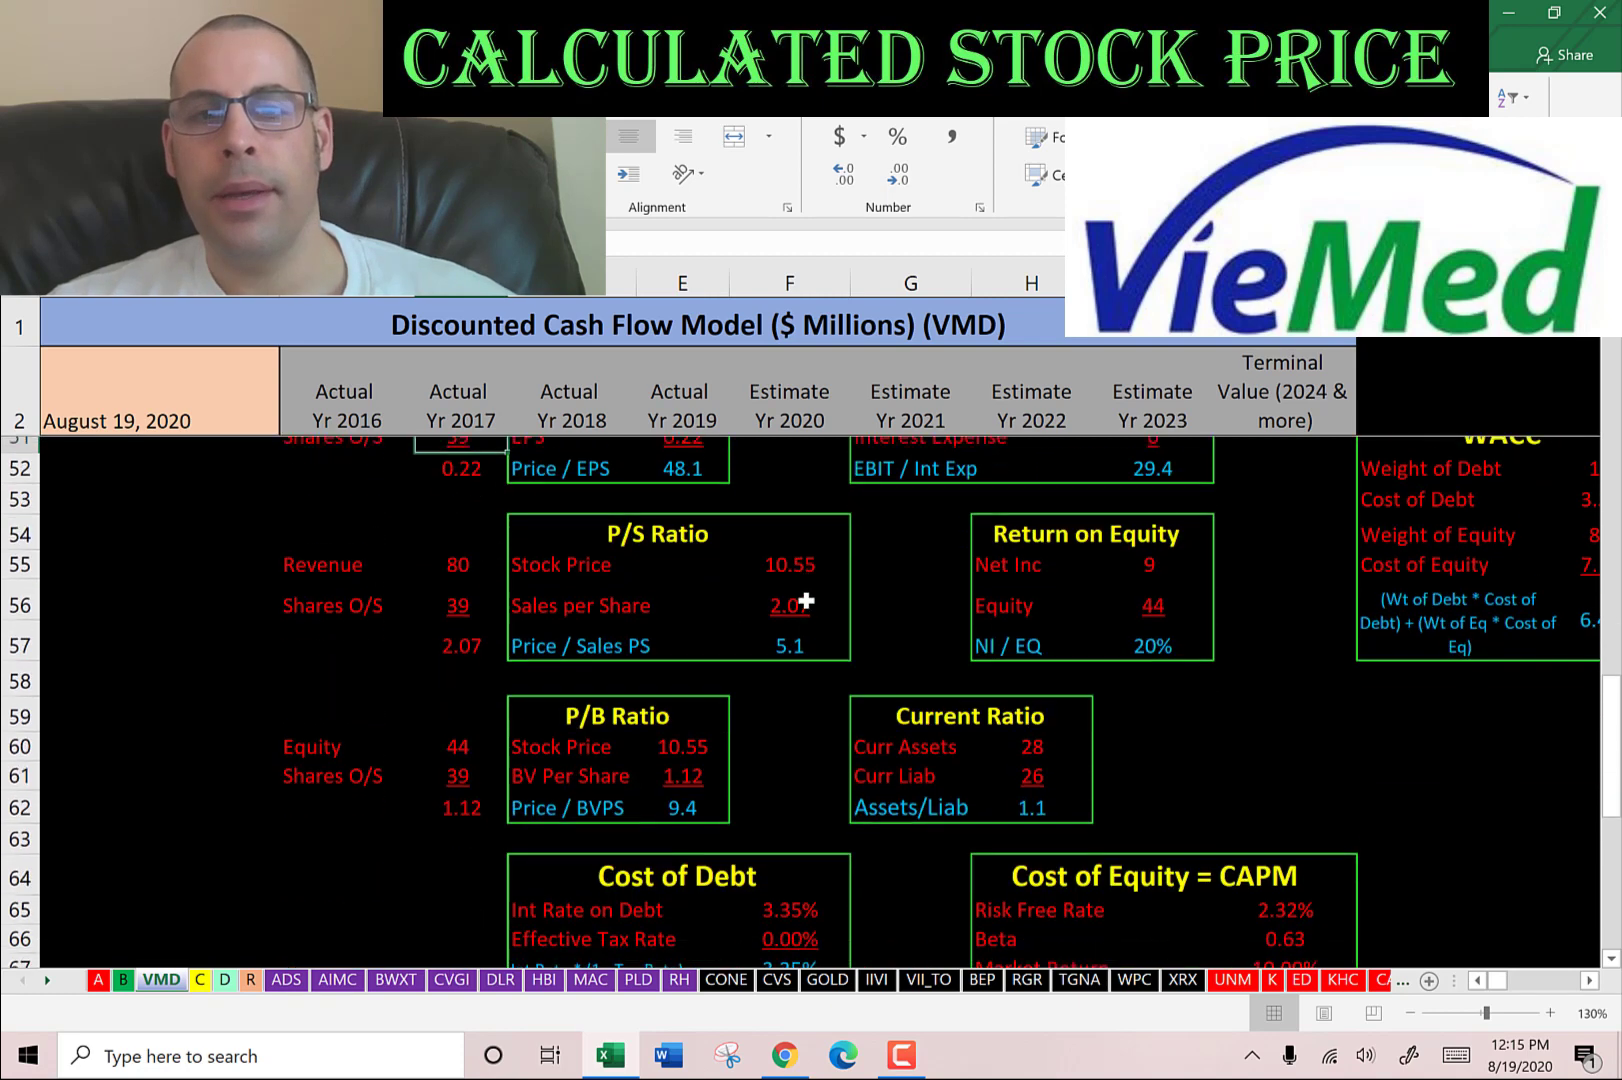
{"action": "left_click", "coordinate": [790, 546]}
{"action": "left_click", "coordinate": [806, 590]}
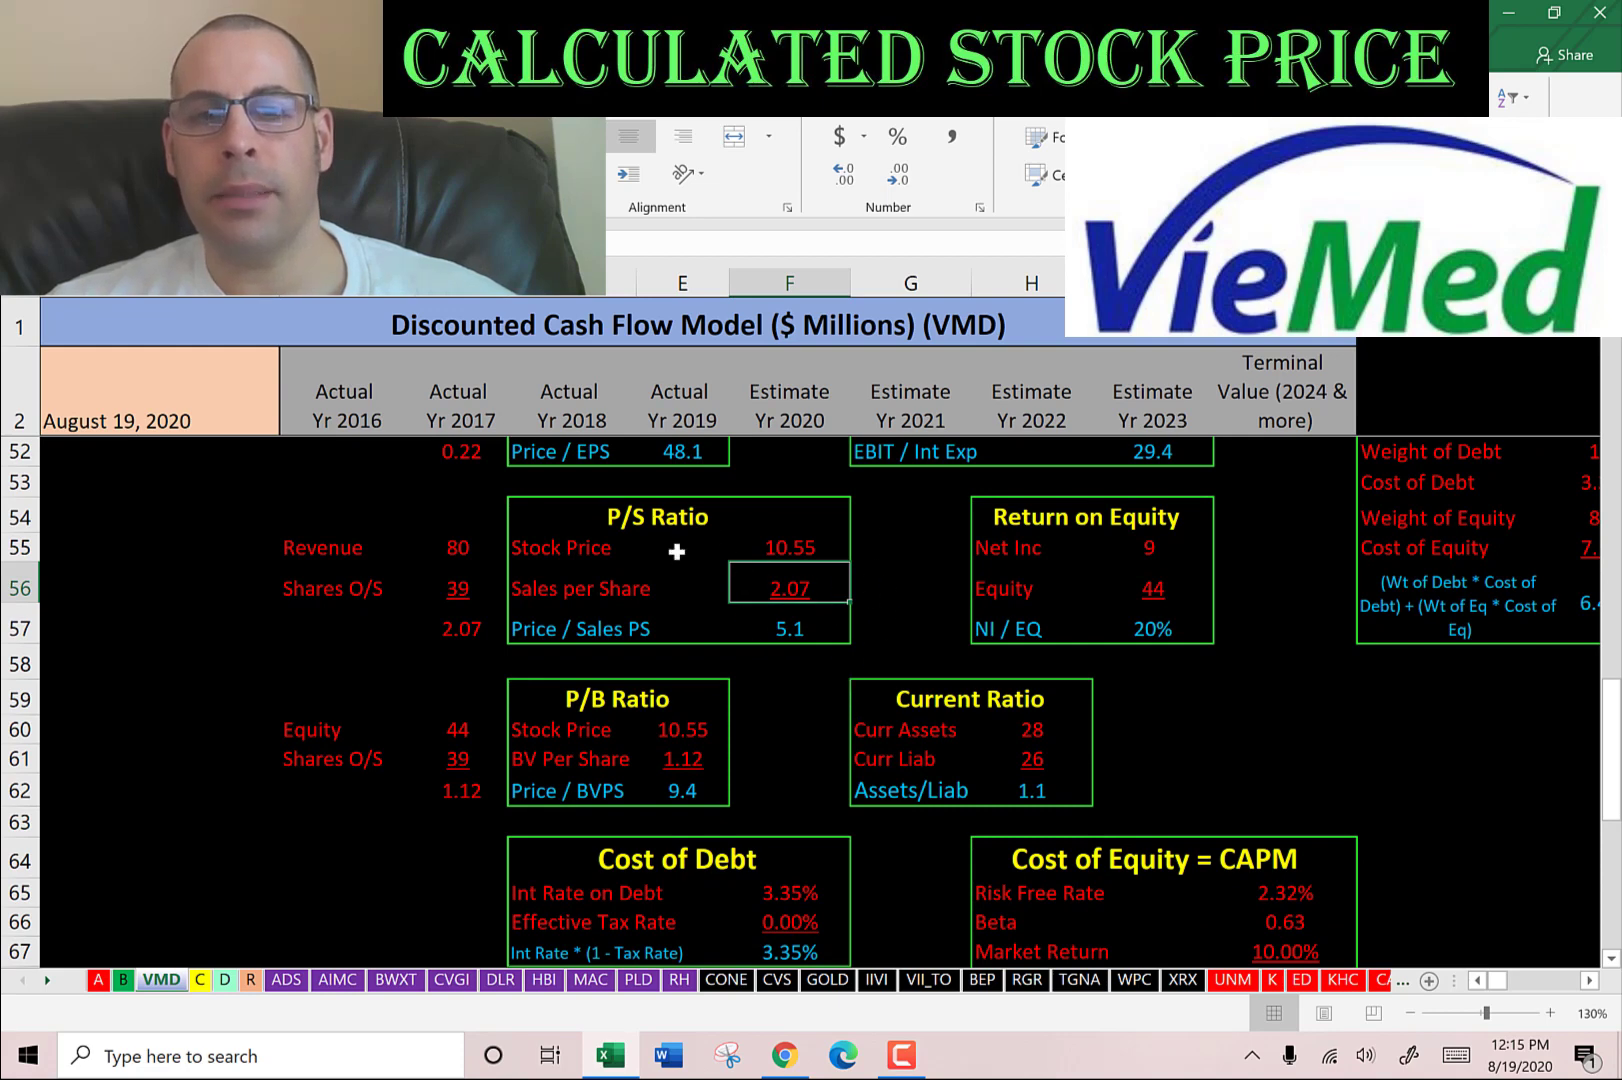
{"action": "left_click", "coordinate": [449, 541]}
{"action": "left_click", "coordinate": [461, 593]}
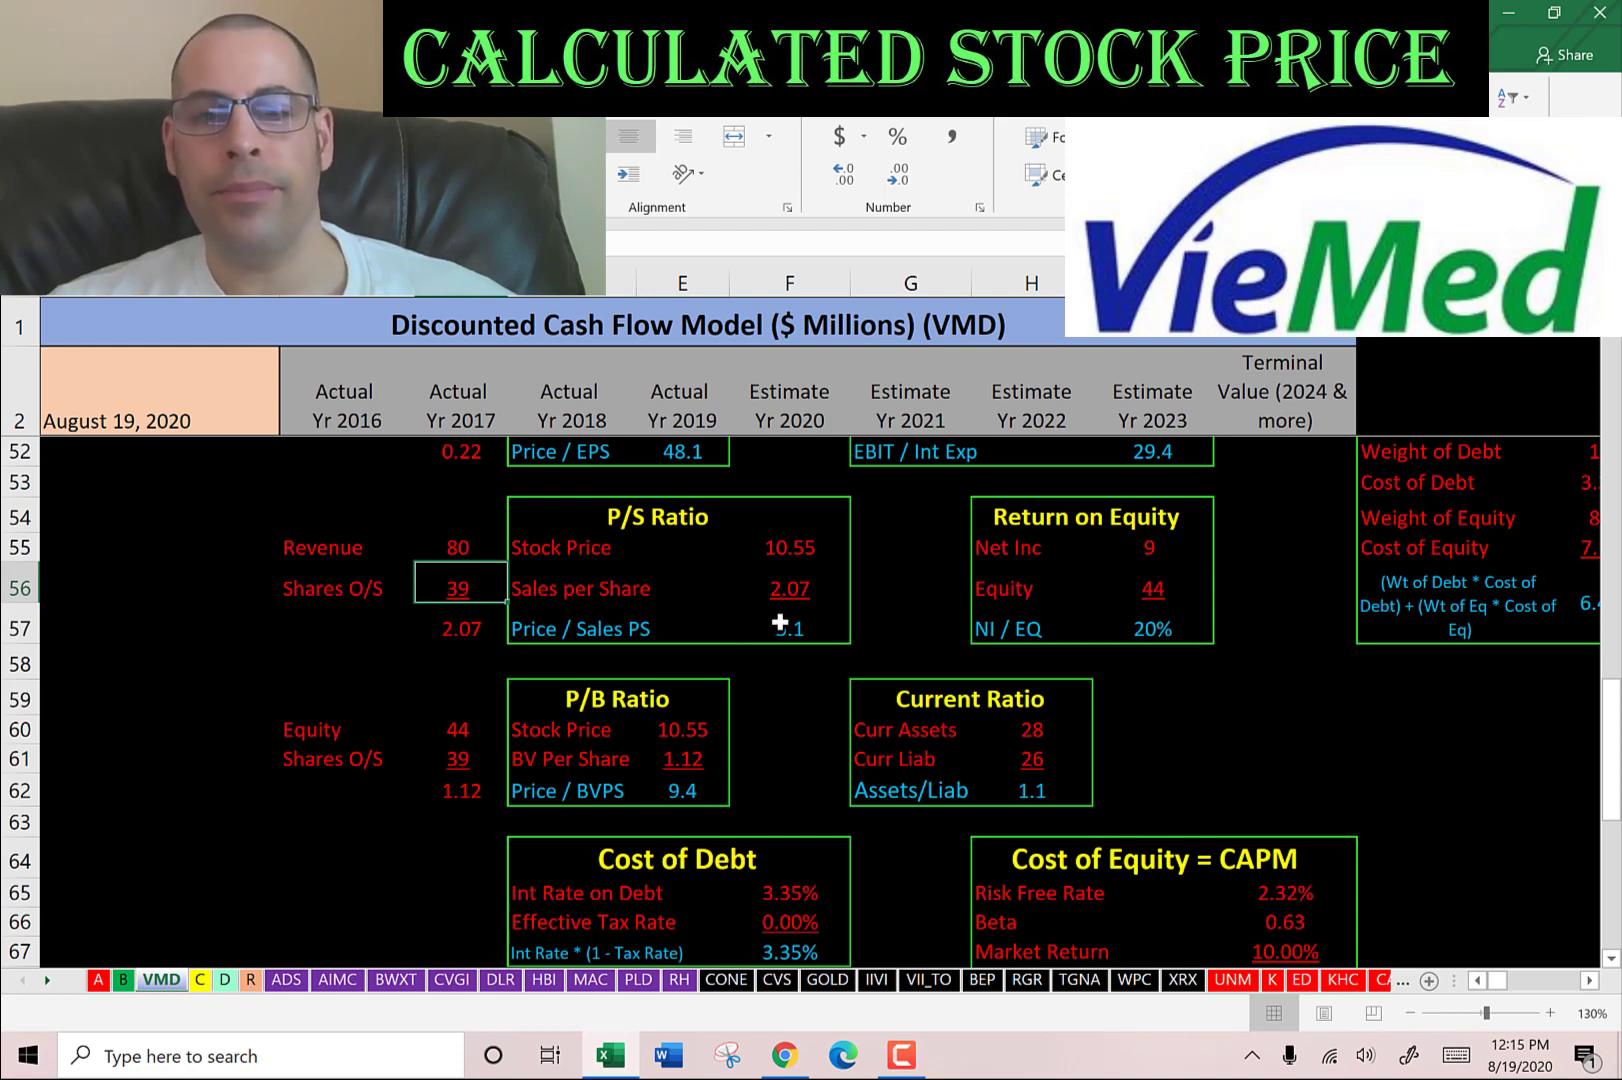
{"action": "scroll", "coordinate": [779, 624], "scroll_direction": "down", "scroll_amount": 2}
{"action": "left_click", "coordinate": [662, 524]}
{"action": "left_click", "coordinate": [677, 563]}
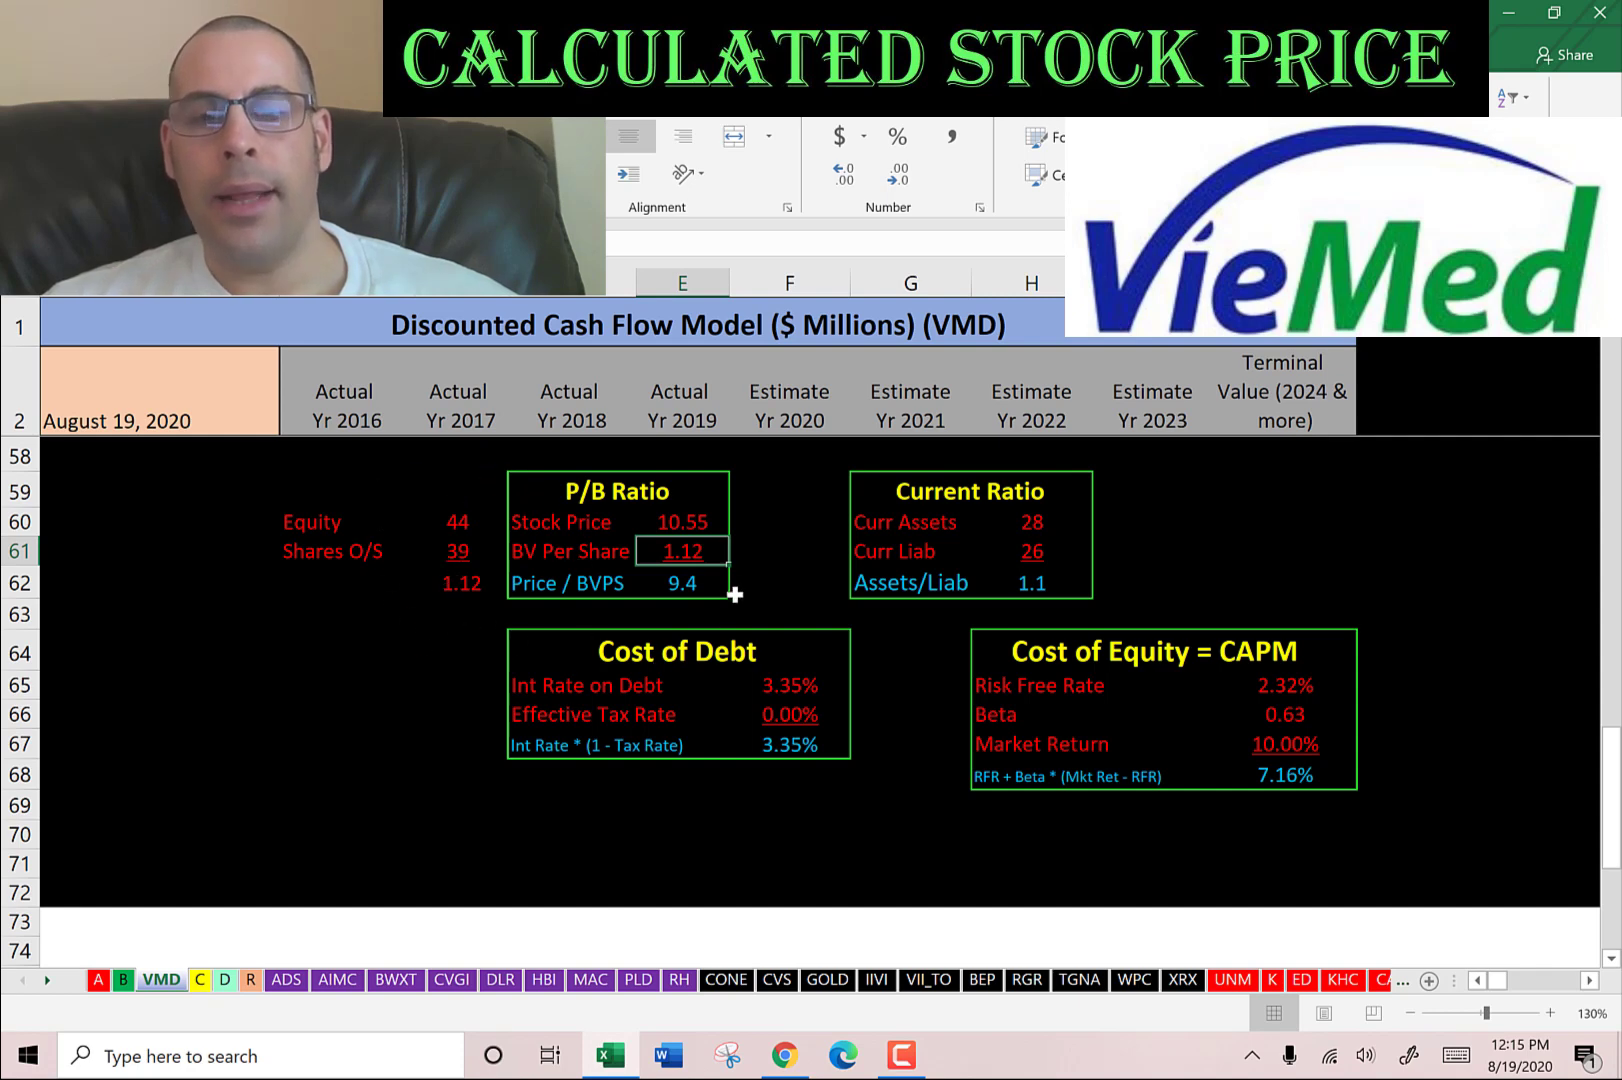
{"action": "left_click", "coordinate": [688, 583]}
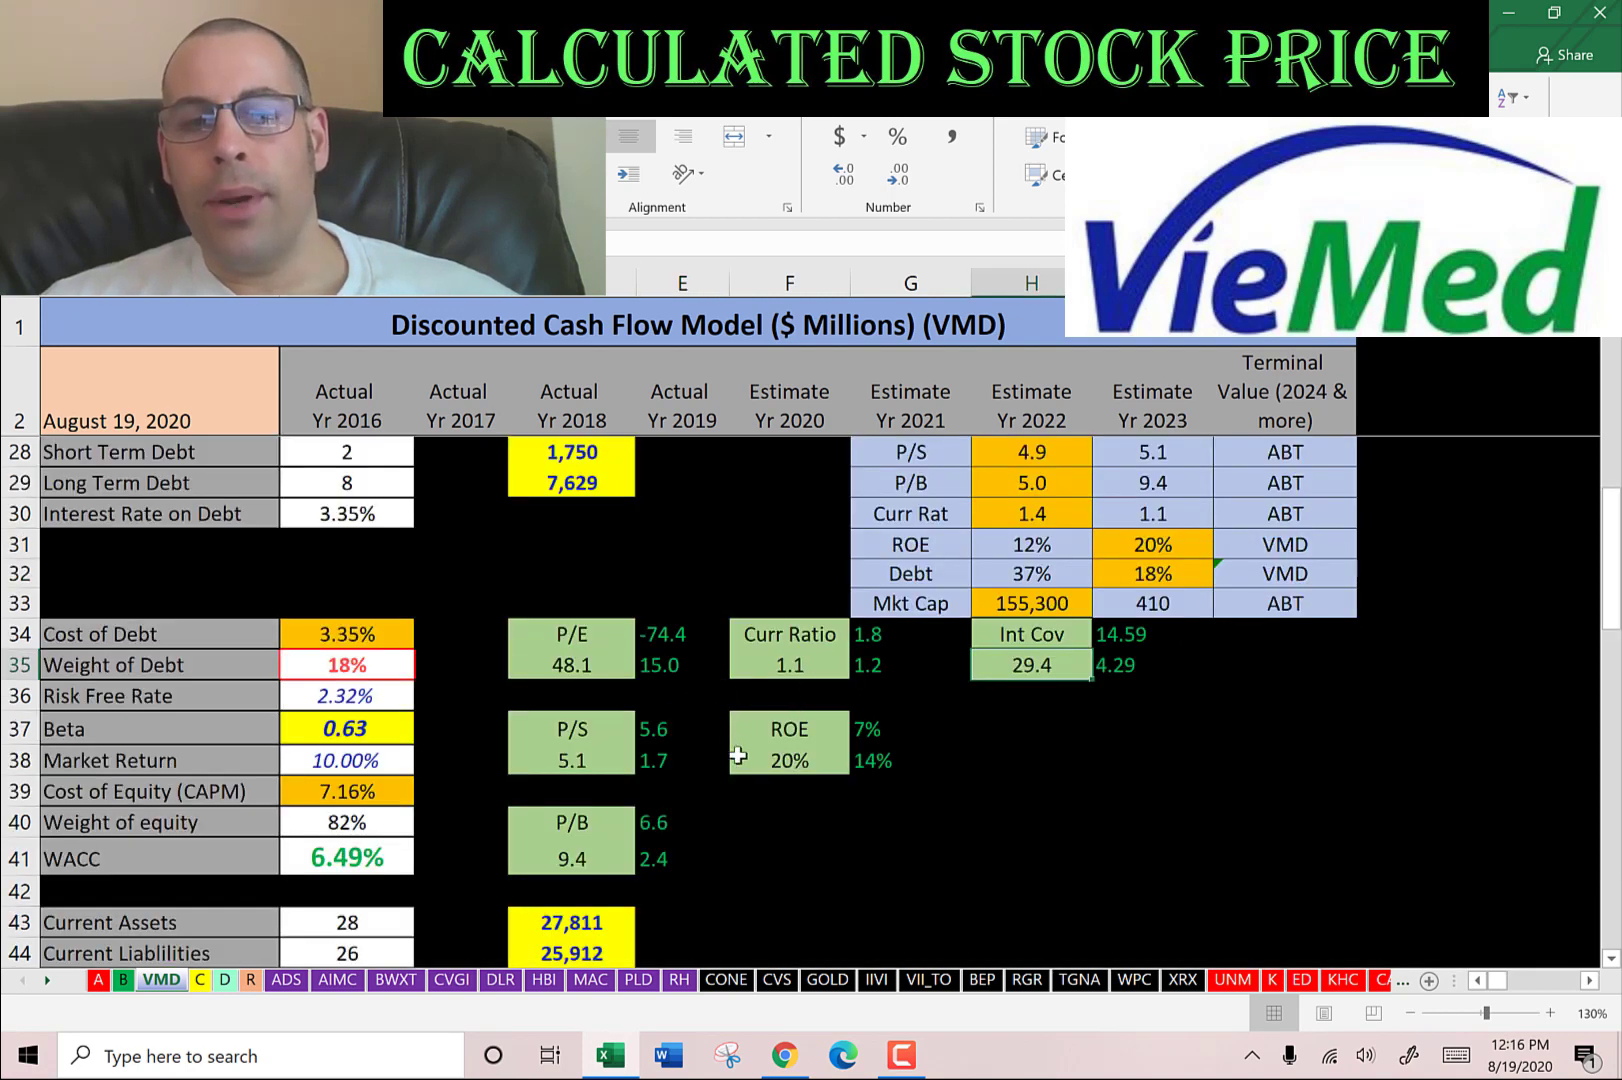
{"action": "left_click", "coordinate": [790, 729]}
{"action": "left_click", "coordinate": [1030, 634]}
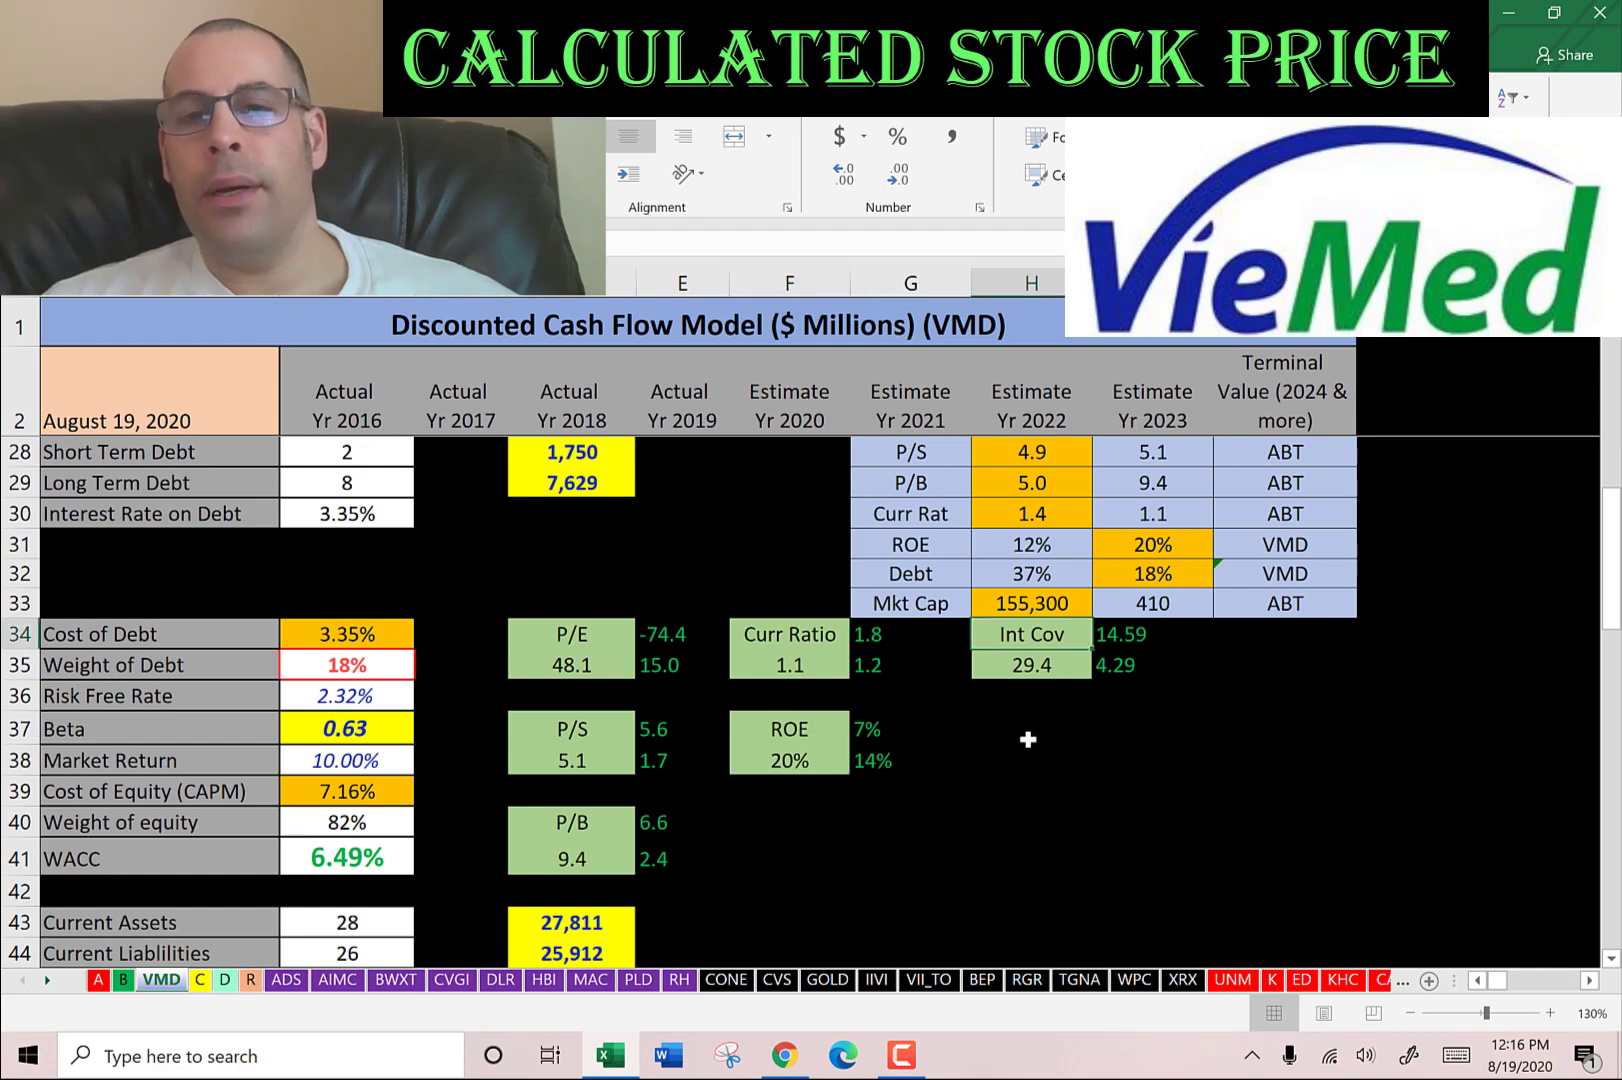
{"action": "scroll", "coordinate": [988, 661], "scroll_direction": "down", "scroll_amount": 7}
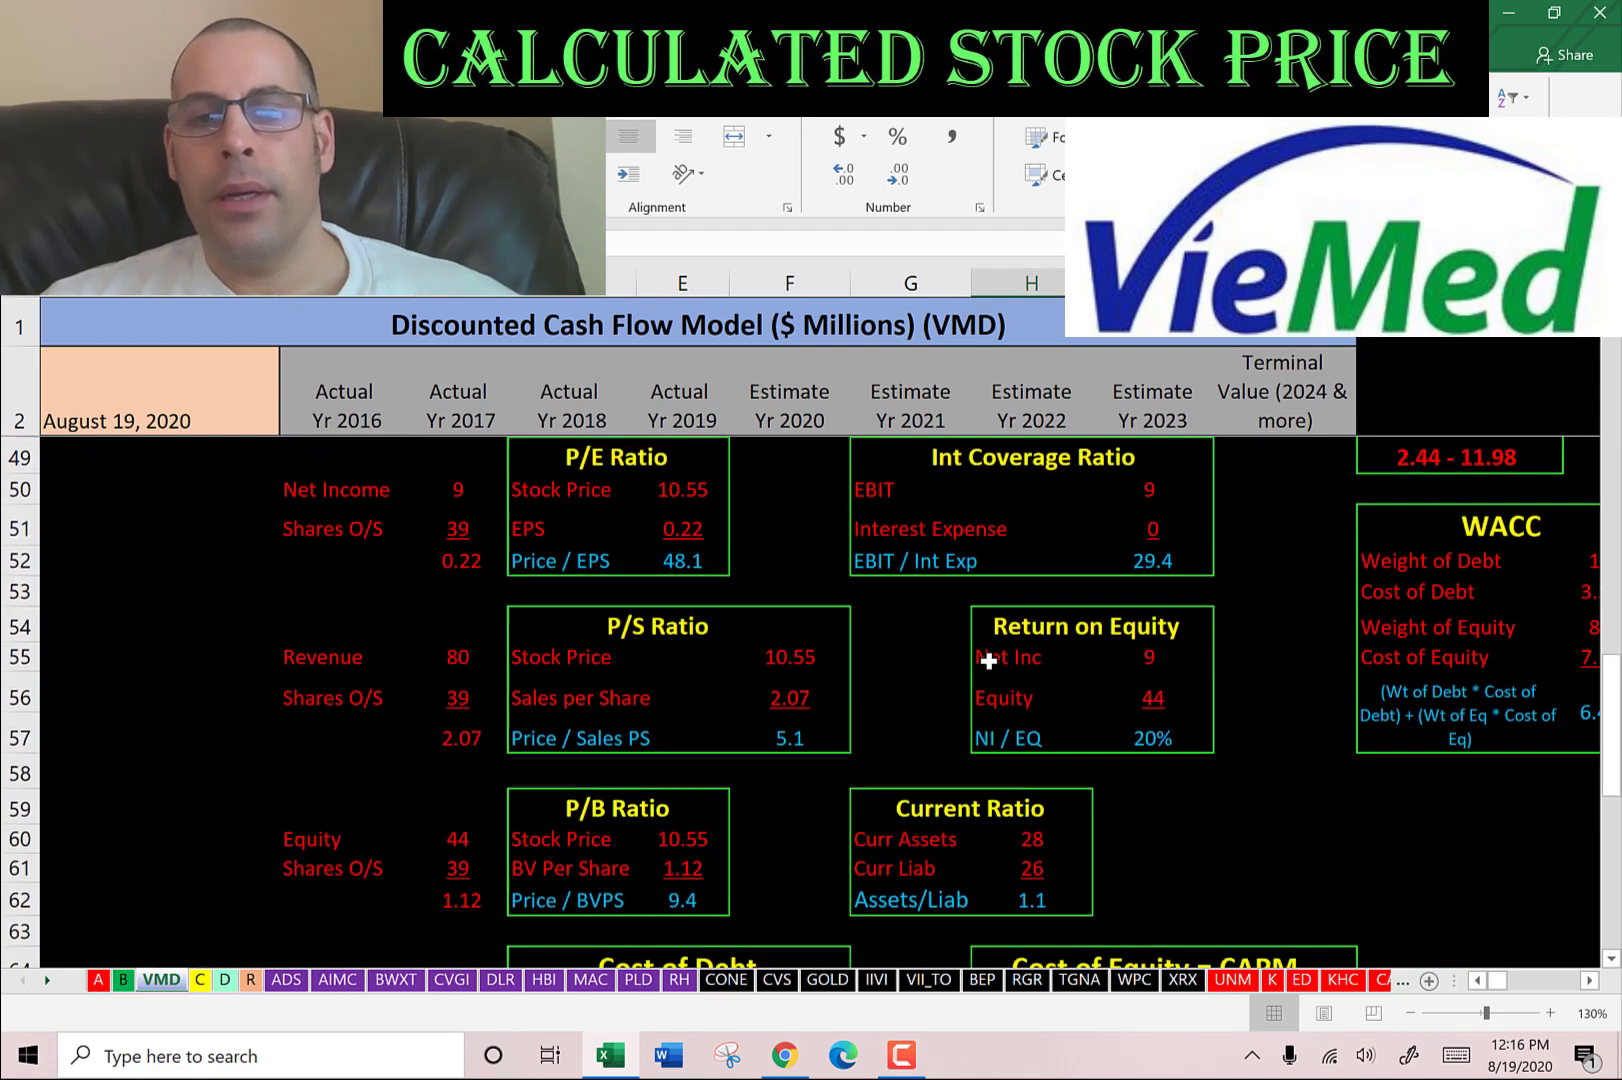
{"action": "scroll", "coordinate": [988, 661], "scroll_direction": "down", "scroll_amount": 1}
{"action": "left_click", "coordinate": [1024, 730]}
{"action": "left_click", "coordinate": [1035, 759]}
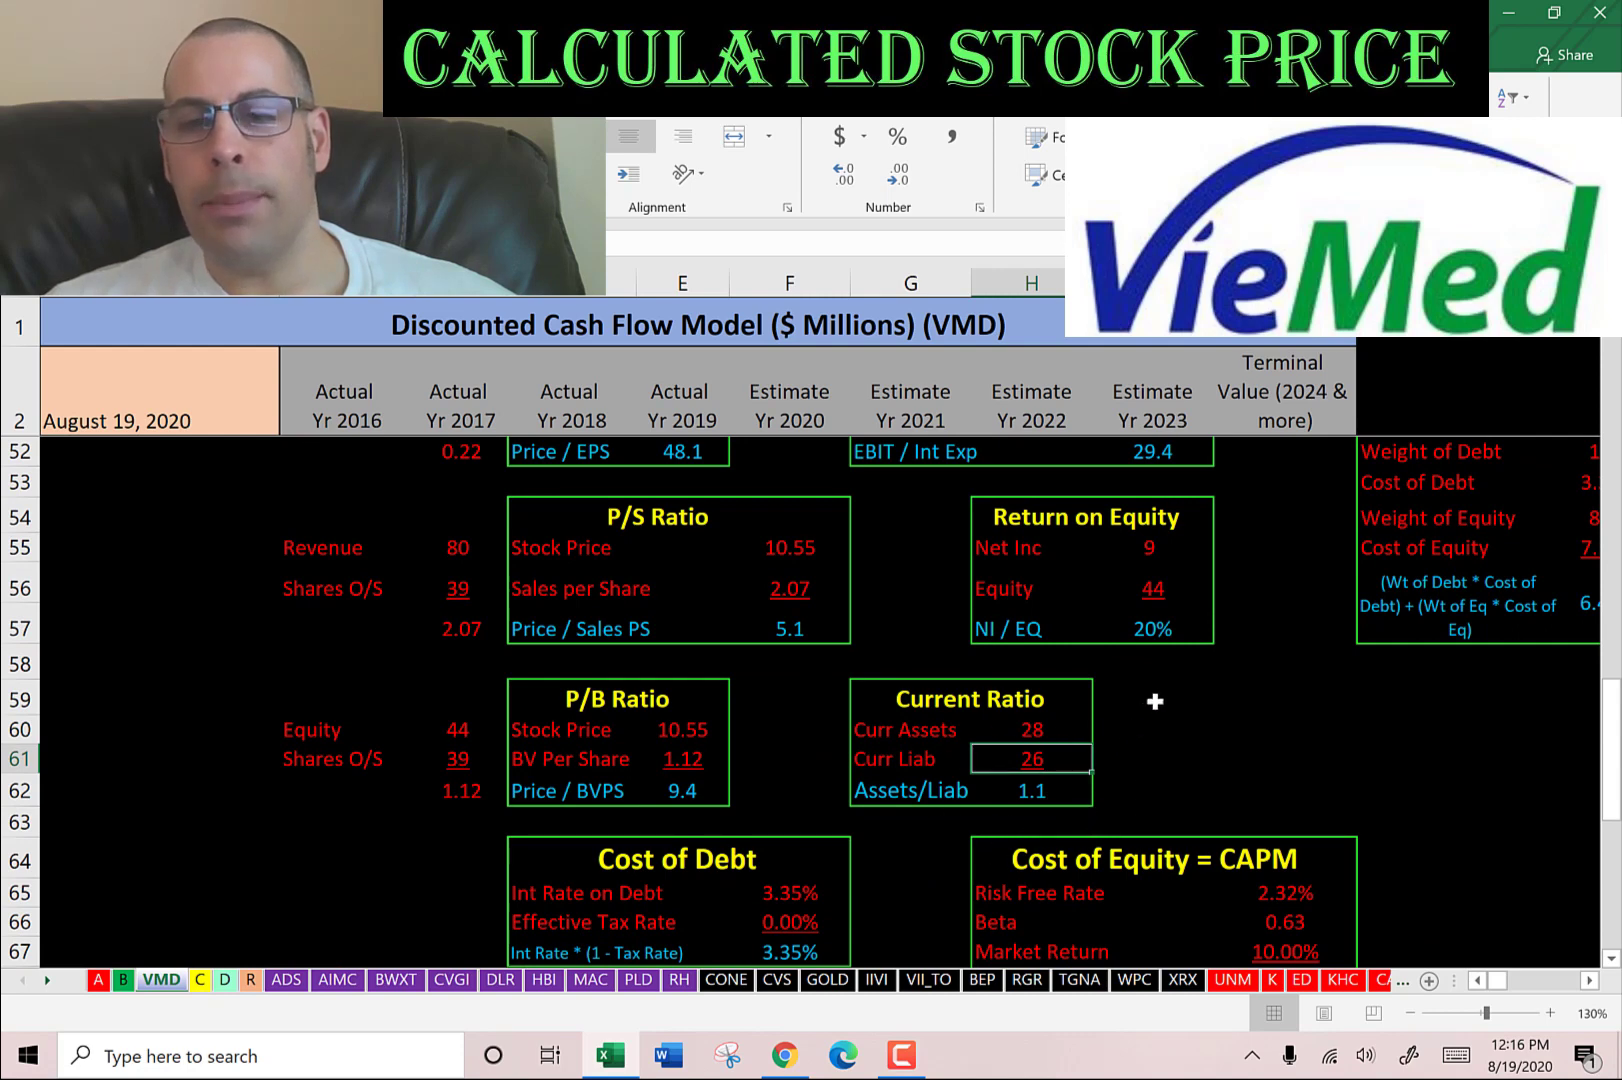
{"action": "scroll", "coordinate": [1145, 690], "scroll_direction": "up", "scroll_amount": 1}
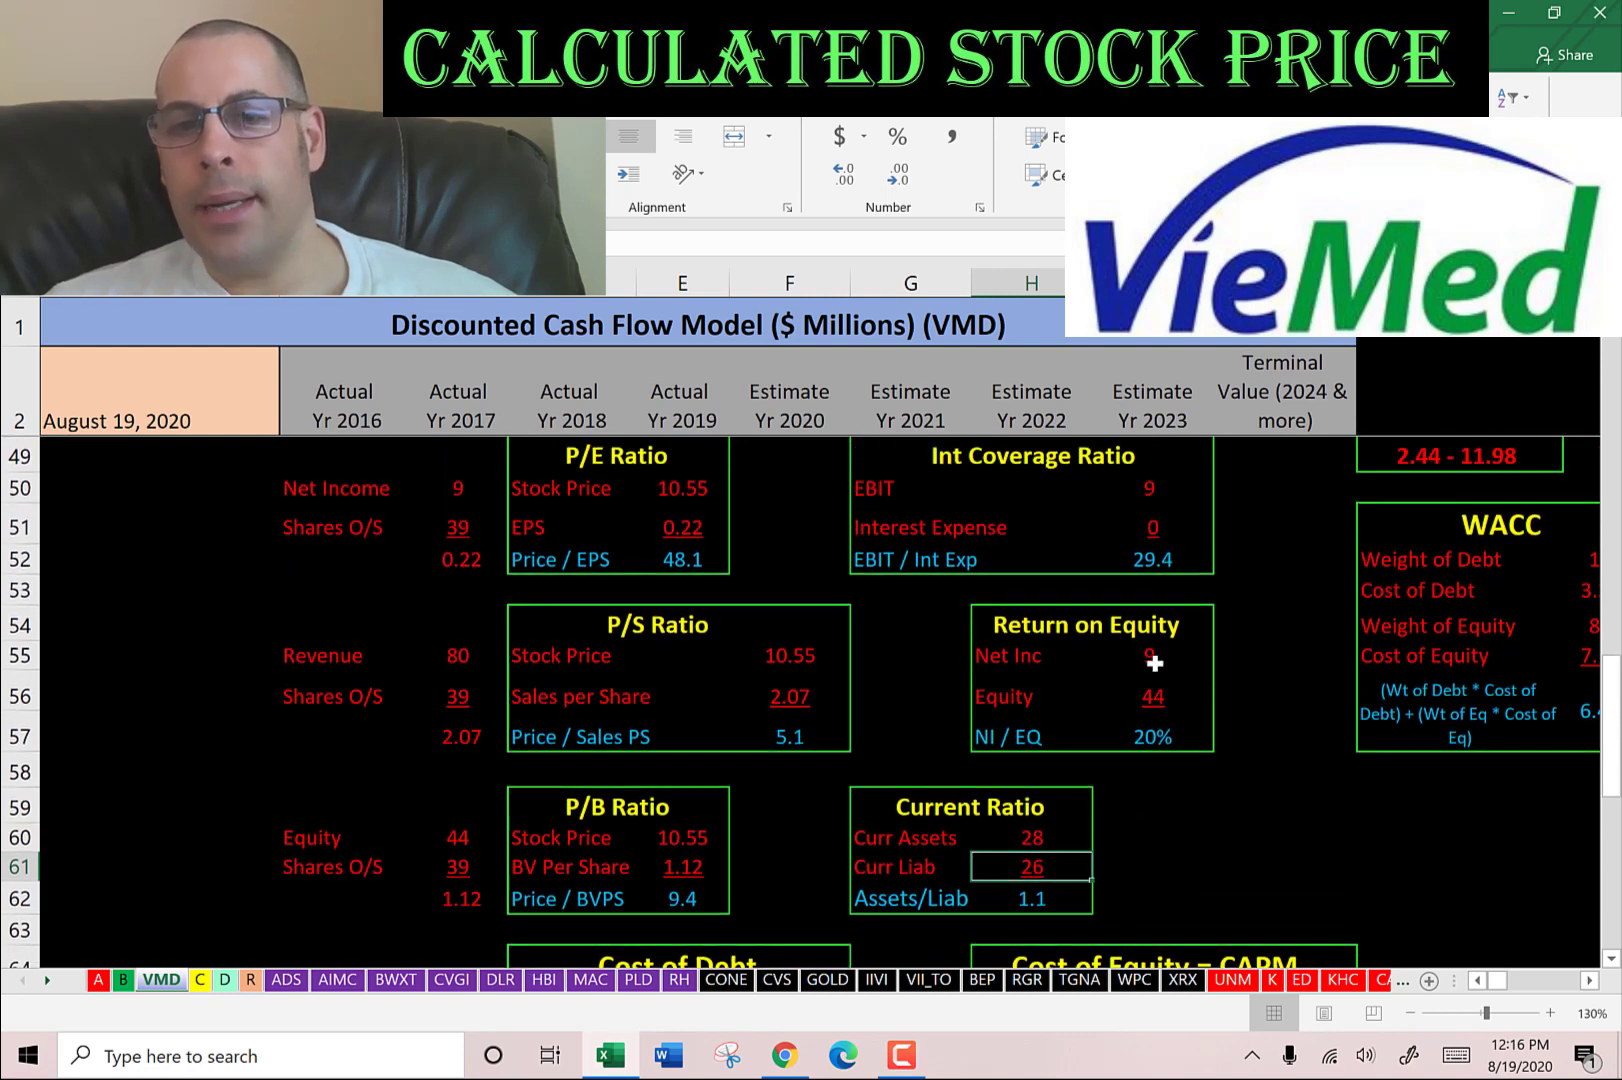
{"action": "left_click", "coordinate": [1155, 662]}
{"action": "left_click", "coordinate": [1160, 699]}
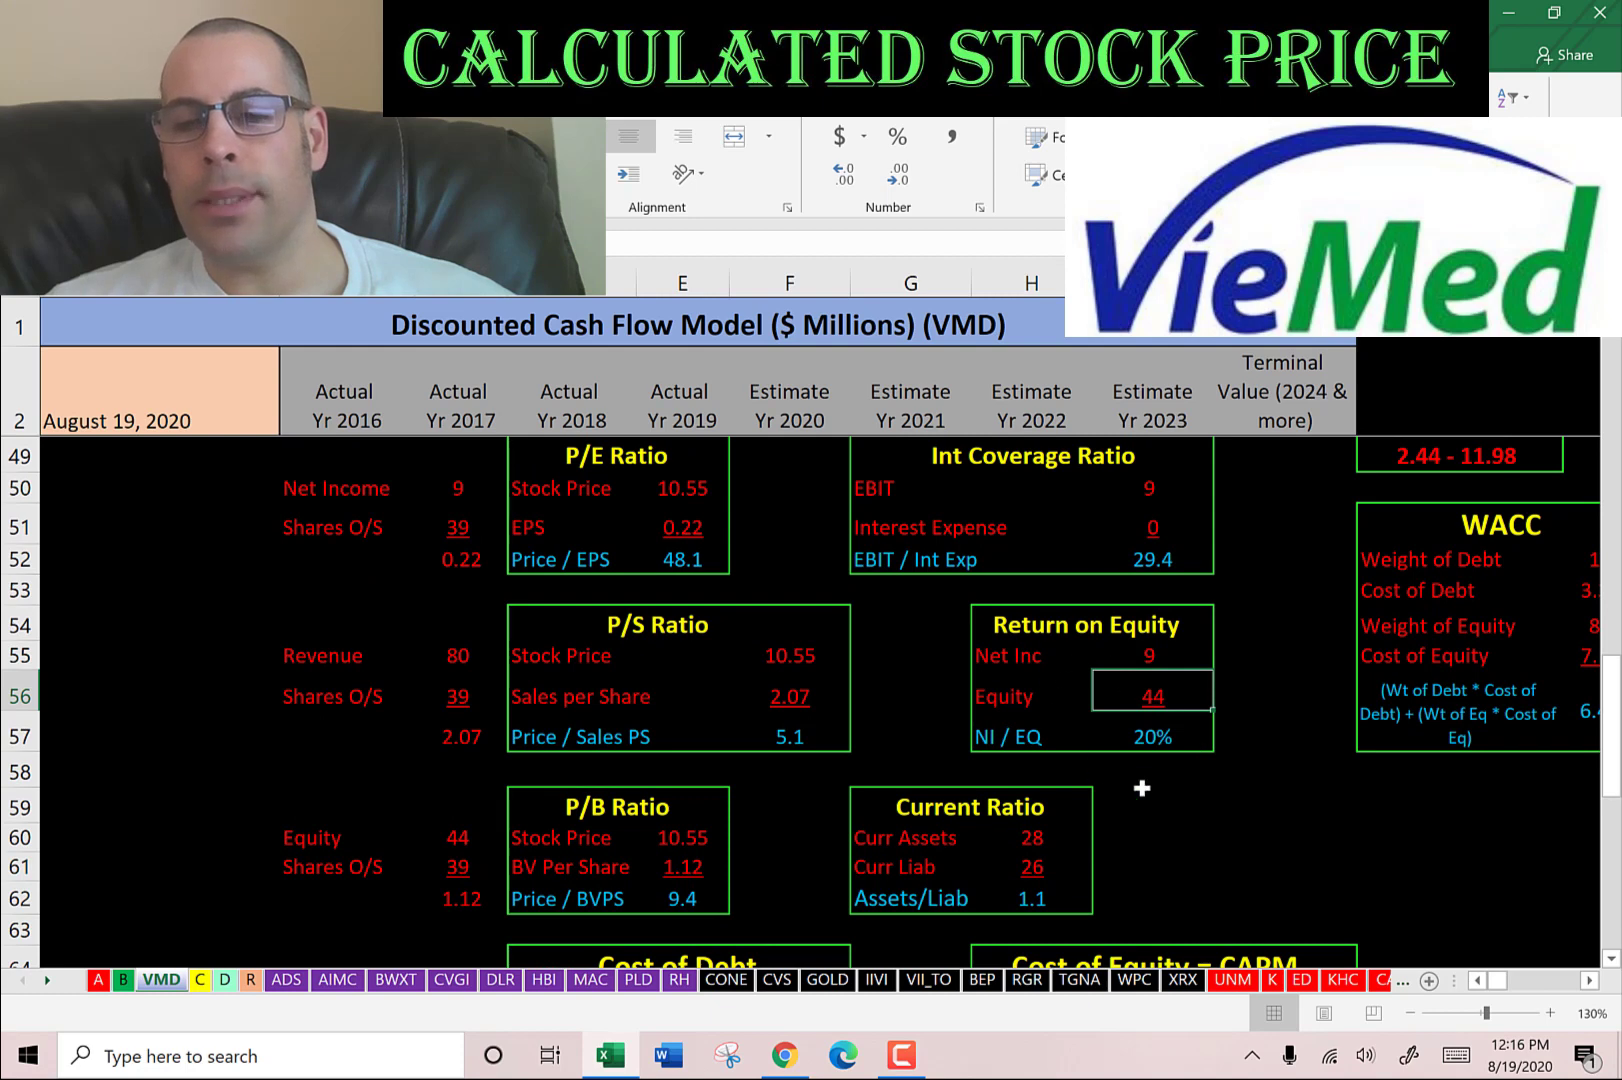
{"action": "scroll", "coordinate": [1113, 719], "scroll_direction": "up", "scroll_amount": 1}
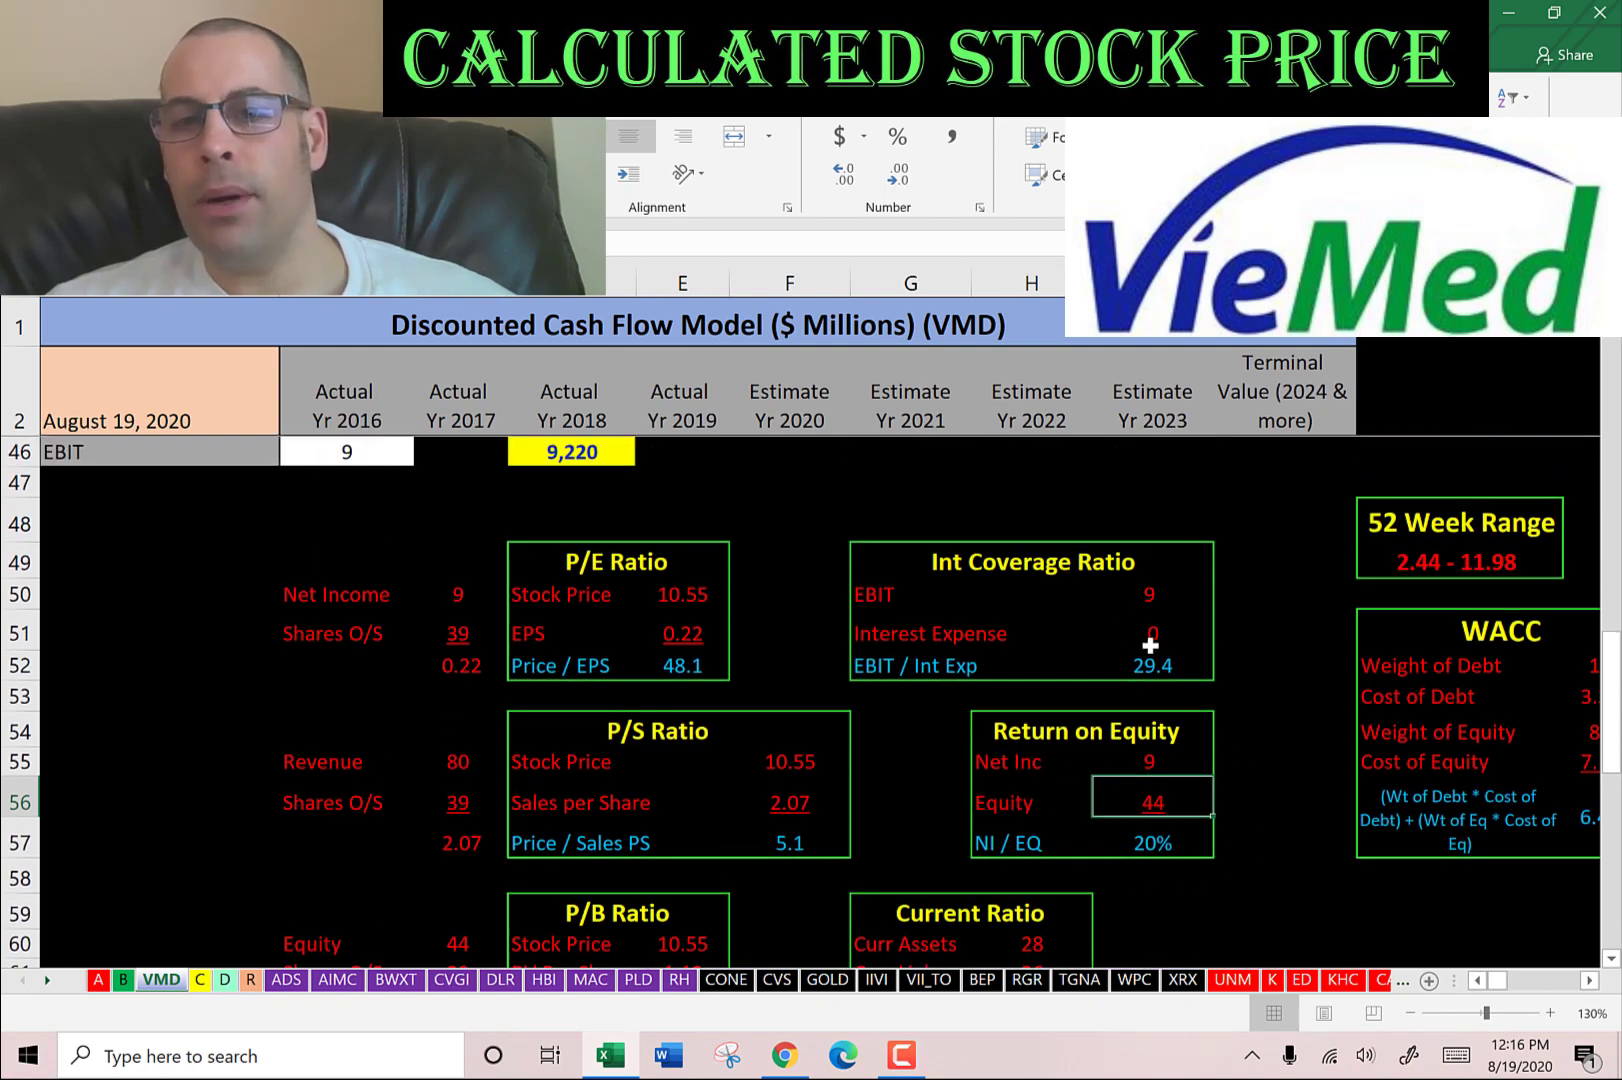
{"action": "scroll", "coordinate": [1143, 619], "scroll_direction": "up", "scroll_amount": 7}
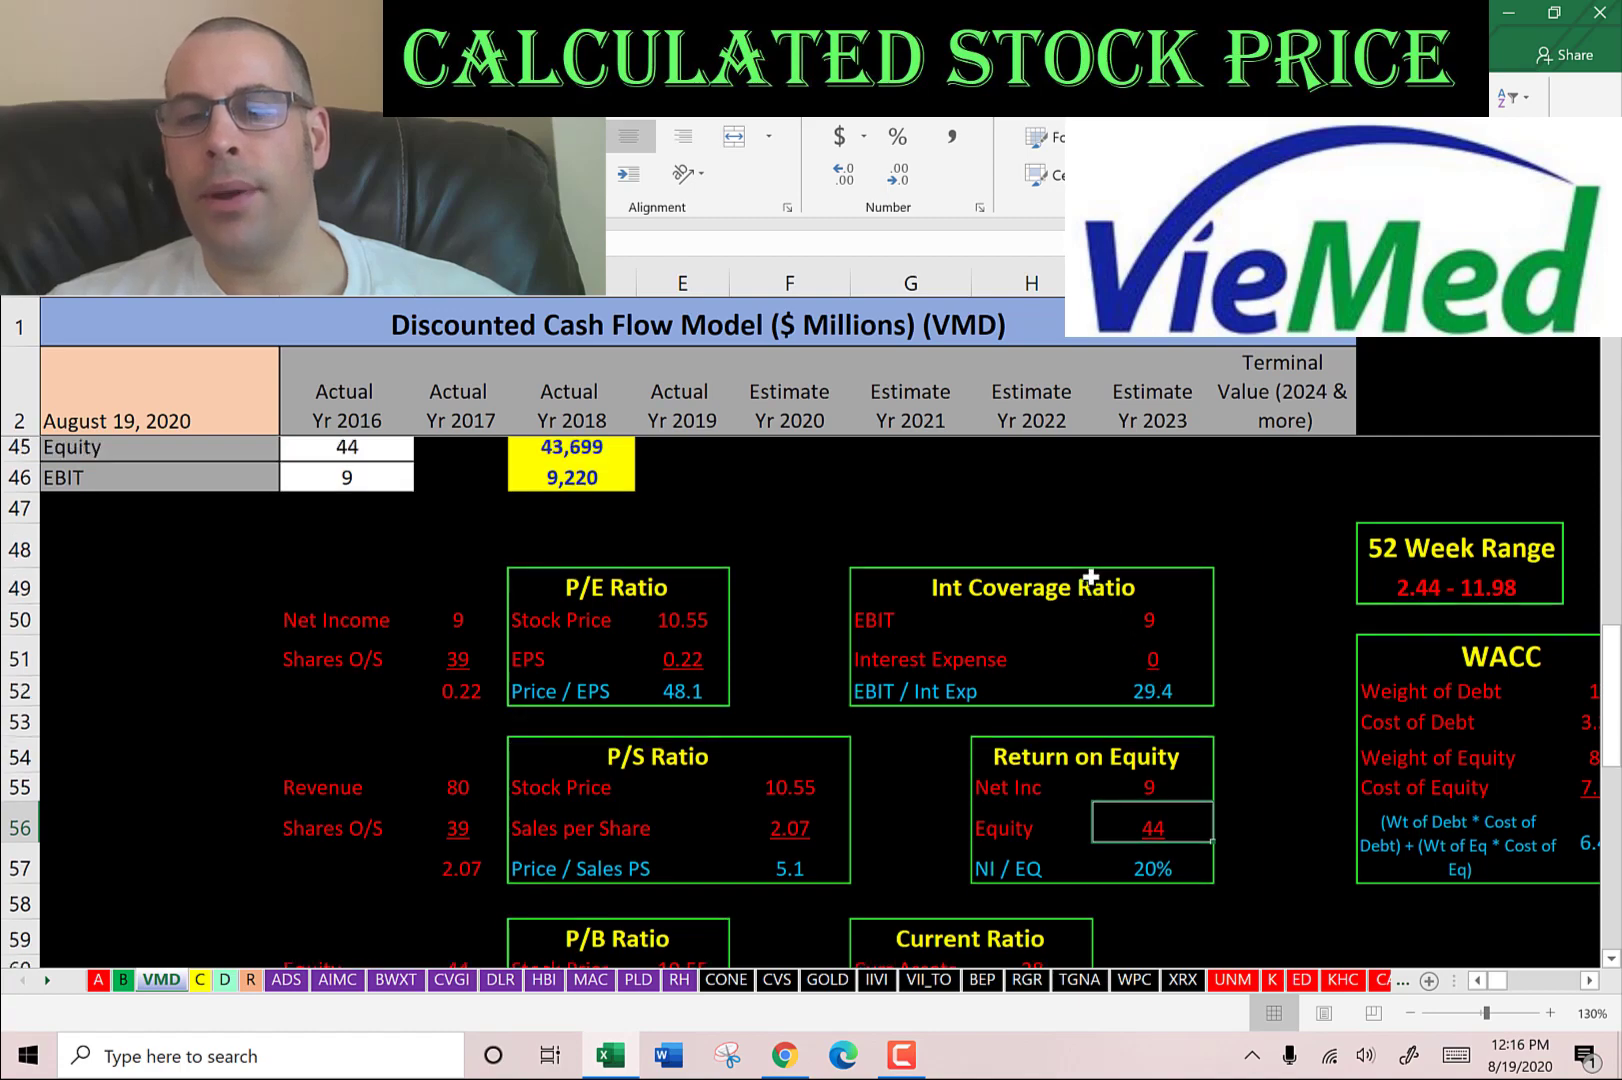
{"action": "left_click", "coordinate": [1077, 613]}
{"action": "key", "text": "Right"}
{"action": "key", "text": "Right"}
{"action": "key", "text": "Right"}
{"action": "key", "text": "Right"}
{"action": "key", "text": "Right"}
{"action": "key", "text": "Right"}
{"action": "key", "text": "Right"}
{"action": "key", "text": "Right"}
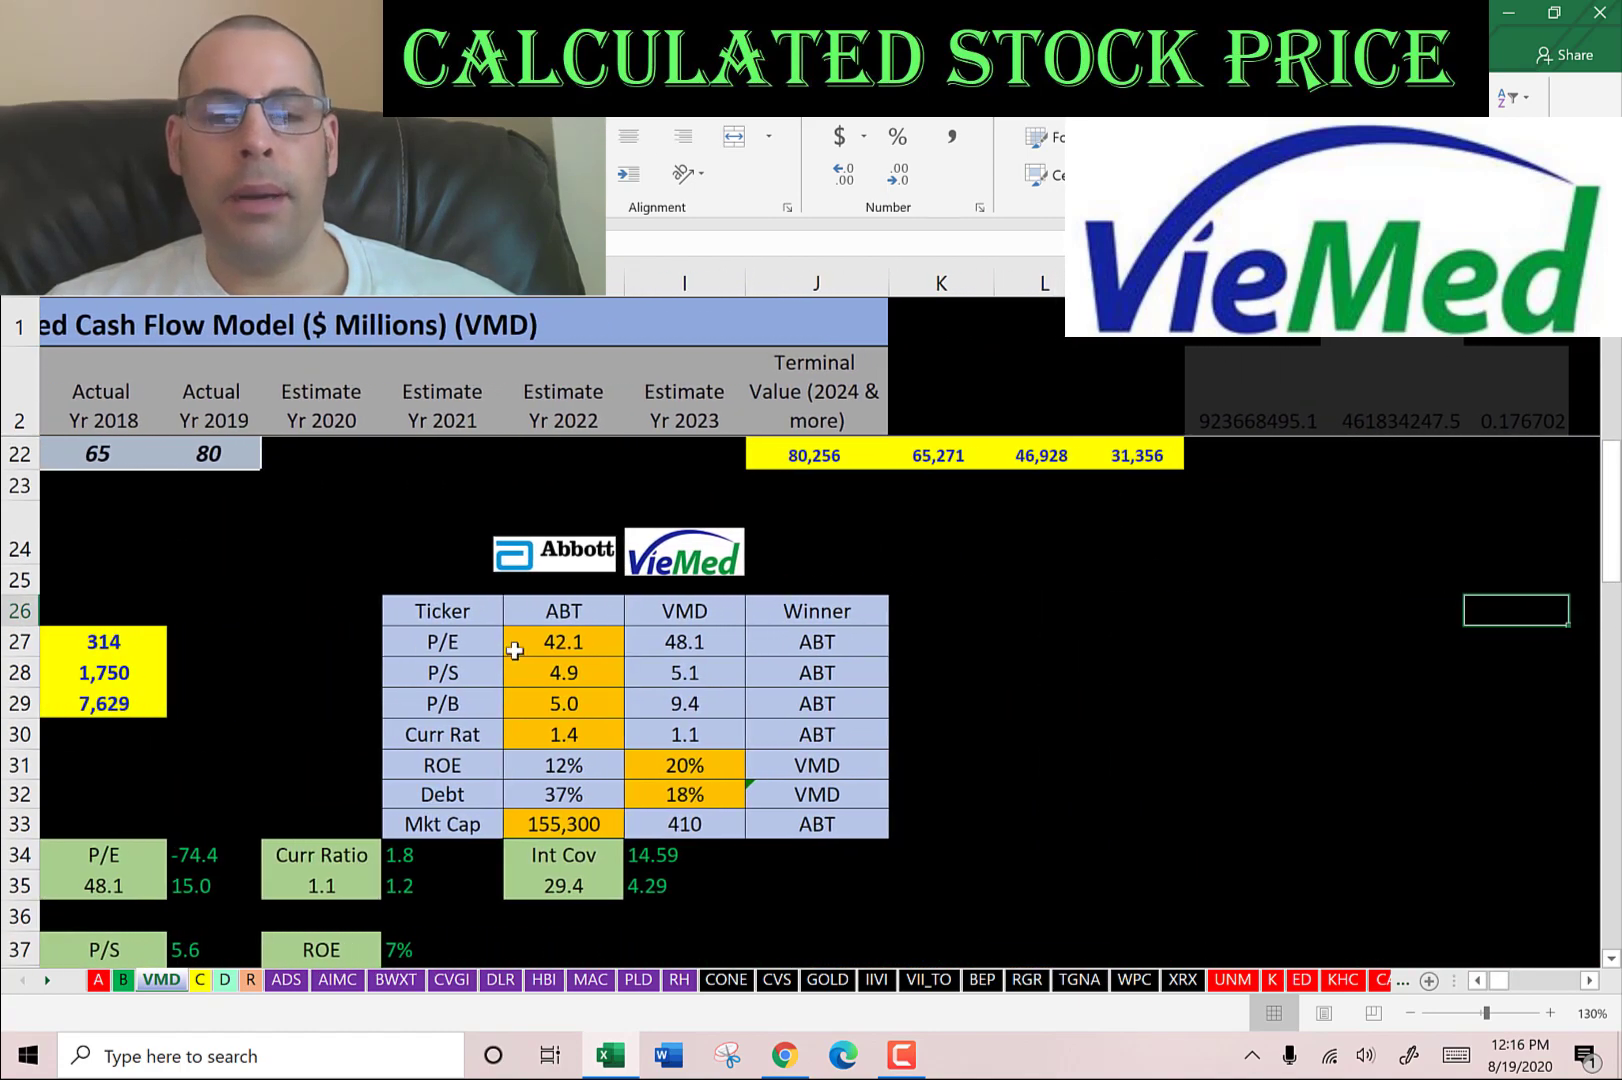